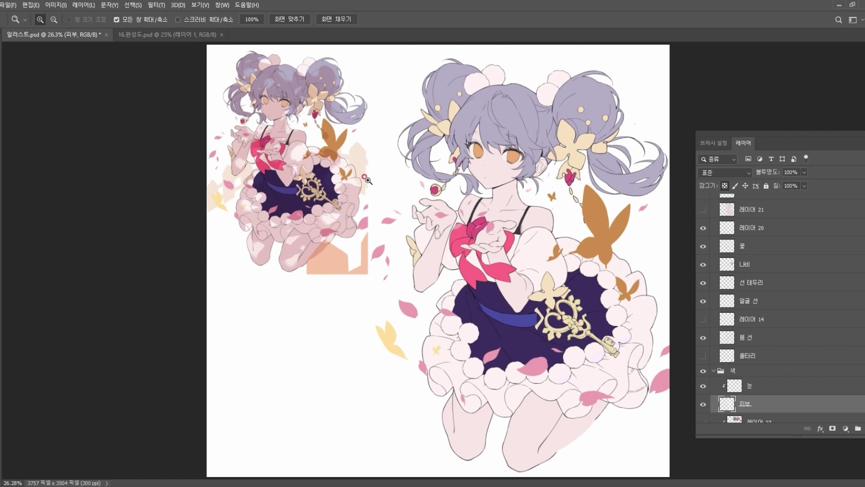
Step: Zoom in on the large figure's head and move the collapsed layer list clear of her face
left_click_drag(360, 59, 672, 332)
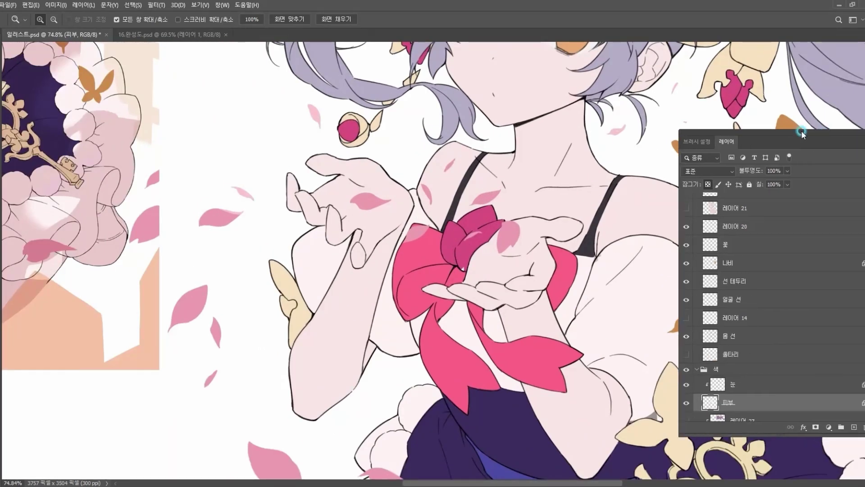
left_click_drag(802, 132, 694, 135)
scroll(852, 238, "up", 5)
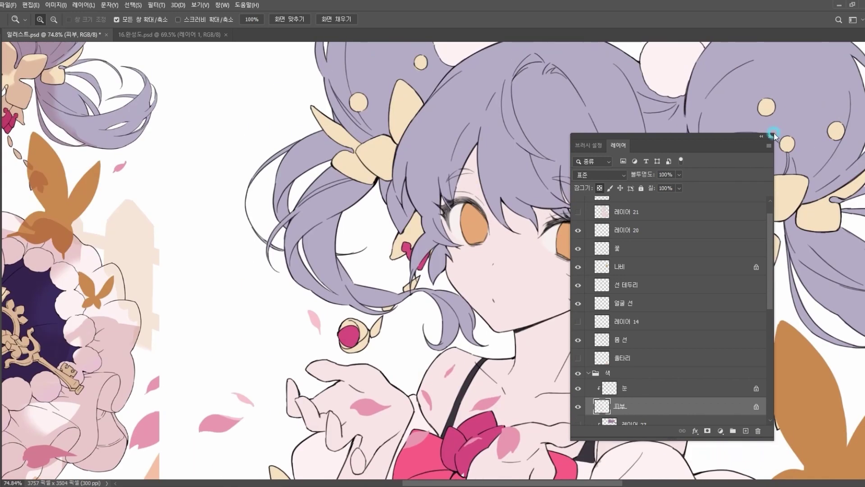
left_click(761, 136)
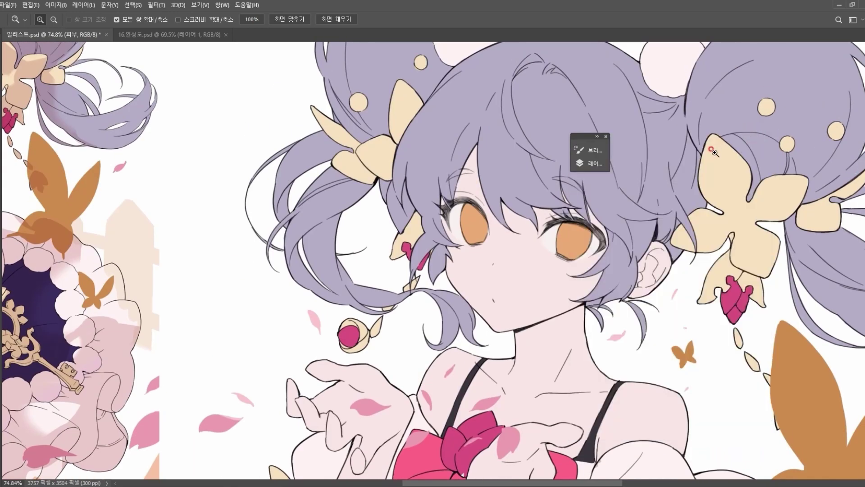
mouse_move(593, 137)
left_mouse_down()
mouse_move(493, 152)
mouse_move(207, 96)
mouse_move(202, 72)
left_mouse_up()
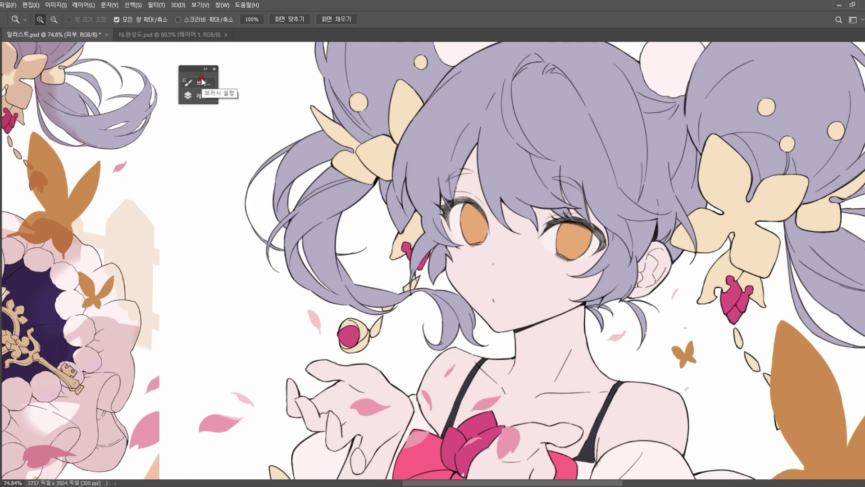
scroll(851, 225, "up", 3)
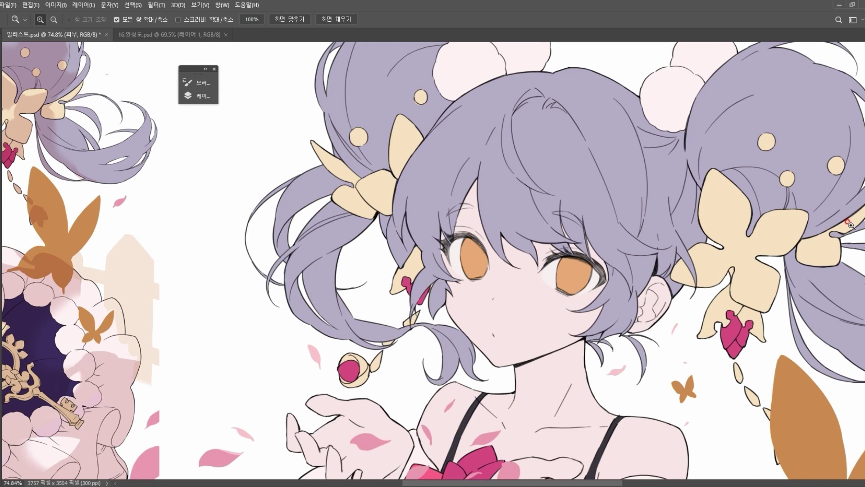
Step: Switch to 16.완성도.psd, fit it on screen, and add a new empty layer above 레이어 1
left_click(193, 36)
right_click(302, 149)
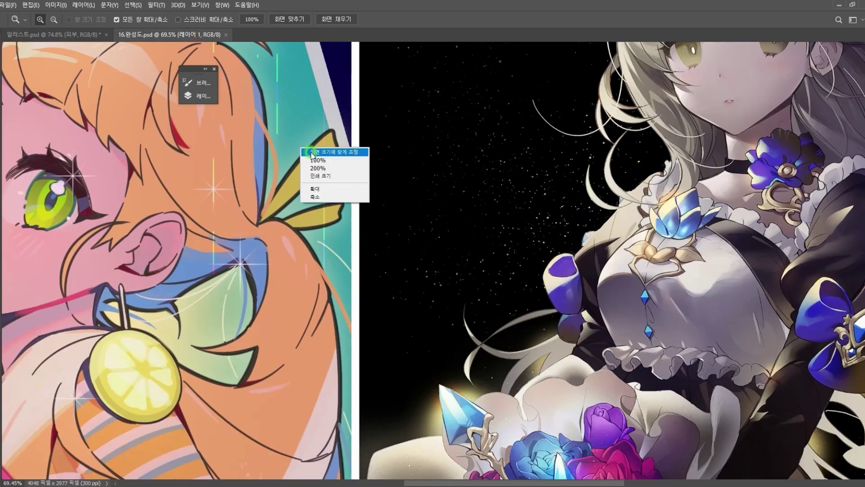
left_click(312, 153)
left_click(198, 96)
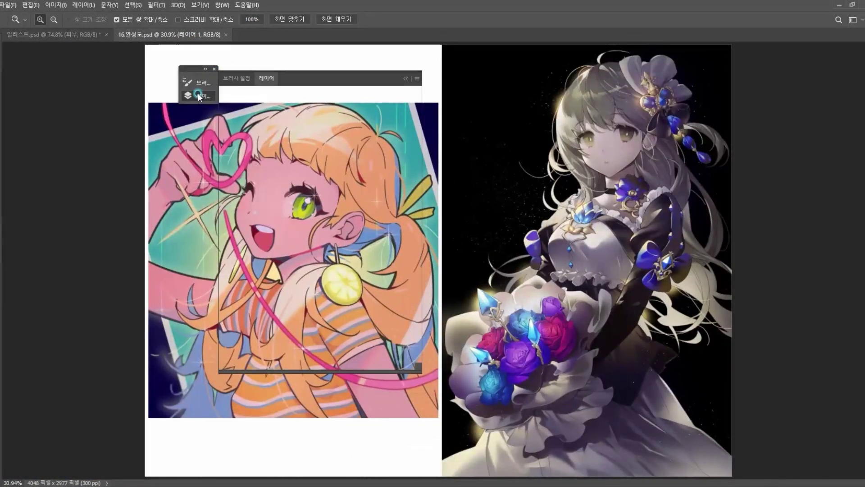
left_click_drag(259, 81, 76, 103)
key("ctrl+shift+alt+n")
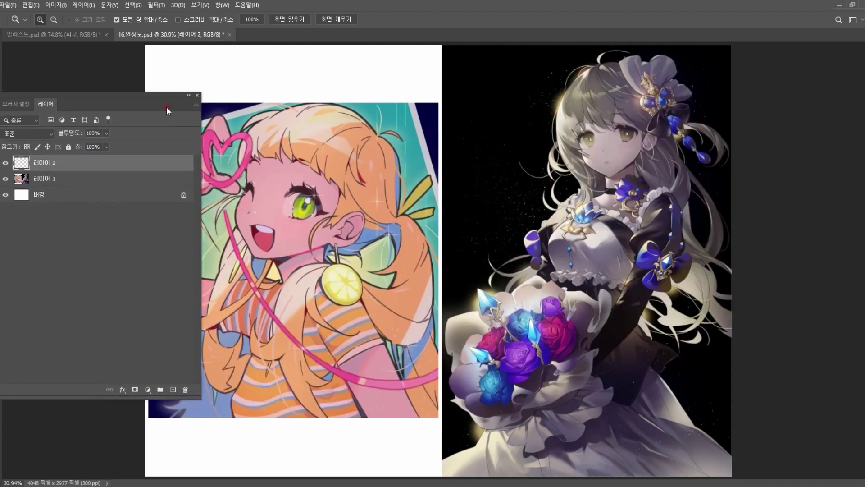
left_click(188, 95)
Step: Handwrite 1 beneath the orange-haired illustration and 2 beside the dark one's skirt with a 26 px gray brush
key("b")
right_click(334, 224)
left_click(434, 269)
left_click(385, 243)
left_click(490, 9)
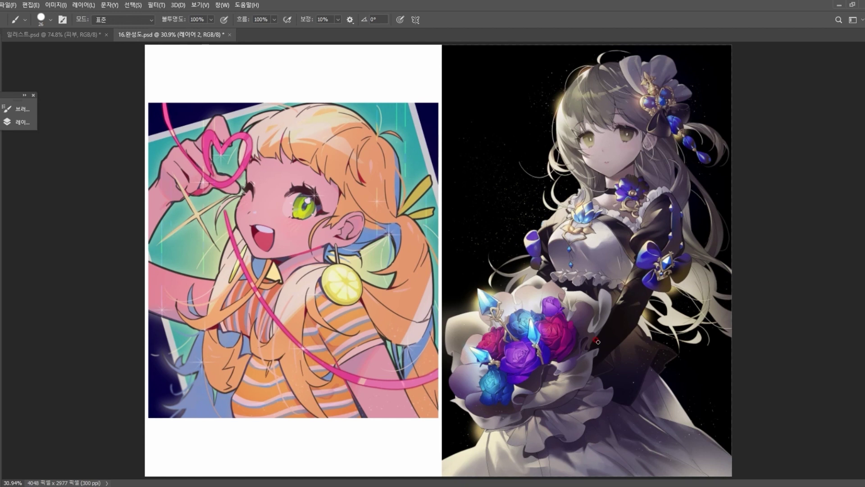
left_click_drag(309, 438, 308, 456)
key("ctrl+z")
left_click_drag(324, 434, 323, 450)
left_click_drag(691, 369, 705, 380)
Step: Sketch rough gray shapes and an ornamental frame in the dark background around the silver-haired figure
mouse_move(470, 252)
left_mouse_down()
mouse_move(468, 192)
mouse_move(520, 185)
mouse_move(504, 232)
mouse_move(543, 201)
left_mouse_up()
left_click_drag(490, 170, 539, 106)
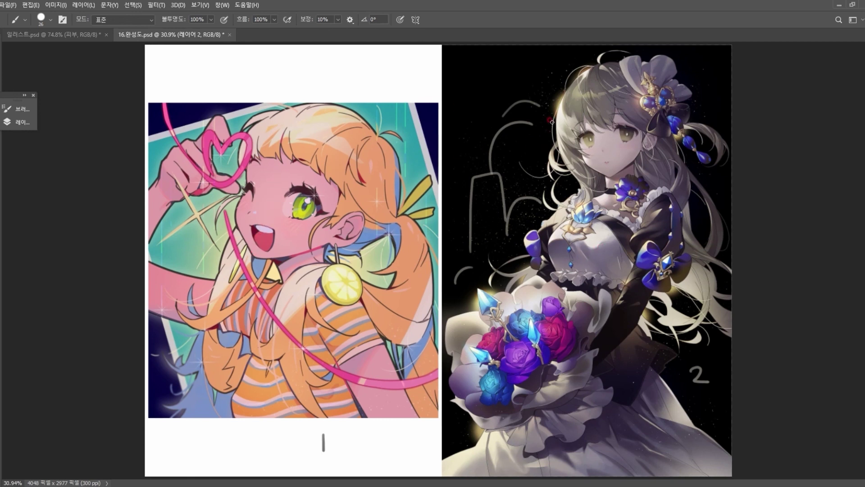
mouse_move(507, 54)
left_mouse_down()
mouse_move(456, 64)
mouse_move(571, 51)
mouse_move(523, 48)
mouse_move(581, 53)
left_mouse_up()
mouse_move(469, 77)
left_mouse_down()
mouse_move(456, 97)
mouse_move(454, 180)
left_mouse_up()
mouse_move(702, 57)
left_mouse_down()
mouse_move(707, 79)
mouse_move(708, 59)
mouse_move(721, 58)
mouse_move(715, 122)
left_mouse_up()
left_click_drag(458, 192, 460, 296)
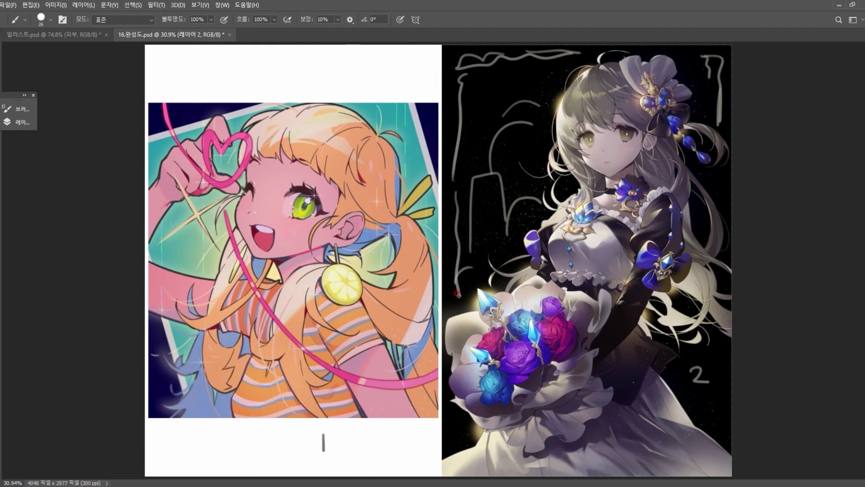
Step: Return to 일러스트.psd and fit the whole illustration on screen
left_click(92, 35)
key("z")
right_click(427, 223)
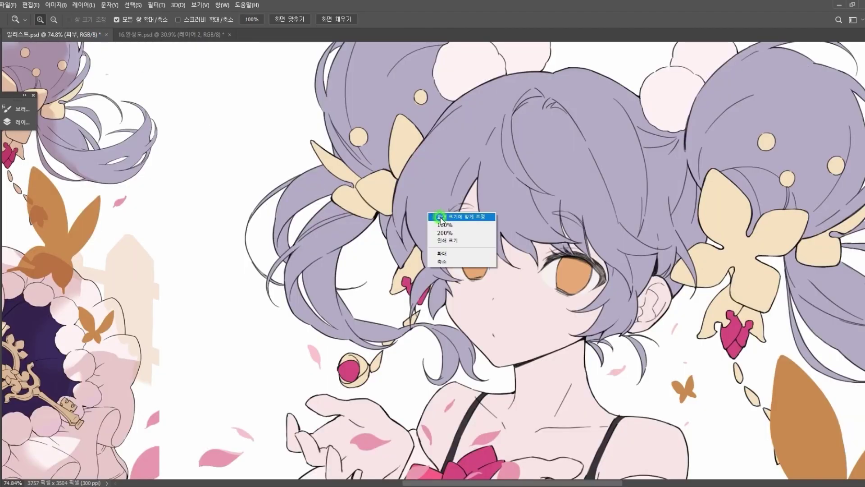
left_click(435, 223)
Step: Try brush lines across the large figure's chest, then undo them
key("b")
mouse_move(414, 212)
left_mouse_down()
mouse_move(561, 219)
mouse_move(409, 219)
mouse_move(579, 218)
left_mouse_up()
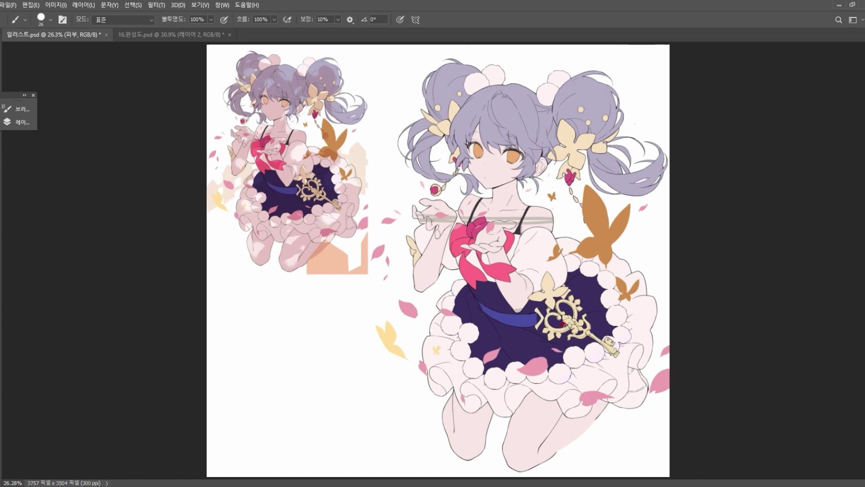
key("ctrl+z")
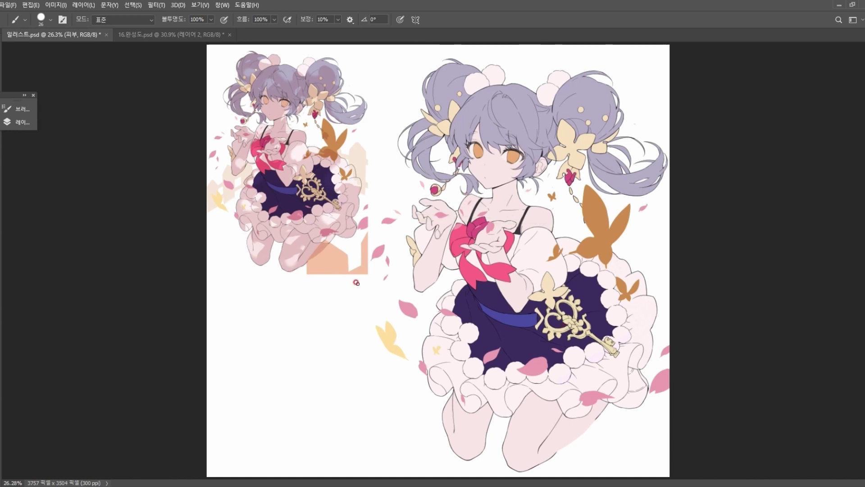
Step: Show the layer list and examine the large figure's face, hair and hands up close
left_click(27, 121)
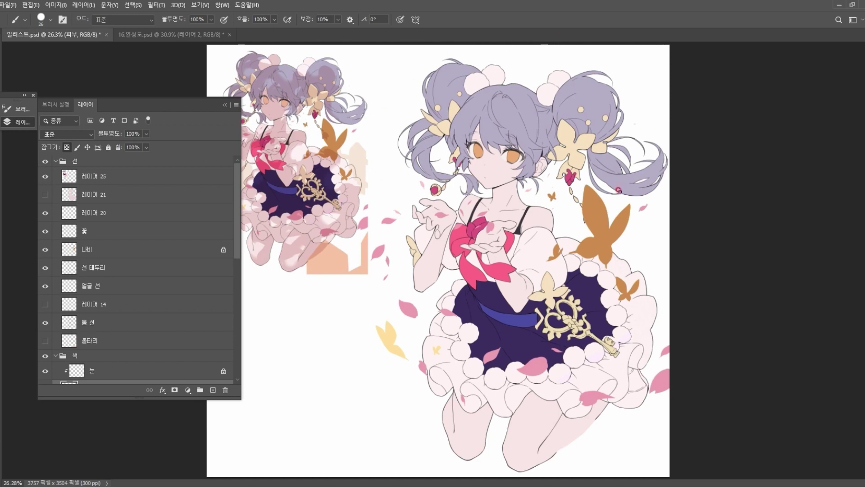
key("z")
left_click_drag(404, 67, 642, 254)
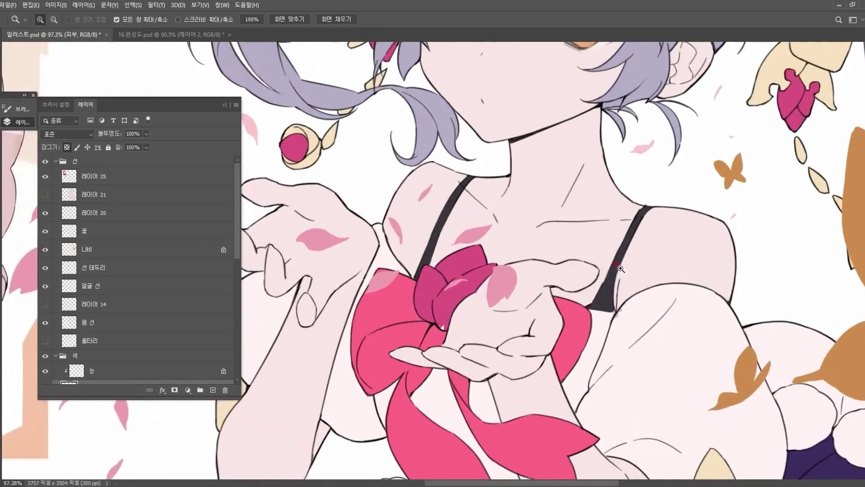
scroll(441, 437, "up", 3)
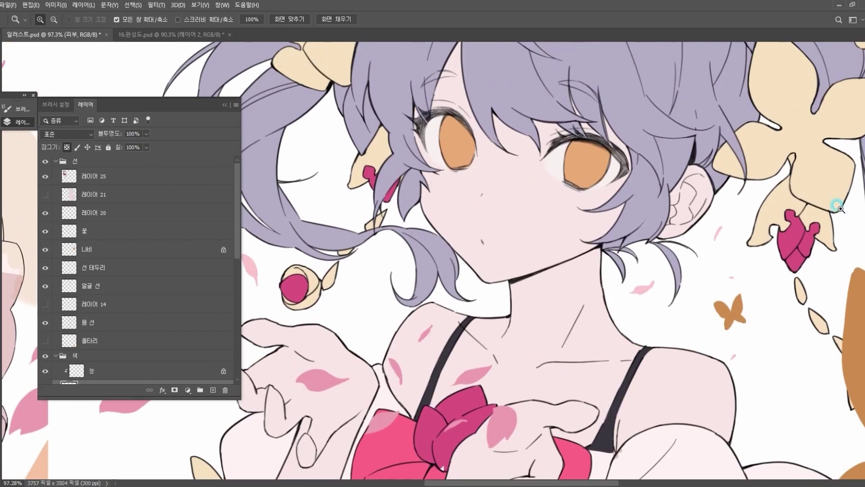
right_click(505, 200)
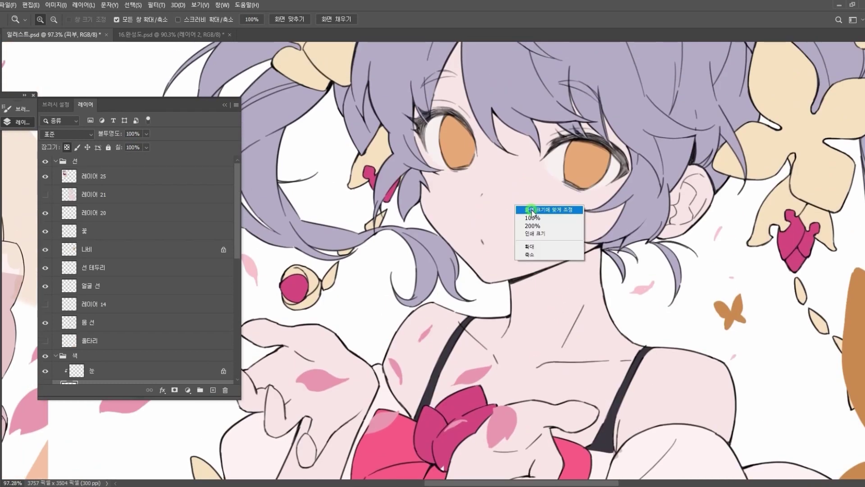
left_click(537, 254)
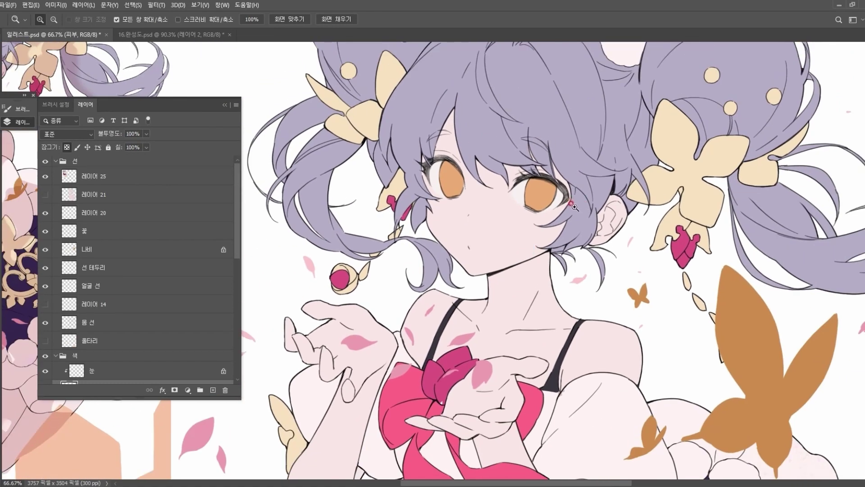
scroll(725, 227, "up", 2)
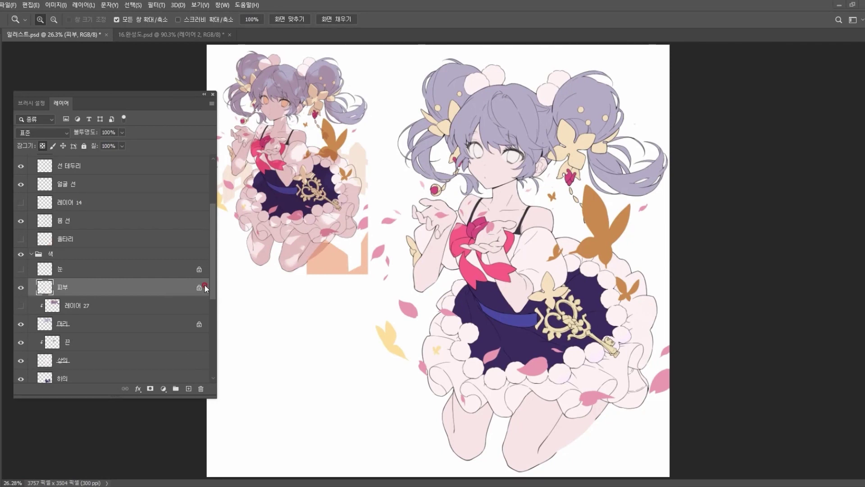
Step: Frame the small shaded reference and the large figure's face side by side at 66.67% zoom
left_click_drag(215, 284, 214, 276)
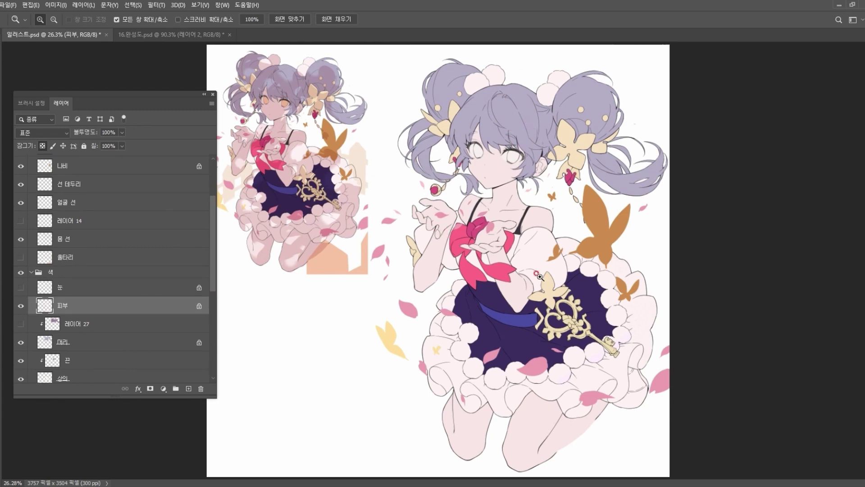
left_click_drag(559, 195, 486, 160)
right_click(426, 172)
left_click(452, 221)
right_click(412, 199)
left_click(430, 214)
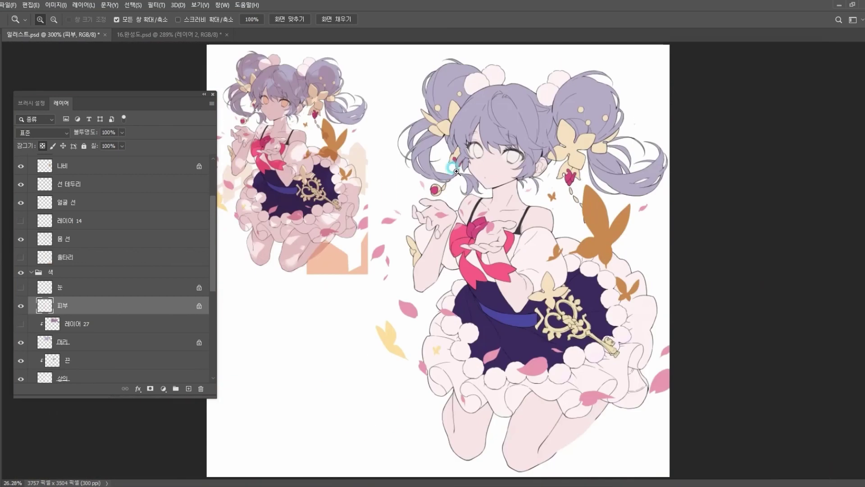
left_click(477, 118)
left_click_drag(359, 166, 586, 416)
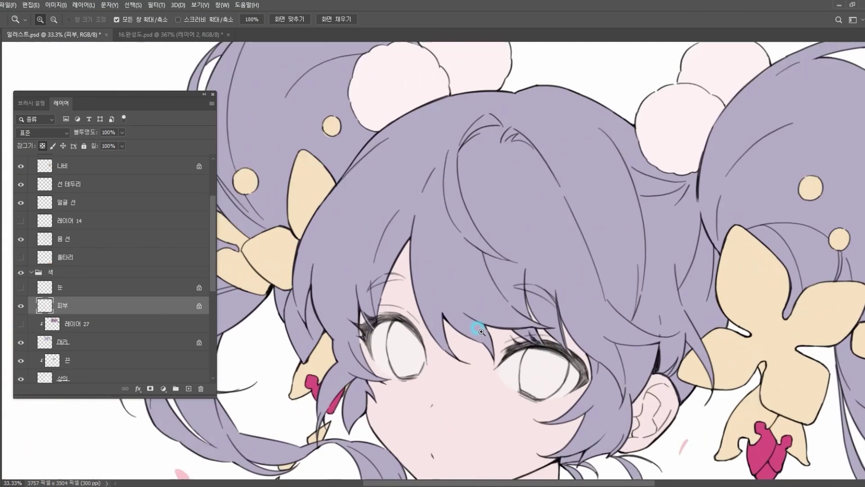
right_click(401, 175)
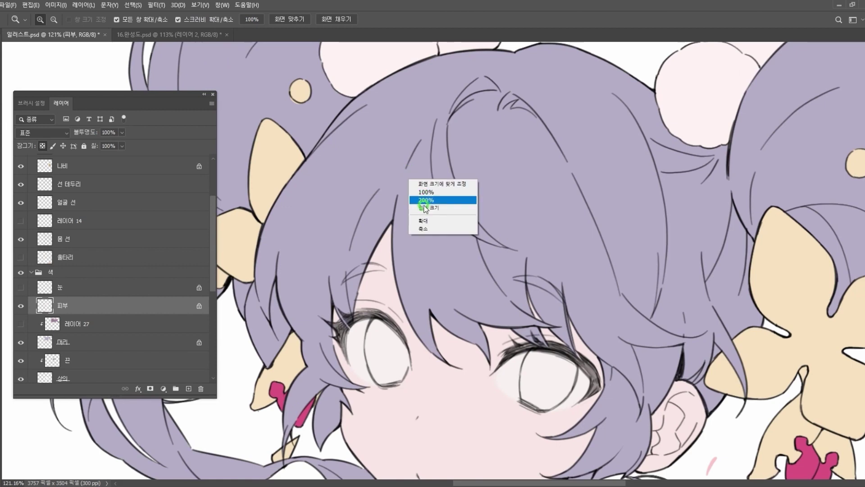
left_click(426, 227)
left_click(437, 287, "alt")
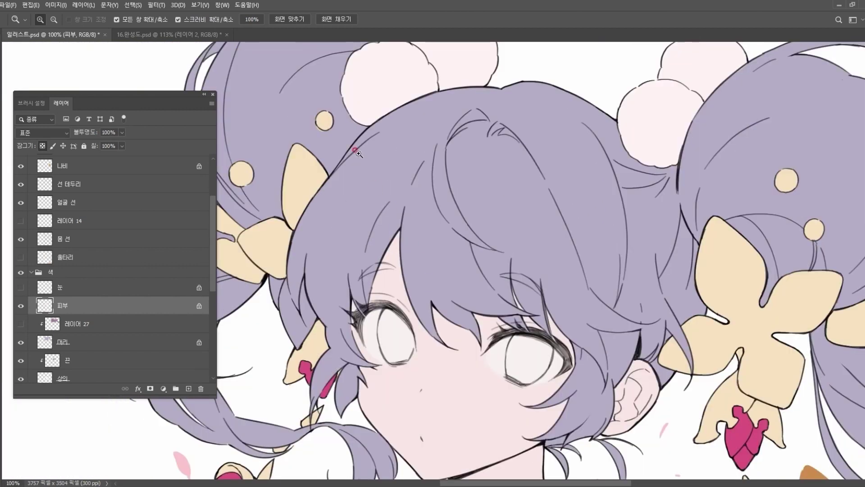
right_click(455, 273)
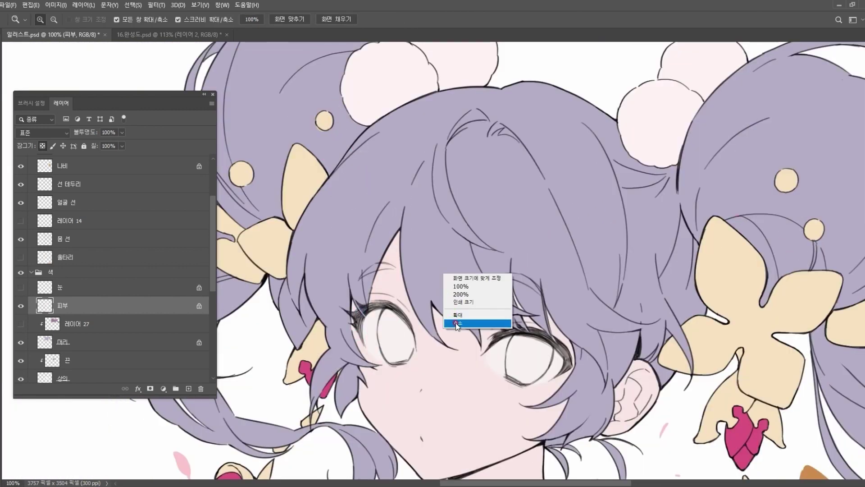
left_click(455, 323)
left_click(204, 94)
left_click_drag(470, 482, 413, 483)
Step: Add a new layer directly above the 피부 layer and clip it to that layer
key("b")
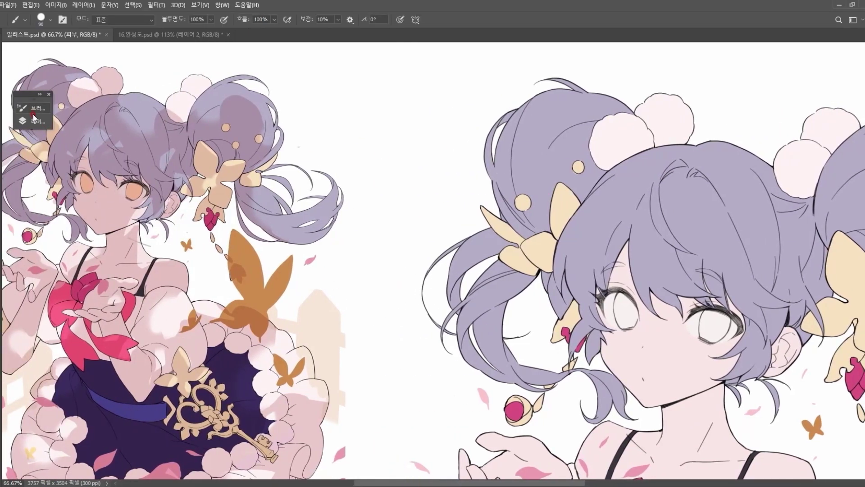
left_click(23, 121)
mouse_move(150, 99)
left_mouse_down()
mouse_move(232, 82)
mouse_move(455, 80)
mouse_move(438, 79)
left_mouse_up()
left_click(350, 300)
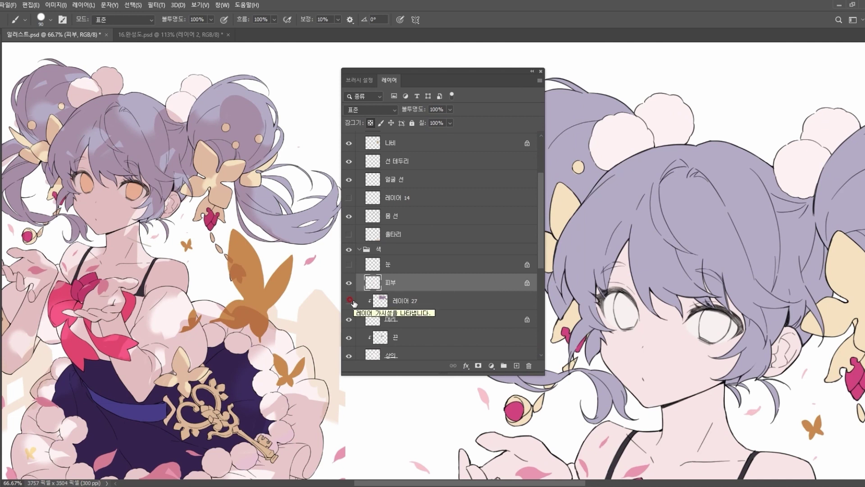
left_click(516, 365)
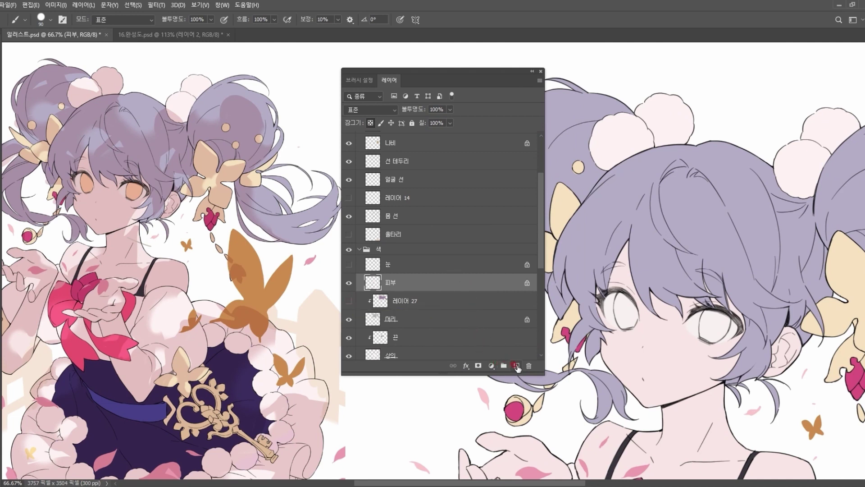
left_click(409, 284)
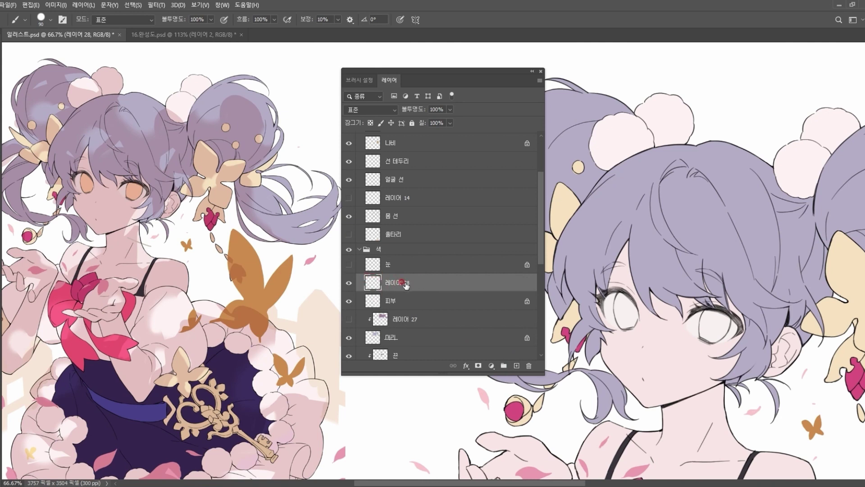
right_click(406, 286)
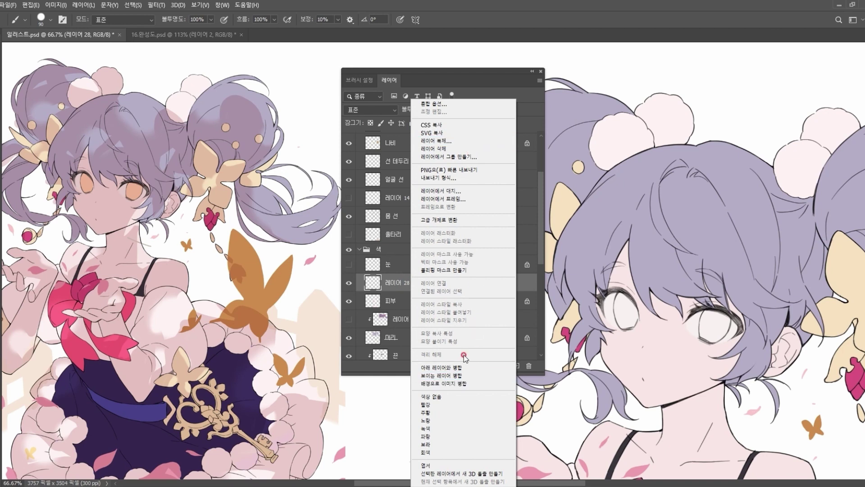
left_click(456, 270)
left_click(387, 299)
left_click(380, 290)
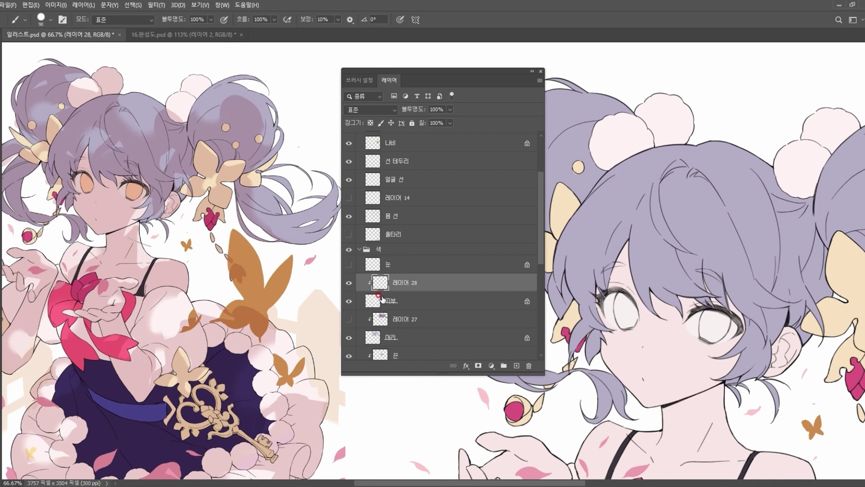
left_click(388, 301)
left_click(383, 288)
left_click(531, 72)
Step: Try 90 px purple brush strokes over the face and neck on the clipped layer, undoing each one
mouse_move(615, 288)
left_mouse_down()
mouse_move(604, 320)
mouse_move(667, 361)
mouse_move(708, 329)
left_mouse_up()
scroll(726, 272, "down", 3)
key("ctrl+z")
mouse_move(670, 296)
left_mouse_down()
mouse_move(665, 311)
mouse_move(683, 378)
left_mouse_up()
key("ctrl+z")
mouse_move(579, 336)
left_mouse_down()
mouse_move(637, 365)
mouse_move(715, 345)
mouse_move(757, 361)
left_mouse_up()
key("ctrl+z")
mouse_move(624, 220)
left_mouse_down()
mouse_move(686, 309)
mouse_move(663, 347)
left_mouse_up()
key("ctrl+z")
left_click_drag(673, 246, 694, 356)
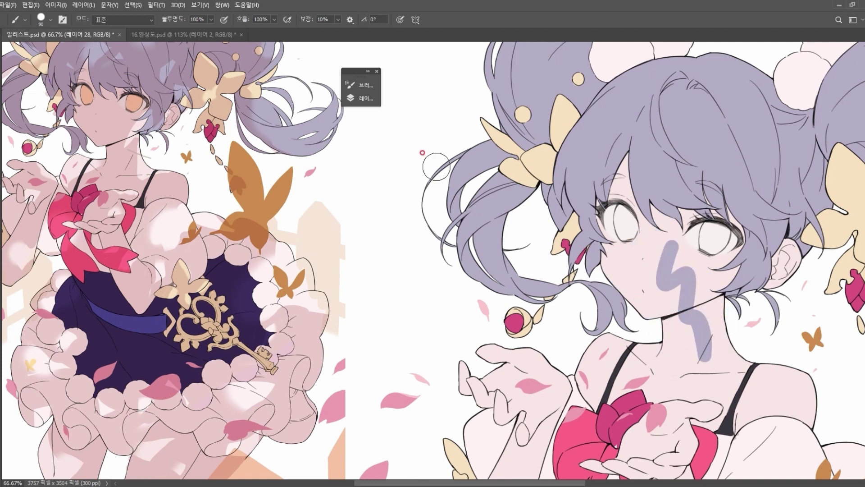
key("ctrl+z")
Step: Check the brush's Shape Dynamics settings and move the collapsed panel group next to the reference figure's hair
left_click(361, 85)
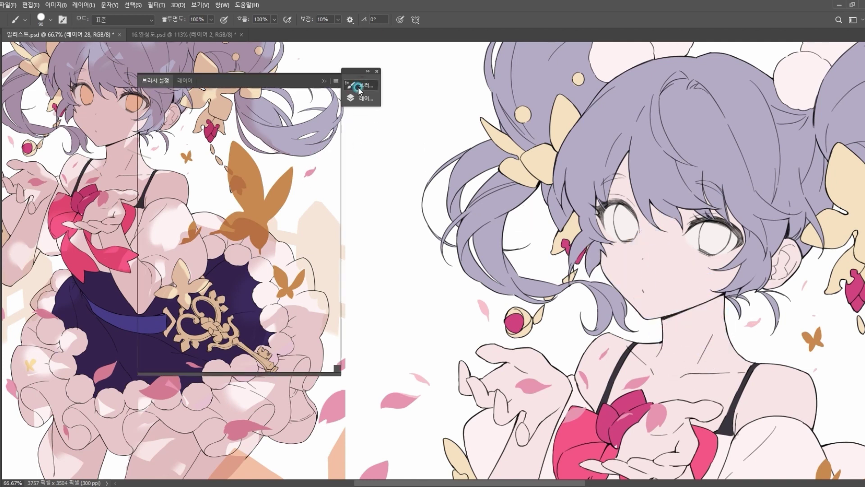
left_click(178, 128)
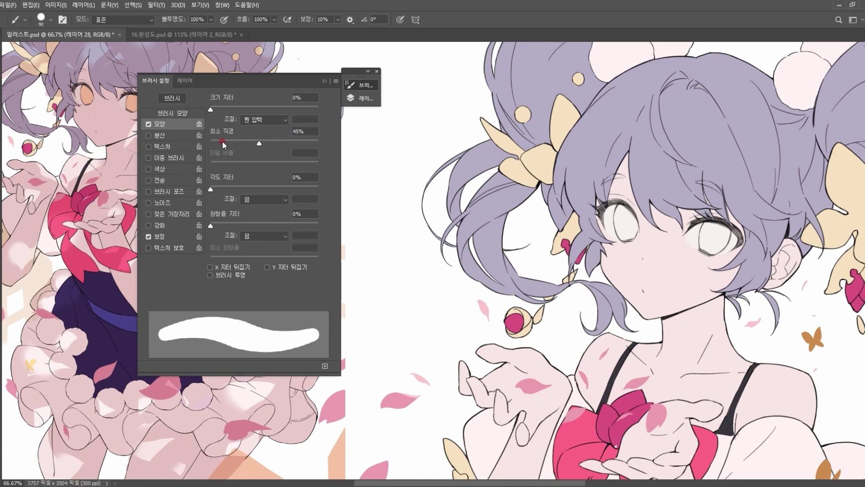
left_click(361, 85)
left_click(360, 98)
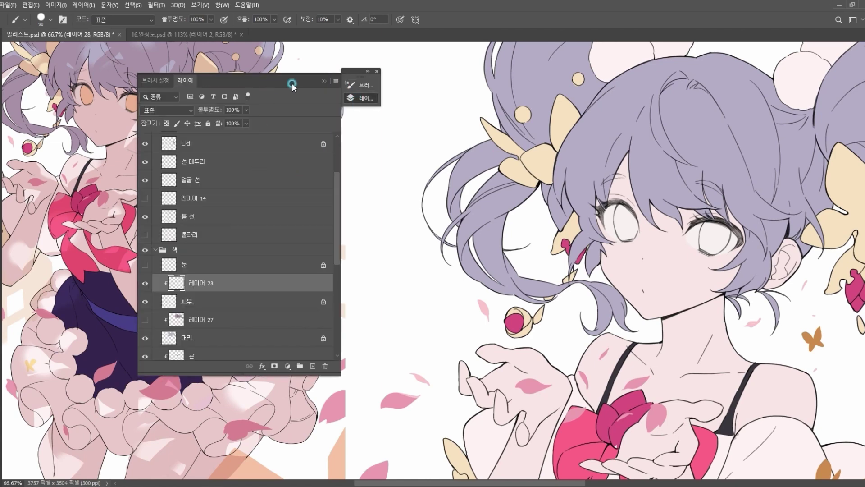
left_click_drag(292, 84, 393, 89)
left_click(427, 78)
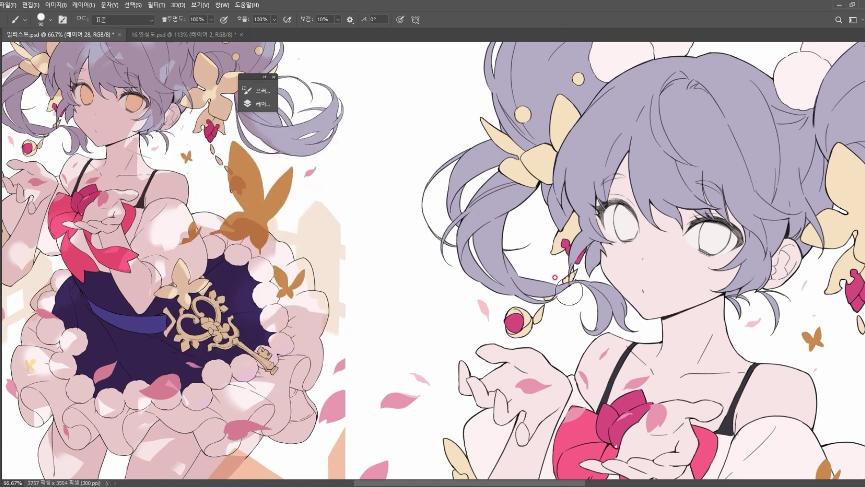
Step: Sample the large figure's skin tone and set the foreground colour to the darker pink efcdcc
left_click_drag(498, 483, 545, 482)
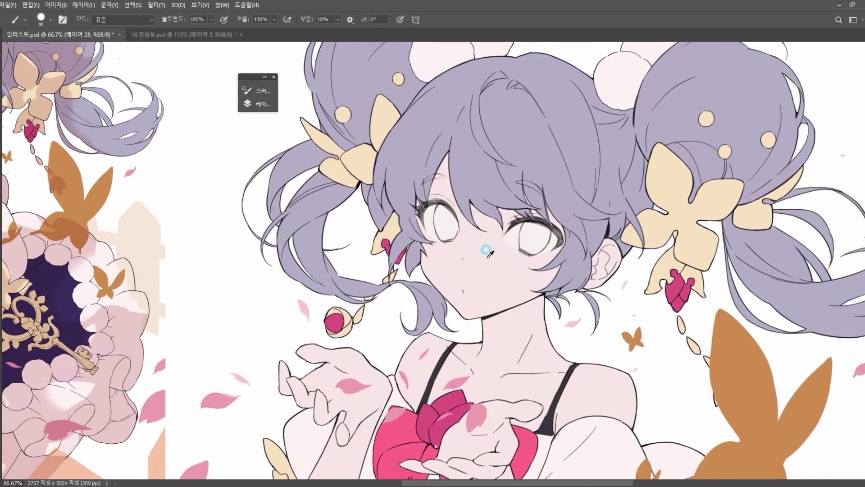
key("n")
left_click_drag(679, 122, 603, 117)
left_click(569, 144)
left_click(685, 256)
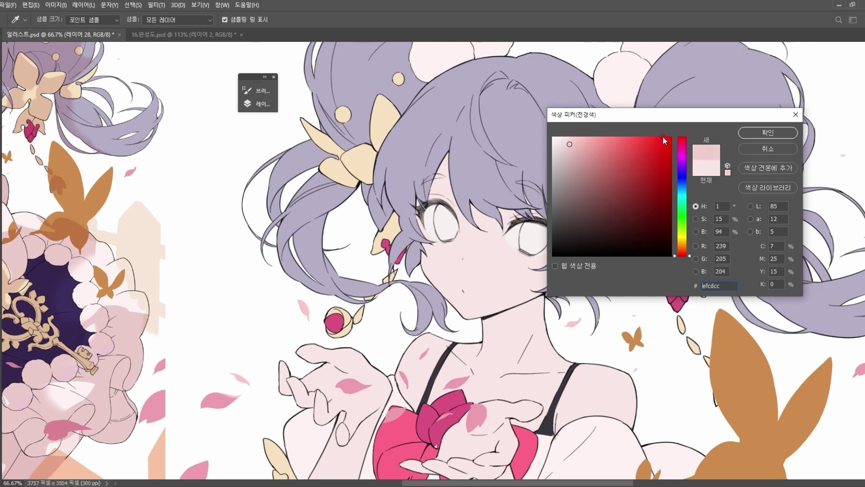
left_click(768, 132)
Step: Paint the pink shade across the large figure's face on the clipped layer with the 90 px brush at 50% zoom
key("z")
right_click(526, 168)
left_click(537, 216)
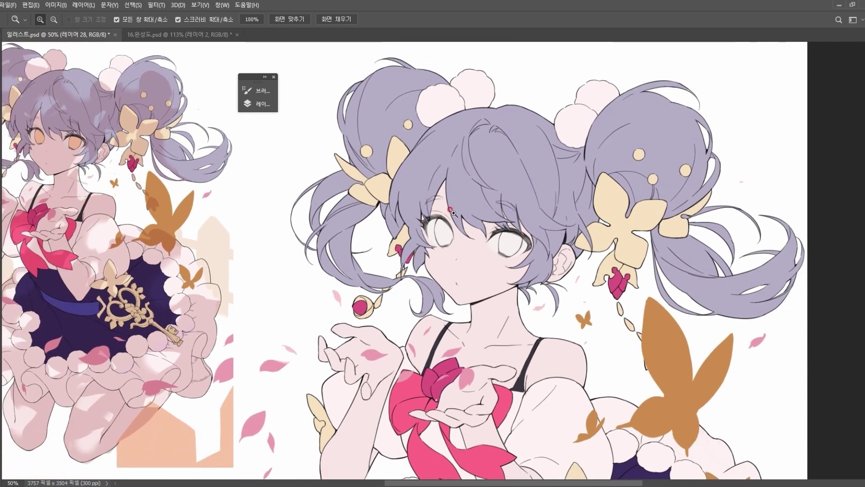
key("b")
mouse_move(446, 180)
left_mouse_down()
mouse_move(409, 239)
mouse_move(415, 253)
mouse_move(440, 256)
mouse_move(467, 222)
mouse_move(477, 227)
mouse_move(449, 278)
left_mouse_up()
key("n")
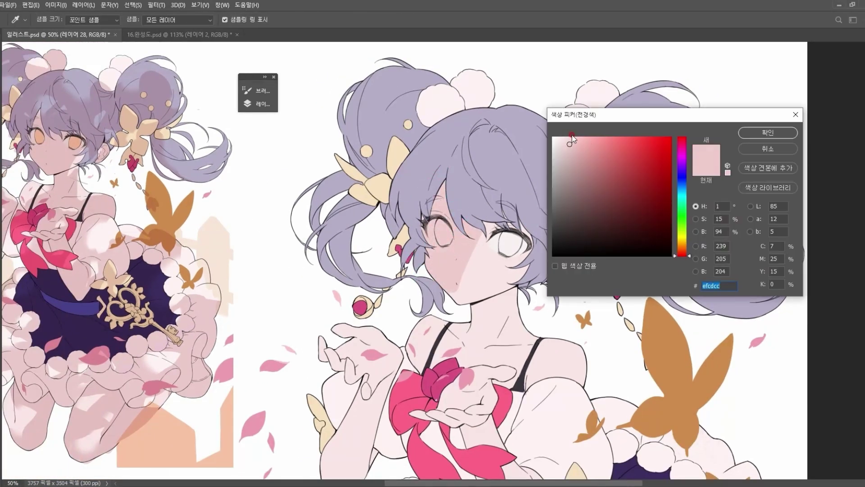
left_click(756, 133)
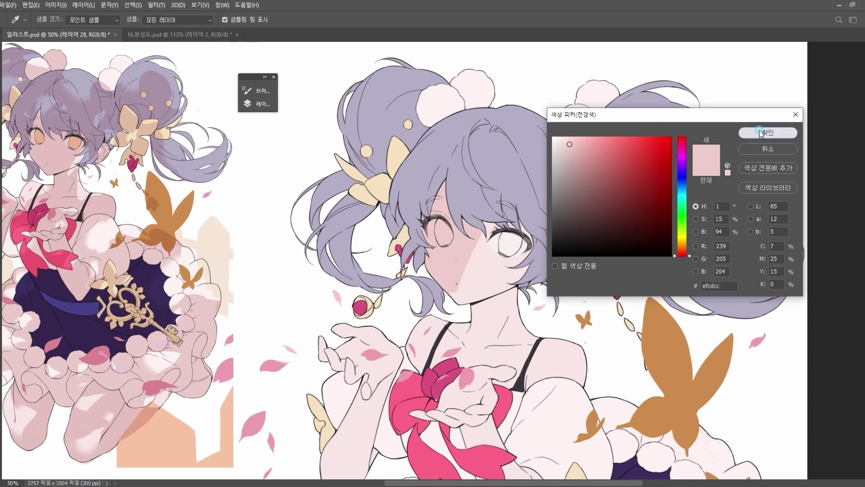
left_click_drag(511, 234, 482, 293)
left_click_drag(514, 252, 491, 301)
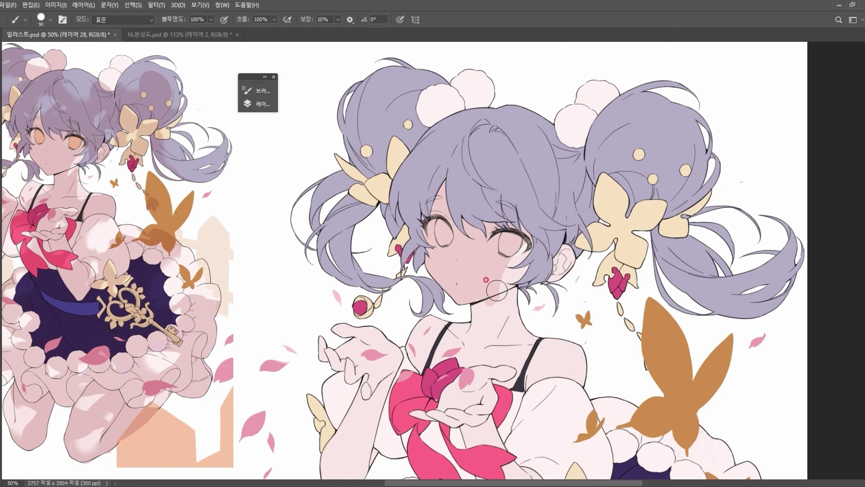
Step: Switch to a soft 146 px brush and shade the side of the face, the neck and the shoulders
right_click(597, 255)
left_click(620, 233)
left_click(507, 252)
mouse_move(522, 244)
left_mouse_down()
mouse_move(489, 308)
mouse_move(514, 289)
mouse_move(500, 315)
mouse_move(503, 349)
mouse_move(480, 377)
mouse_move(484, 310)
mouse_move(451, 356)
mouse_move(444, 345)
mouse_move(473, 383)
mouse_move(513, 353)
mouse_move(540, 356)
mouse_move(529, 379)
mouse_move(572, 347)
mouse_move(568, 385)
left_mouse_up()
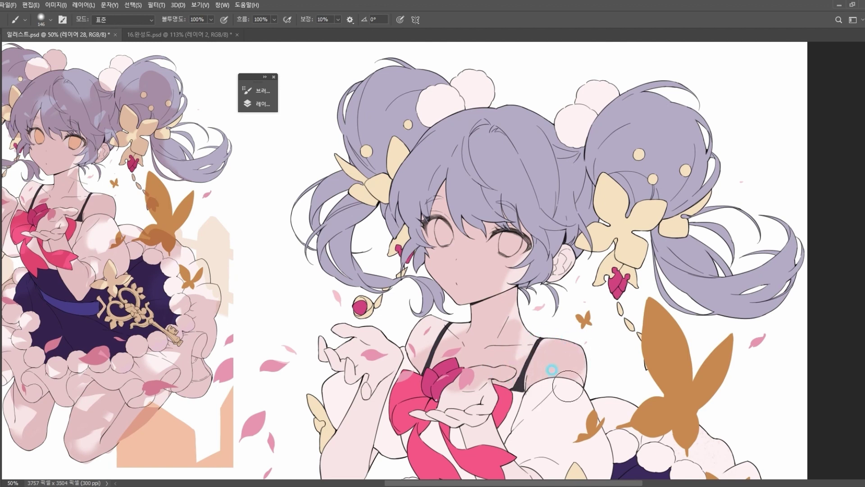
Step: Enlarge the eraser to 77 px and touch up the skin shading around the ear with the brush
key("e")
right_click(553, 248)
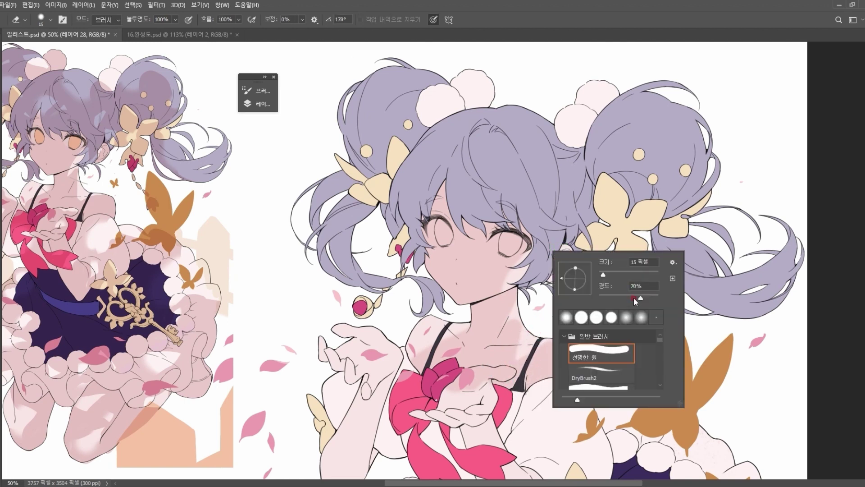
left_click_drag(616, 278, 619, 276)
key("Return")
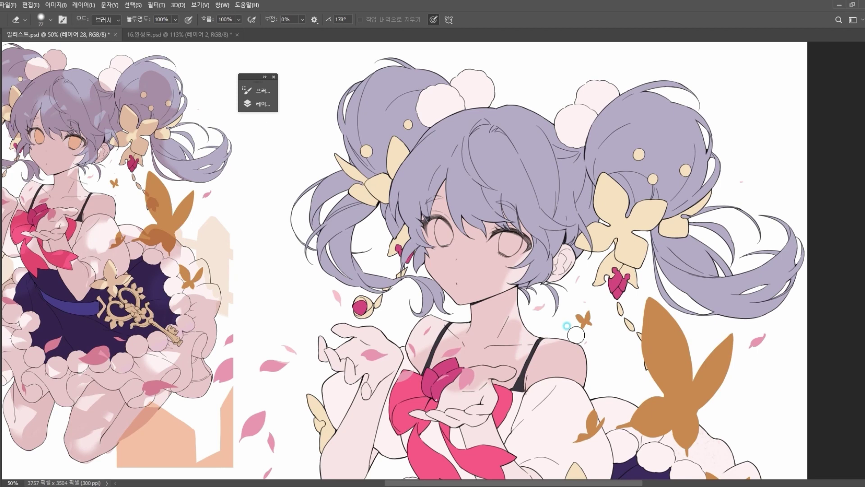
key("b")
left_click_drag(561, 271, 575, 267)
Step: Shade the outstretched hand and its forearm, alternating brush and eraser to leave light patches near the elbow
left_click_drag(561, 484, 541, 483)
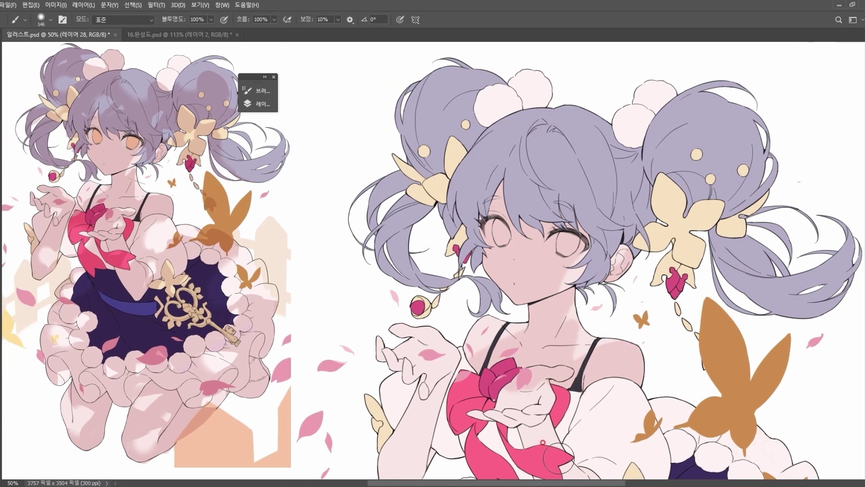
scroll(604, 260, "down", 2)
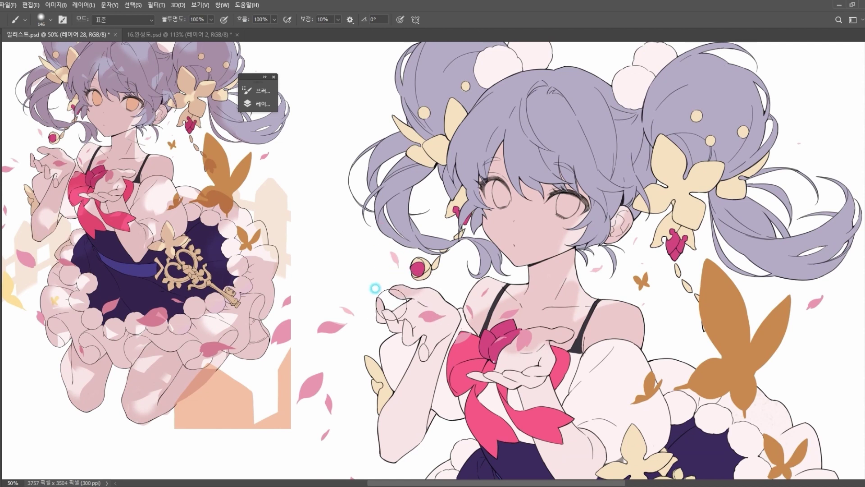
mouse_move(415, 297)
left_mouse_down()
mouse_move(399, 345)
mouse_move(423, 314)
mouse_move(440, 319)
mouse_move(426, 354)
mouse_move(445, 340)
mouse_move(442, 304)
mouse_move(423, 294)
mouse_move(432, 320)
mouse_move(458, 327)
mouse_move(440, 290)
mouse_move(460, 307)
mouse_move(428, 376)
mouse_move(423, 365)
mouse_move(452, 343)
mouse_move(412, 379)
mouse_move(434, 364)
mouse_move(379, 434)
mouse_move(381, 410)
mouse_move(393, 443)
mouse_move(419, 449)
mouse_move(401, 456)
mouse_move(408, 456)
mouse_move(436, 367)
mouse_move(422, 434)
mouse_move(423, 399)
mouse_move(409, 404)
mouse_move(411, 414)
mouse_move(425, 401)
mouse_move(426, 385)
mouse_move(407, 426)
mouse_move(433, 392)
mouse_move(412, 416)
left_mouse_up()
key("e")
key("b")
key("e")
key("b")
key("e")
key("b")
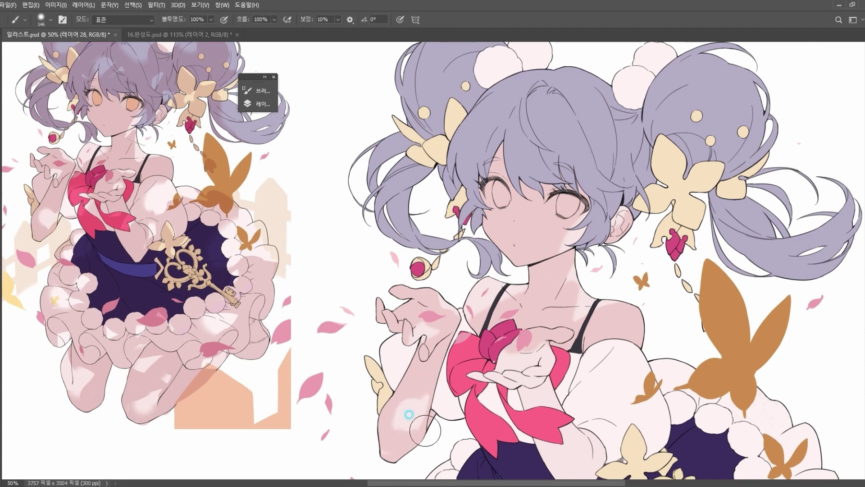
Step: Shade the hand held in front of the bow and its forearm, keeping light areas on the palm
mouse_move(518, 357)
left_mouse_down()
mouse_move(478, 367)
mouse_move(540, 380)
mouse_move(559, 367)
left_mouse_up()
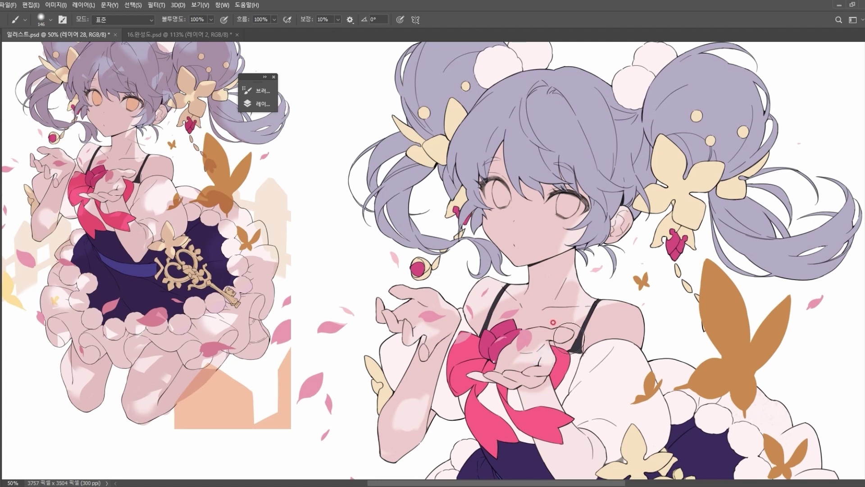
key("e")
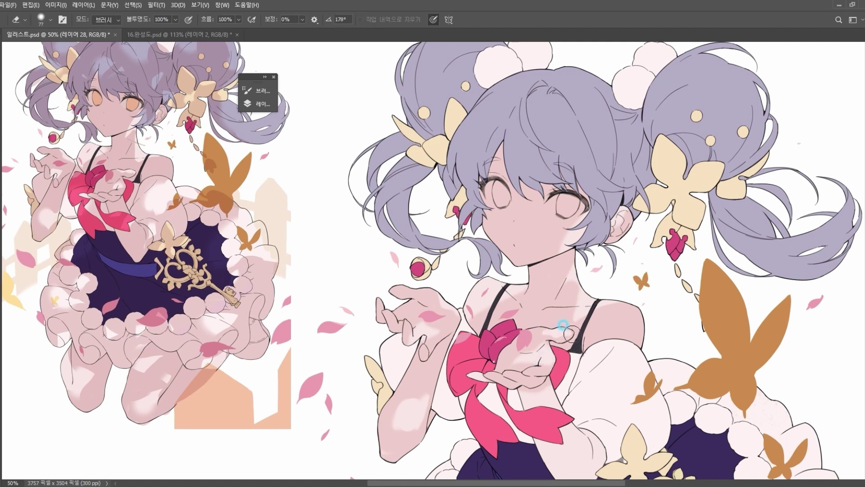
key("b")
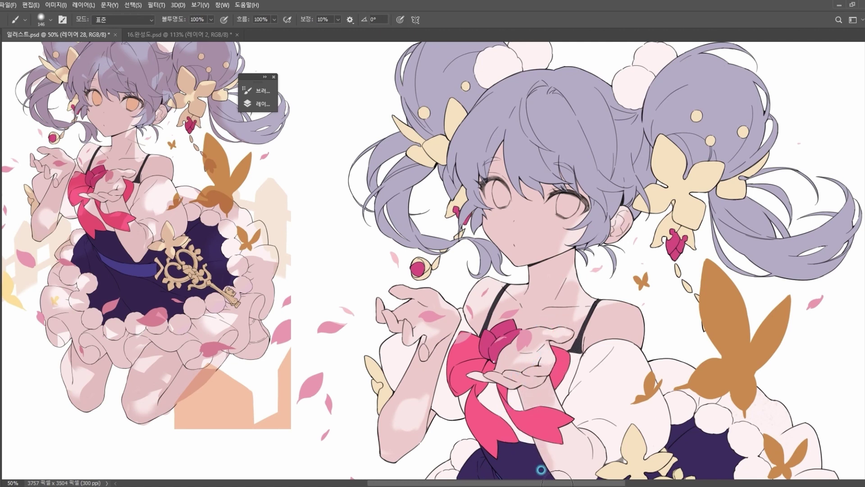
scroll(806, 284, "down", 2)
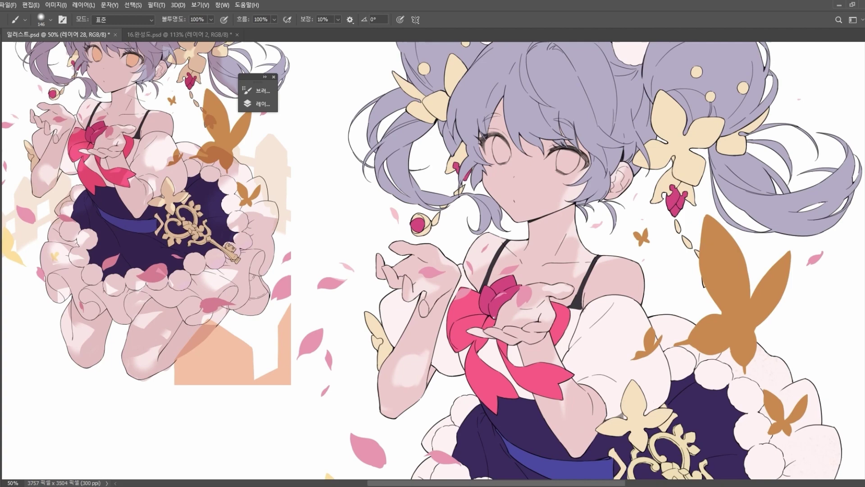
Step: Shade both legs below the skirt at 33.33% zoom with the brush enlarged to 175 px, leaving light patches on the skin
scroll(766, 270, "down", 5)
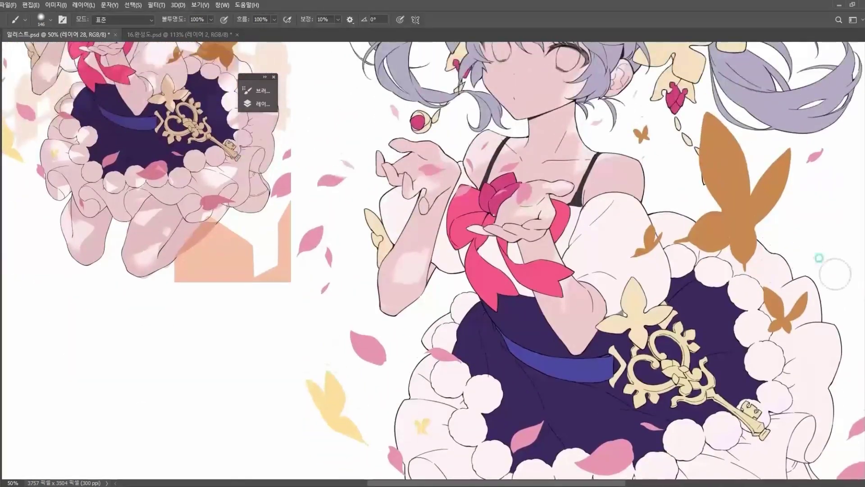
key("z")
right_click(593, 288)
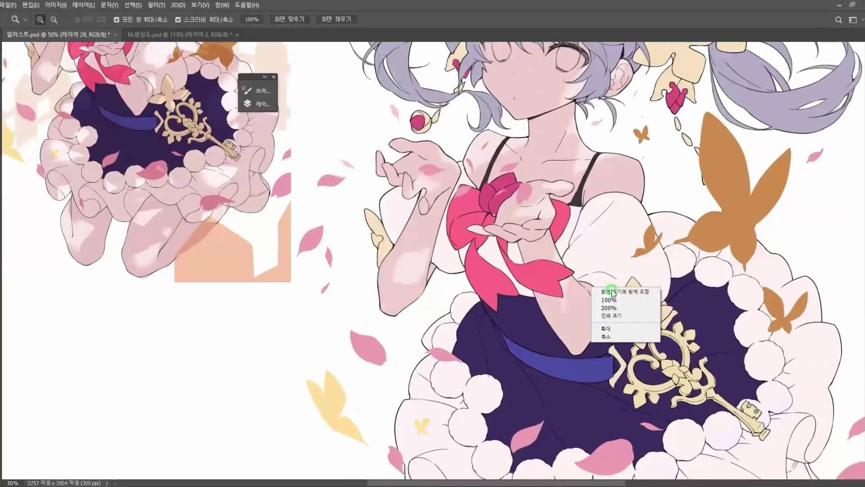
left_click(606, 336)
scroll(631, 293, "down", 2)
key("b")
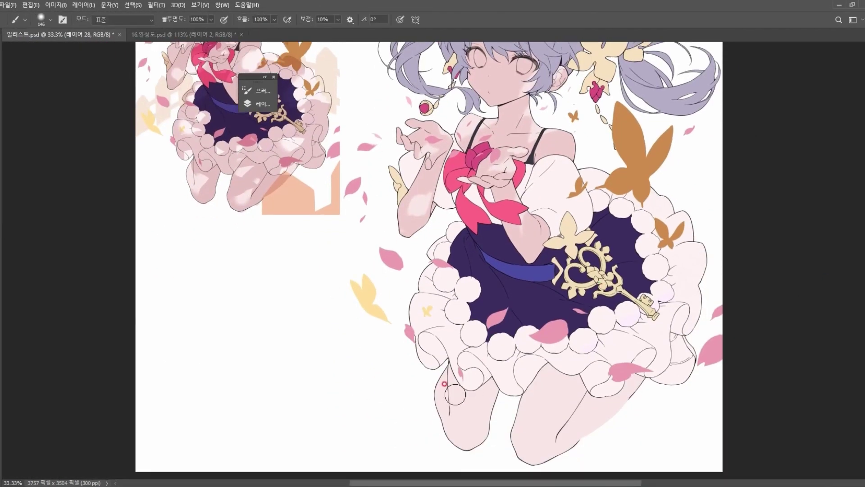
mouse_move(437, 377)
left_mouse_down()
mouse_move(471, 402)
mouse_move(476, 385)
mouse_move(465, 436)
mouse_move(456, 447)
mouse_move(439, 439)
mouse_move(486, 426)
left_mouse_up()
left_click_drag(557, 371, 586, 362)
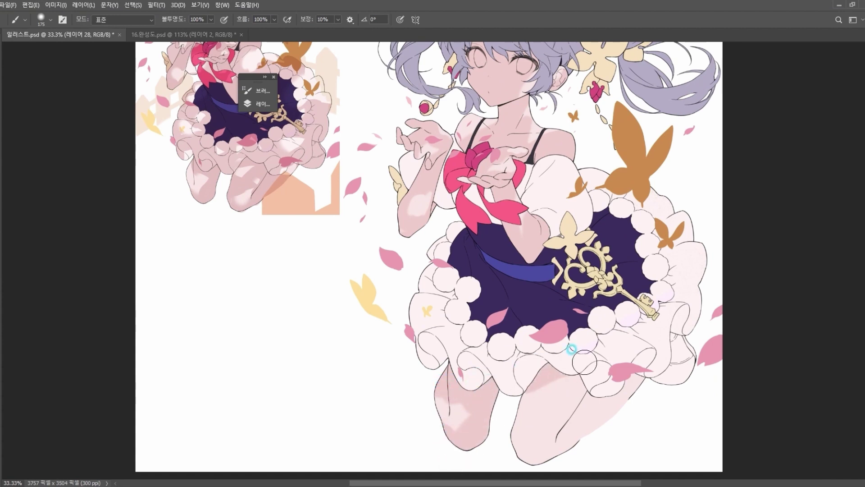
mouse_move(535, 373)
left_mouse_down()
mouse_move(592, 370)
mouse_move(525, 383)
mouse_move(582, 378)
mouse_move(545, 410)
mouse_move(530, 405)
mouse_move(522, 416)
mouse_move(511, 456)
mouse_move(562, 411)
mouse_move(515, 449)
mouse_move(545, 466)
mouse_move(563, 441)
mouse_move(517, 466)
mouse_move(529, 475)
mouse_move(543, 421)
mouse_move(583, 389)
mouse_move(597, 397)
mouse_move(568, 412)
mouse_move(576, 403)
mouse_move(569, 441)
mouse_move(600, 420)
left_mouse_up()
key("e")
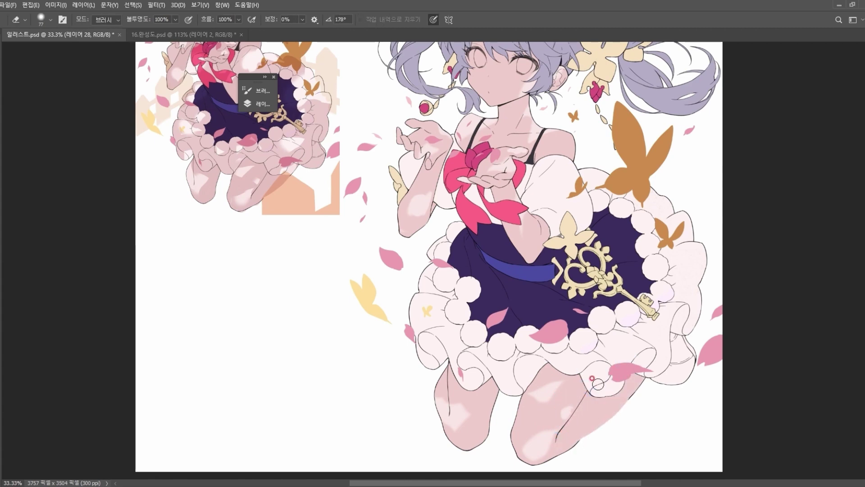
Step: Bring the upper body back into view and place the layer list over the large figure's far side
scroll(640, 172, "up", 5)
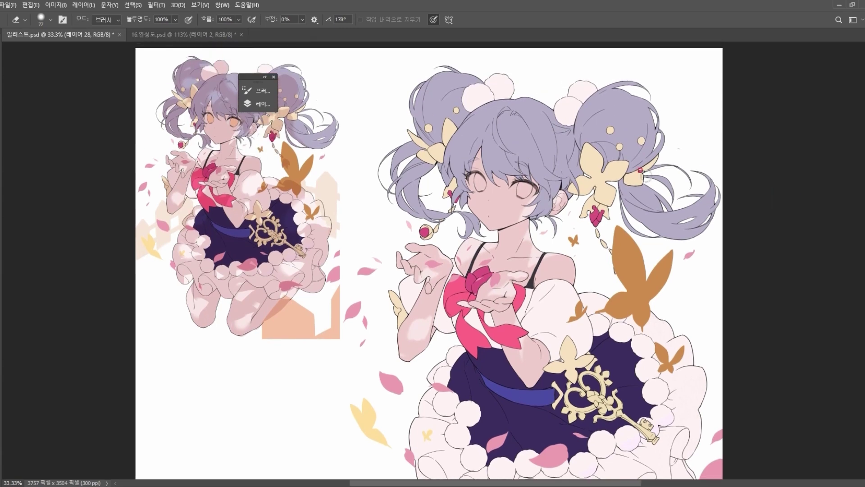
left_click(259, 104)
left_click_drag(380, 89, 738, 102)
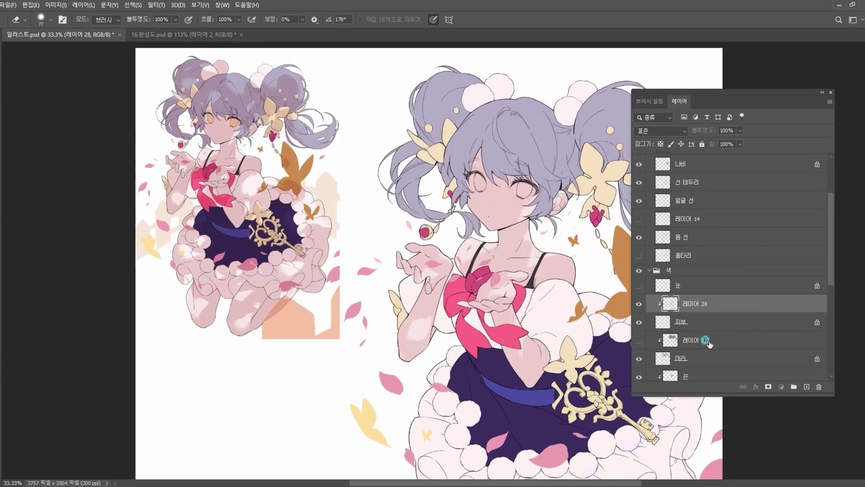
left_click(708, 343)
left_click(807, 387, "ctrl")
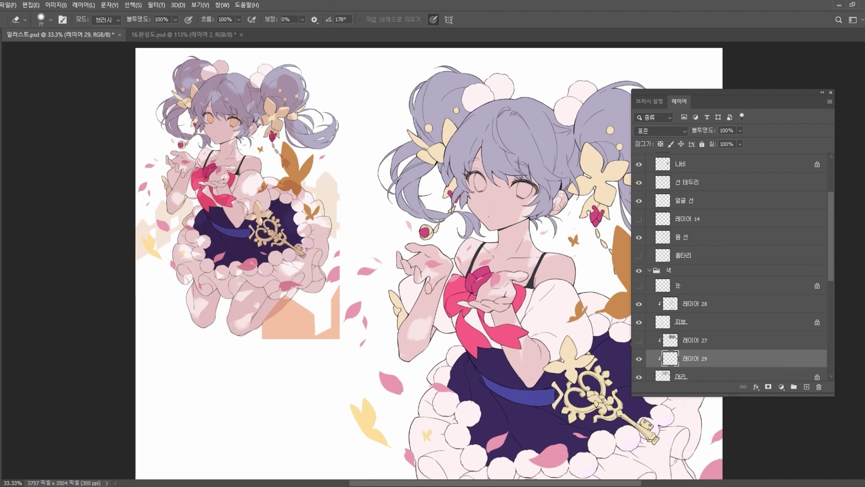
scroll(428, 262, "down", 3)
key("ctrl+z")
Step: Add a new layer directly above the 머리 layer and release it and 레이어 27 from the clipping mask
left_click(688, 356)
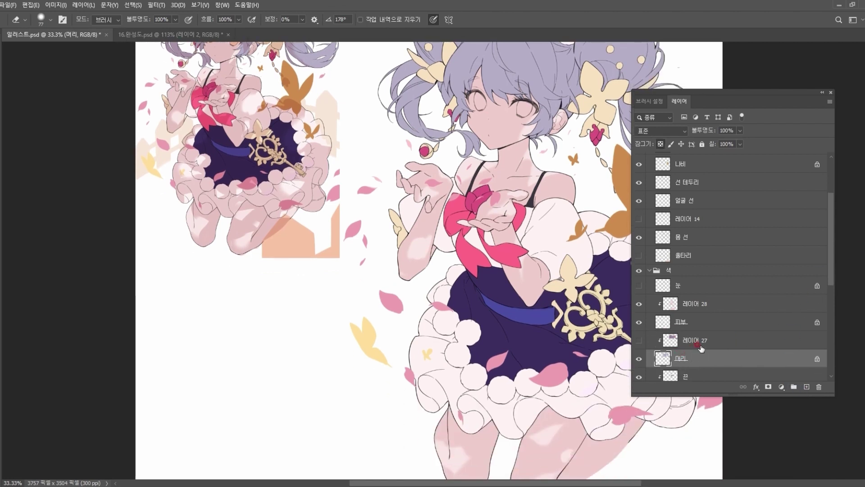
left_click(806, 387)
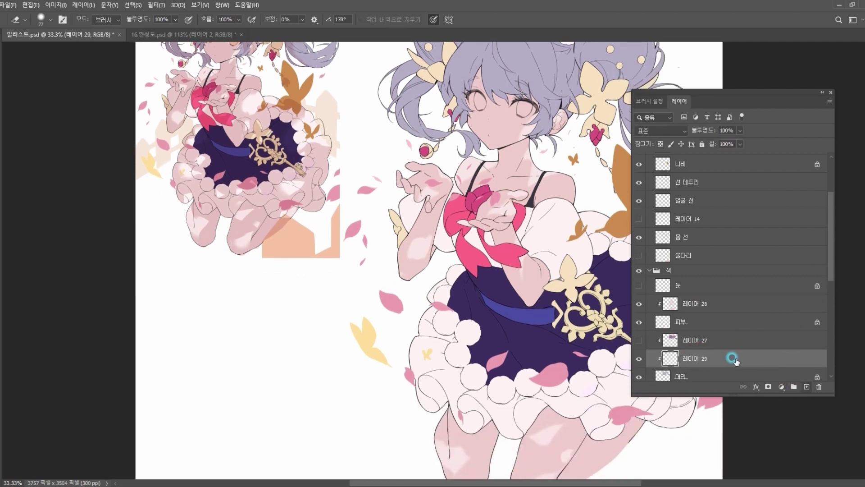
left_click(717, 340, "shift")
right_click(714, 339)
left_click(743, 273)
left_click_drag(714, 104, 707, 71)
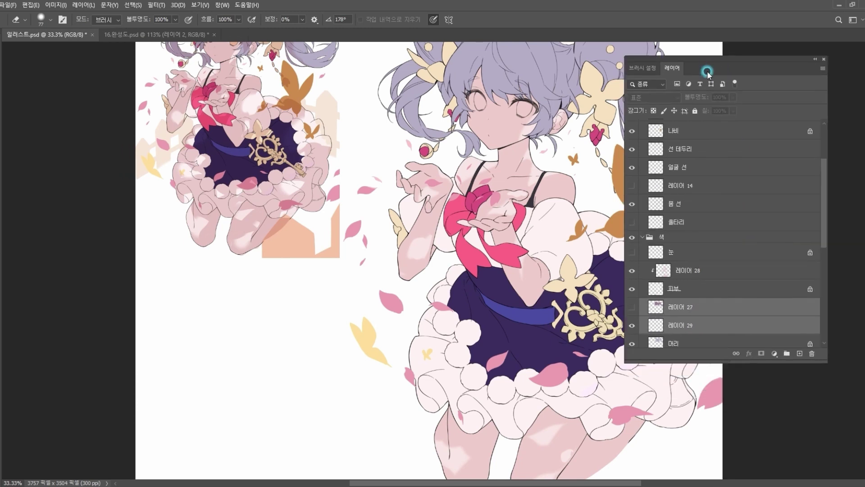
Step: Clip only the new layer 레이어 29 to the 머리 layer and collapse the layer list
left_click(699, 324)
scroll(693, 332, "down", 1)
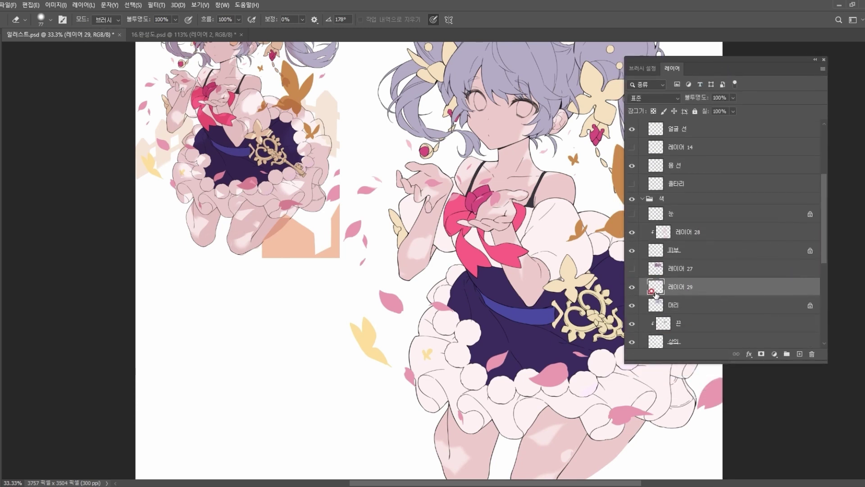
right_click(701, 288)
left_click(765, 272)
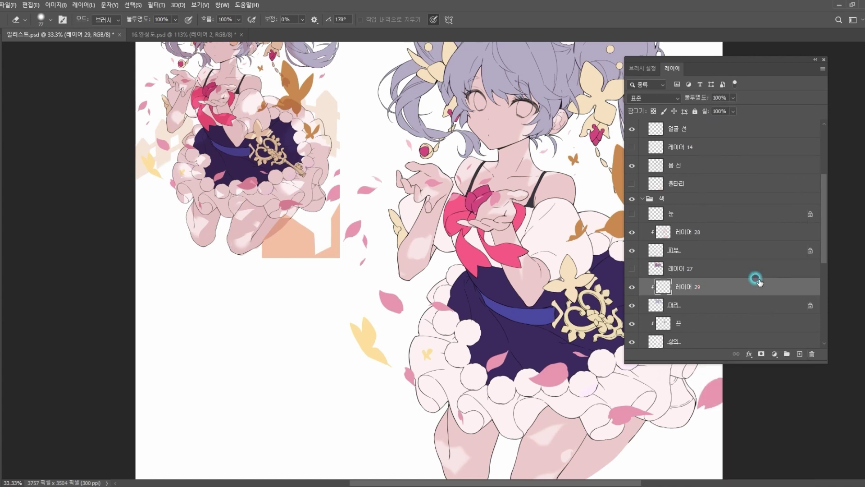
left_click_drag(824, 221, 822, 223)
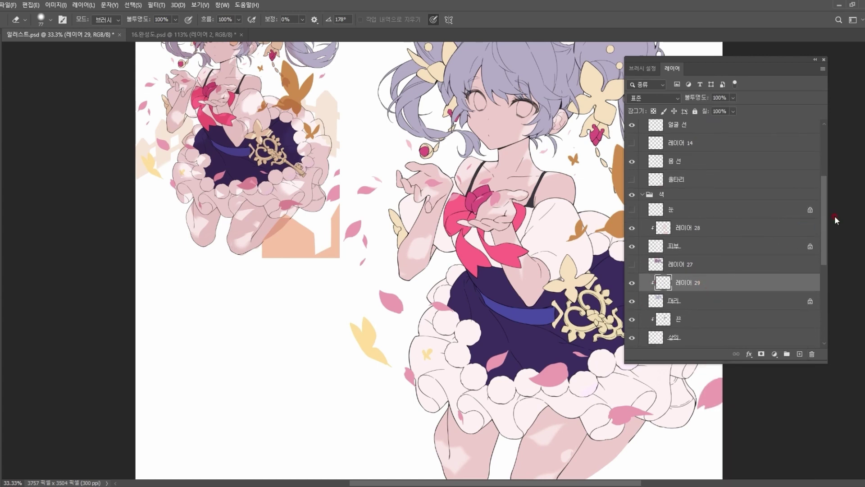
scroll(829, 217, "up", 2)
left_click(814, 59)
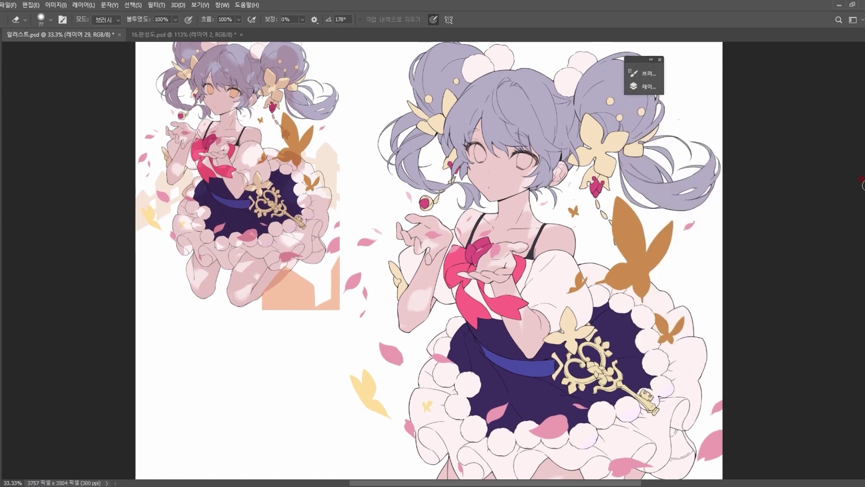
Step: Set the foreground colour to the muted grey-purple 877d9e for the hair shadows
scroll(489, 116, "up", 2)
key("b")
key("n")
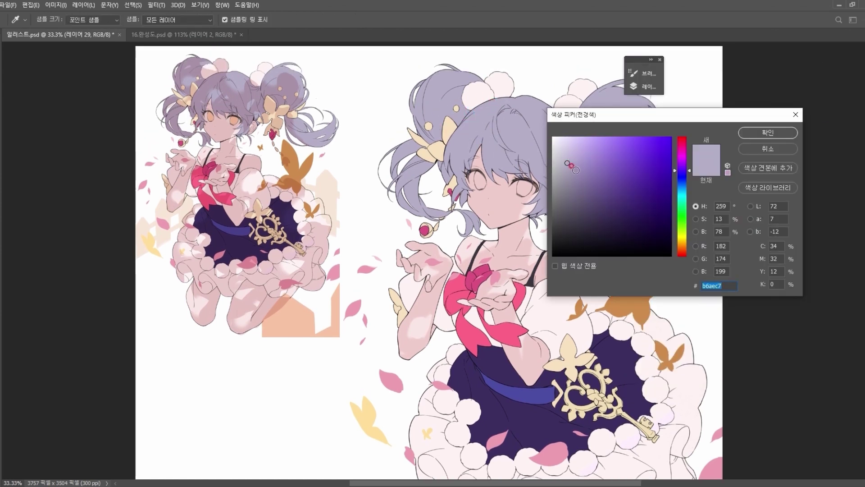
left_click(575, 170)
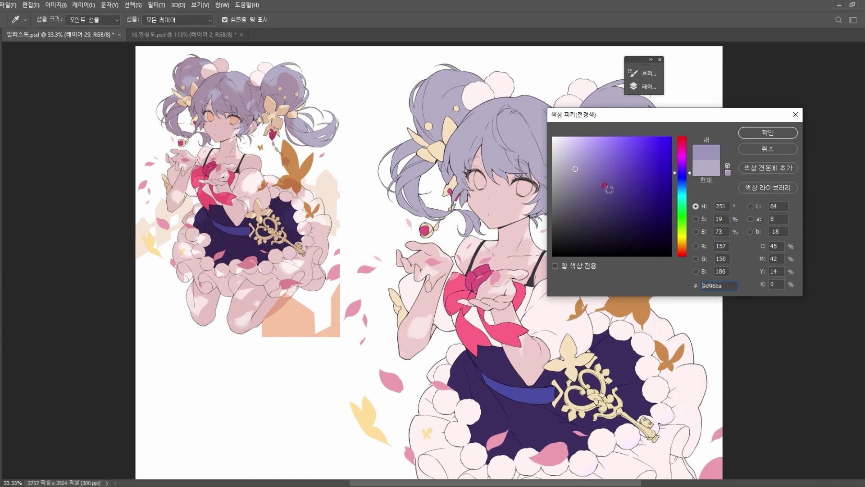
left_click(575, 177)
left_click(582, 171)
left_click(683, 170)
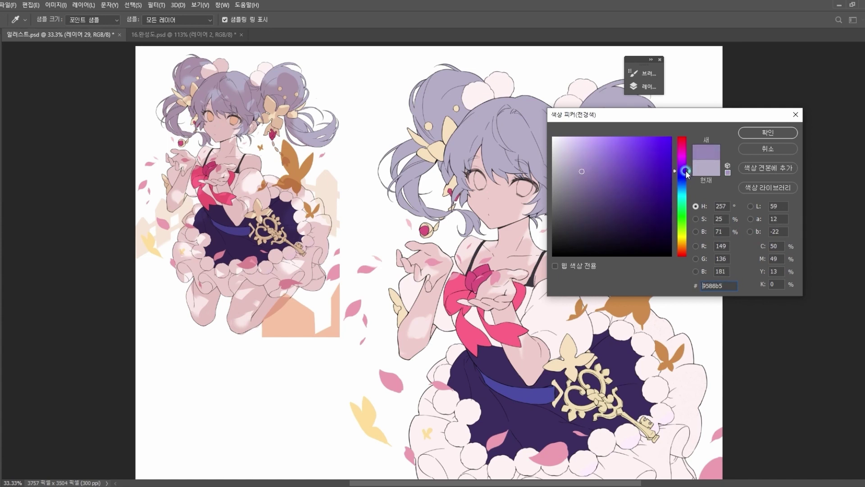
left_click(583, 181)
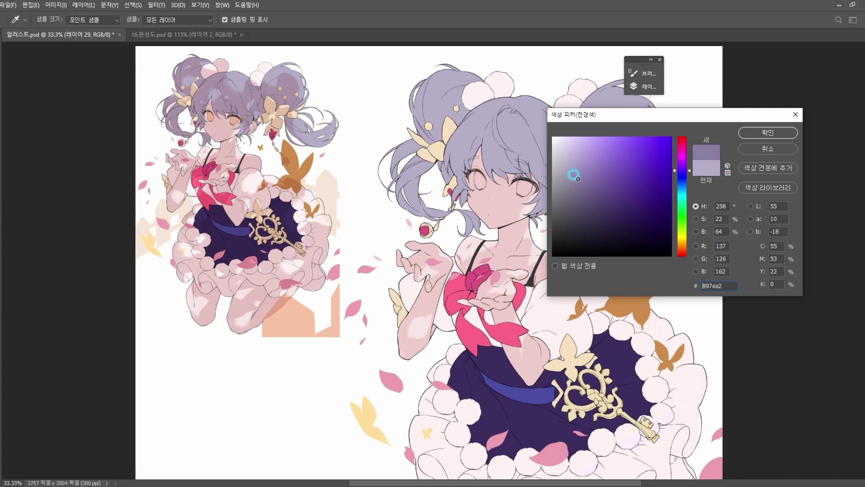
left_click(741, 132)
Step: Enlarge the brush to 250 px and try a shadow stroke across the crown of the hair
key("b")
key("bracketright")
key("bracketright")
key("bracketright")
left_click_drag(514, 97, 473, 115)
key("ctrl+z")
Step: Set the foreground colour to purple 9789a7 and shade the crown and bangs, leaving light patches as highlights
key("n")
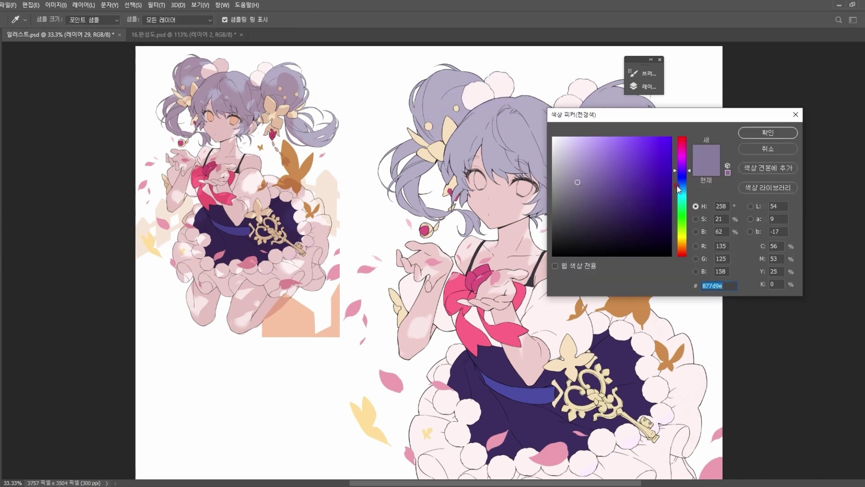
left_click(573, 176)
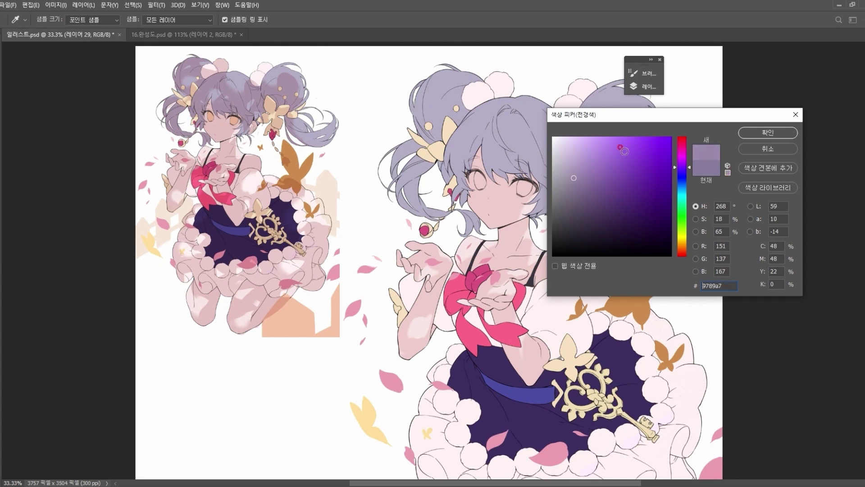
left_click(766, 132)
key("b")
mouse_move(509, 94)
left_mouse_down()
mouse_move(470, 114)
mouse_move(494, 138)
mouse_move(487, 118)
mouse_move(483, 140)
mouse_move(489, 122)
mouse_move(525, 137)
mouse_move(513, 154)
left_mouse_up()
key("e")
key("b")
mouse_move(451, 135)
left_mouse_down()
mouse_move(499, 157)
mouse_move(500, 167)
mouse_move(529, 142)
mouse_move(545, 142)
mouse_move(558, 119)
mouse_move(568, 127)
mouse_move(519, 154)
mouse_move(547, 172)
mouse_move(562, 147)
mouse_move(560, 170)
mouse_move(573, 153)
mouse_move(553, 188)
left_mouse_up()
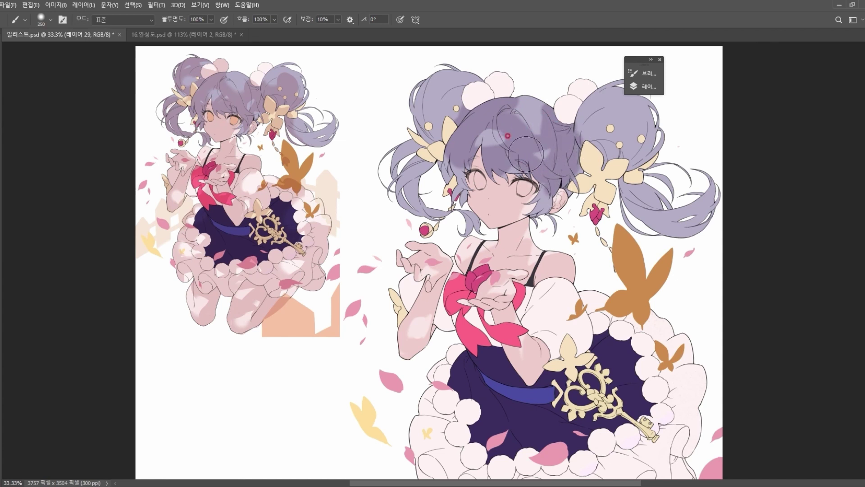
key("e")
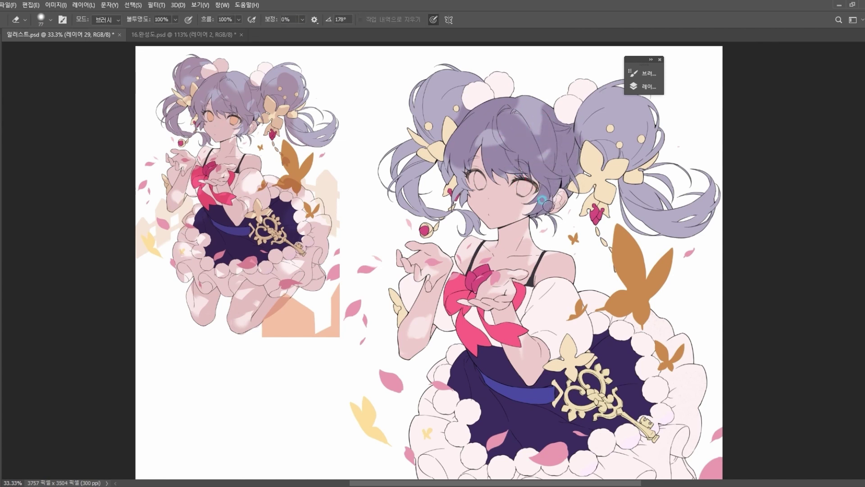
Step: Shade both buns and hanging tails of the large figure, moving the collapsed panels clear of the hair
key("b")
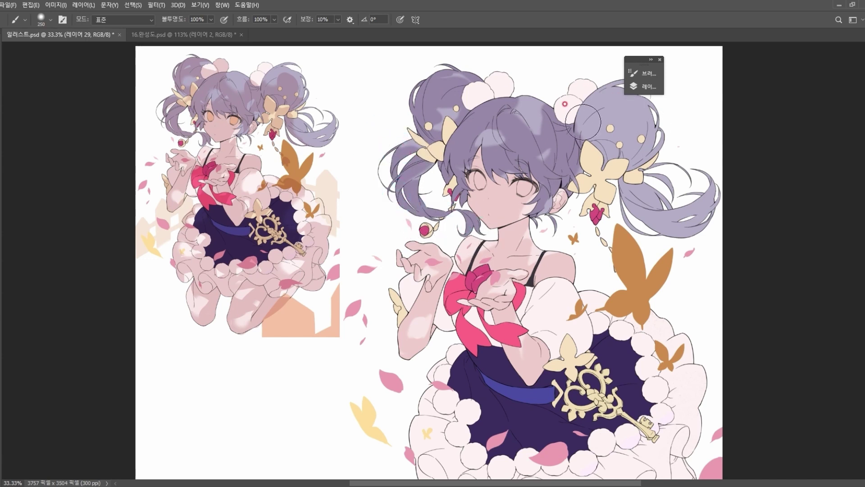
left_click_drag(646, 68, 756, 83)
mouse_move(583, 124)
left_mouse_down()
mouse_move(583, 142)
mouse_move(632, 126)
mouse_move(611, 119)
mouse_move(626, 122)
mouse_move(618, 158)
mouse_move(628, 107)
mouse_move(645, 163)
left_mouse_up()
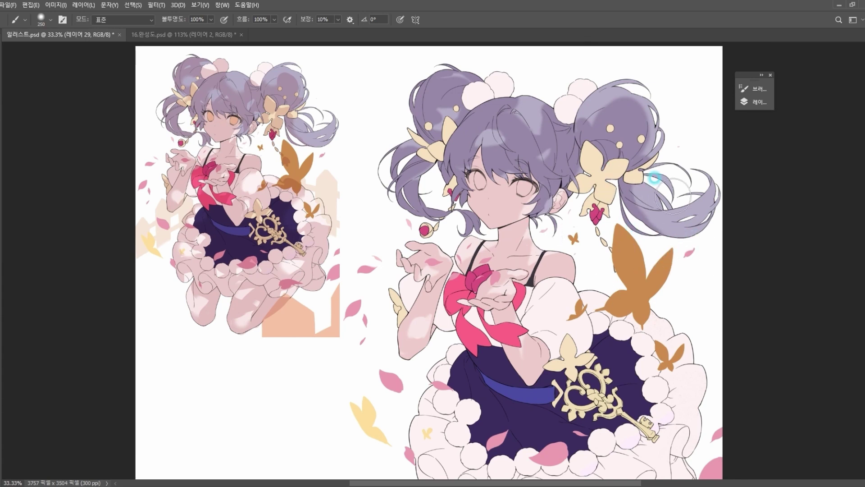
Step: Refine the highlight edges on the crown by alternately erasing and repainting the shadow, reducing the brush to 100 px
key("e")
left_click(537, 110)
key("b")
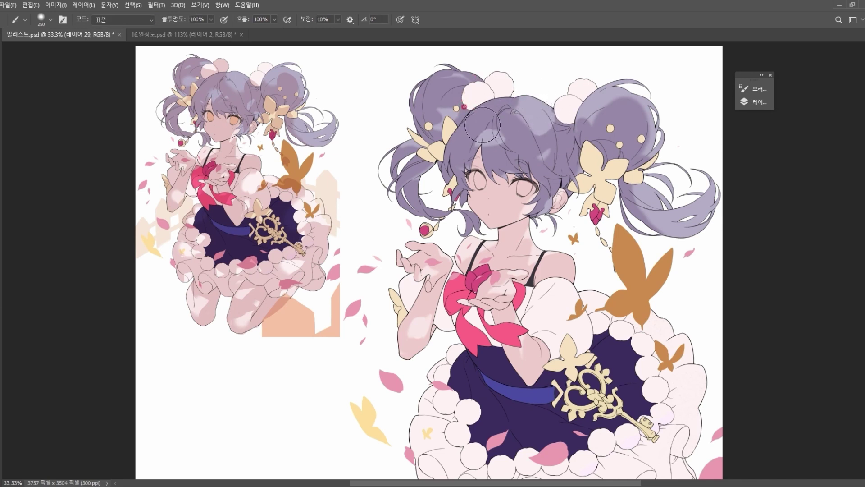
key("bracketleft")
key("bracketleft")
key("e")
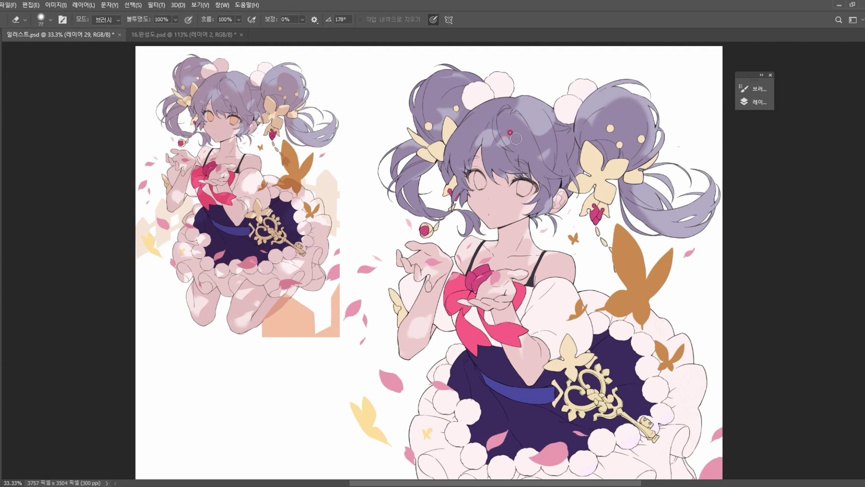
key("b")
Step: Open the layer list, lock the transparent pixels of 레이어 29 and compare the hair with that layer hidden and shown
left_click(754, 101)
left_click_drag(646, 84, 780, 72)
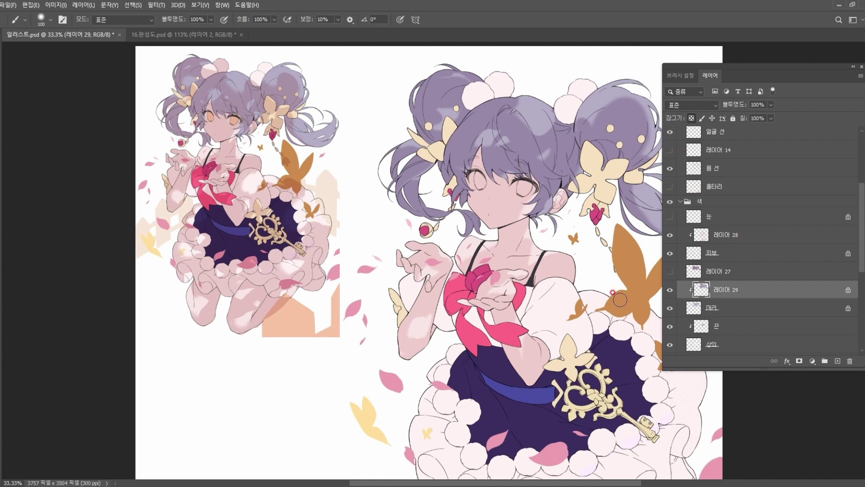
left_click(670, 290)
left_click(670, 289)
left_click(670, 290)
left_click(670, 290)
mouse_move(514, 92)
left_mouse_down()
mouse_move(528, 152)
mouse_move(551, 150)
mouse_move(558, 170)
mouse_move(599, 161)
mouse_move(605, 190)
mouse_move(616, 97)
mouse_move(613, 166)
left_mouse_up()
key("ctrl+z")
key("n")
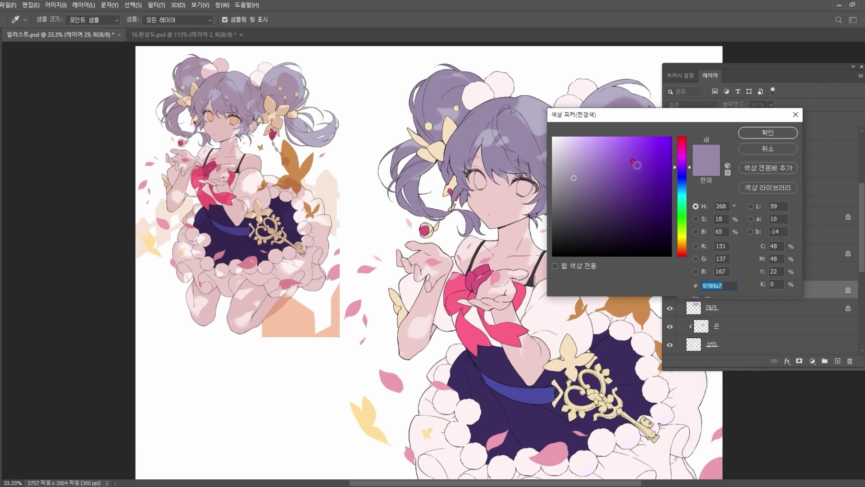
mouse_move(684, 166)
left_mouse_down()
mouse_move(686, 156)
mouse_move(688, 252)
mouse_move(687, 143)
mouse_move(686, 226)
mouse_move(683, 146)
mouse_move(684, 170)
left_mouse_up()
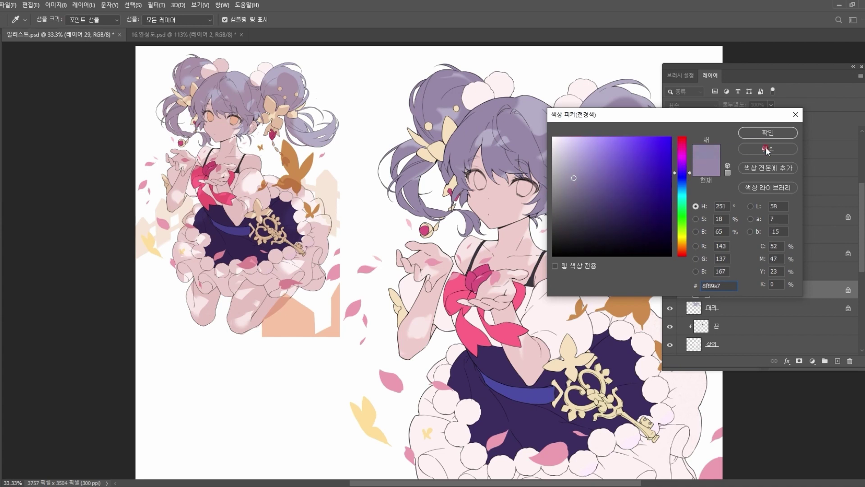
left_click(768, 133)
Step: Shift the hue of the 9789a7 foreground colour to a pinkish purple
key("n")
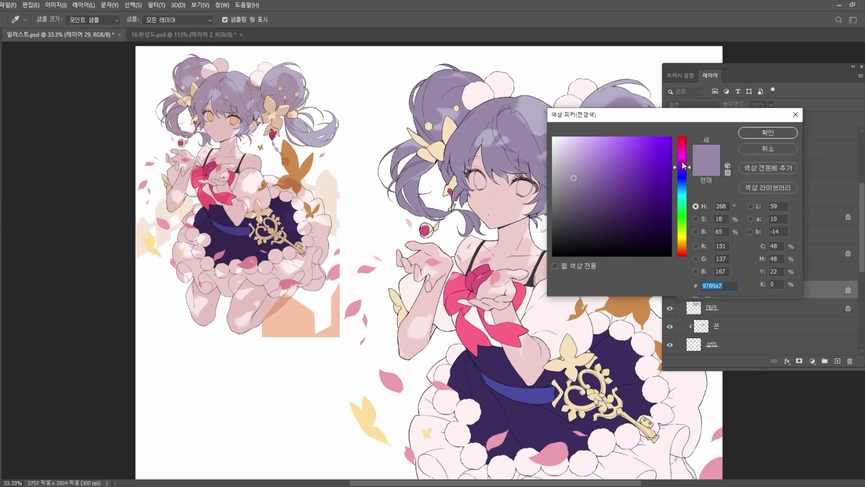
left_click(683, 180)
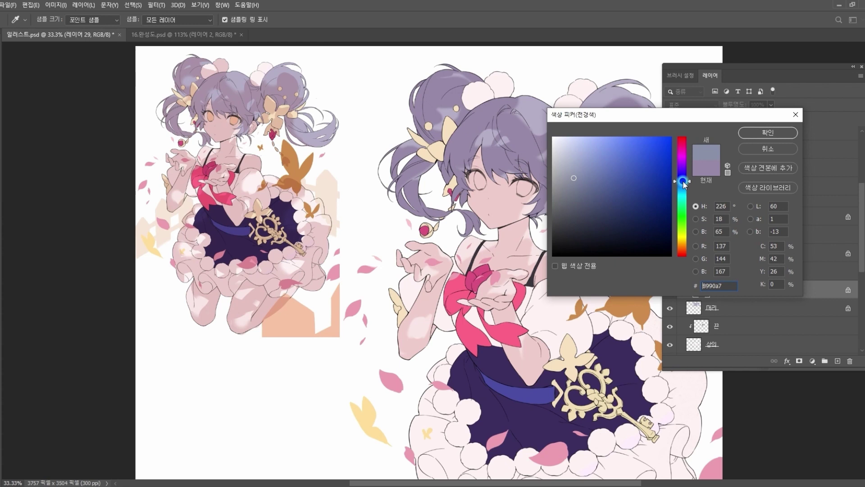
left_click(683, 155)
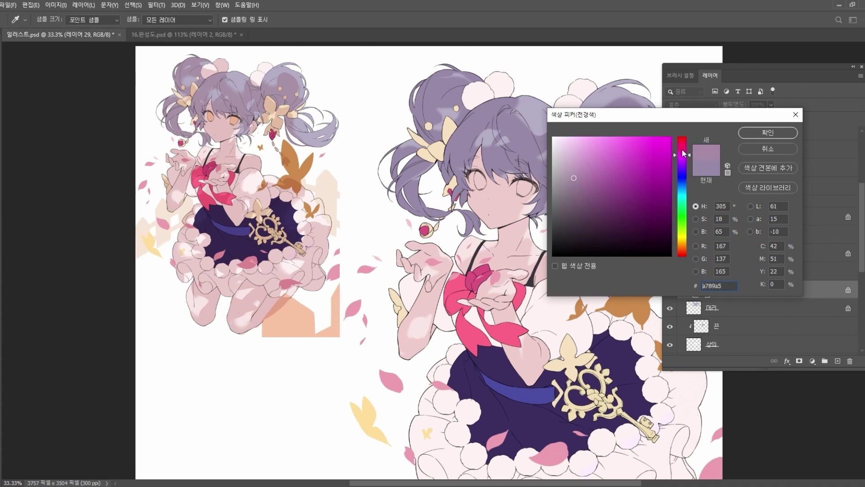
left_click(684, 192)
mouse_move(684, 174)
left_mouse_down()
mouse_move(683, 151)
mouse_move(684, 183)
mouse_move(683, 141)
mouse_move(684, 171)
mouse_move(683, 156)
left_mouse_up()
left_click(768, 132)
Step: Set the brush to 600 px with 0% hardness for soft colour blending
key("b")
right_click(560, 107)
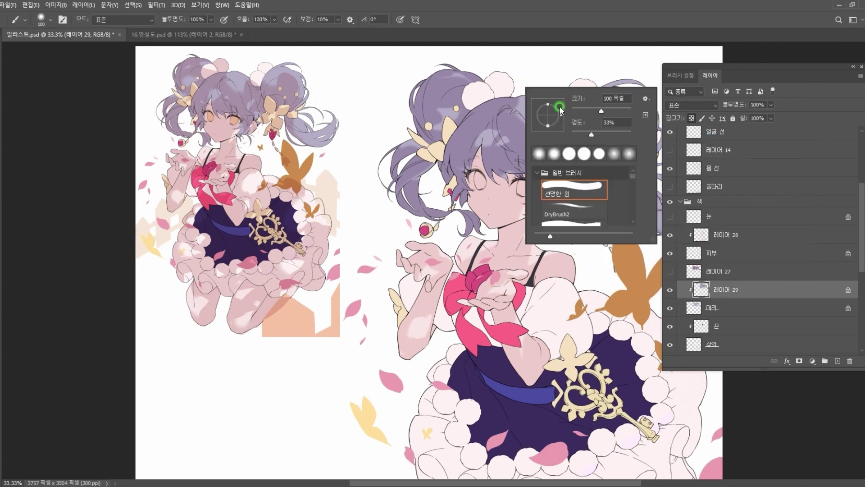
left_click(618, 63)
key("]")
key("]")
key("]")
key("]")
key("]")
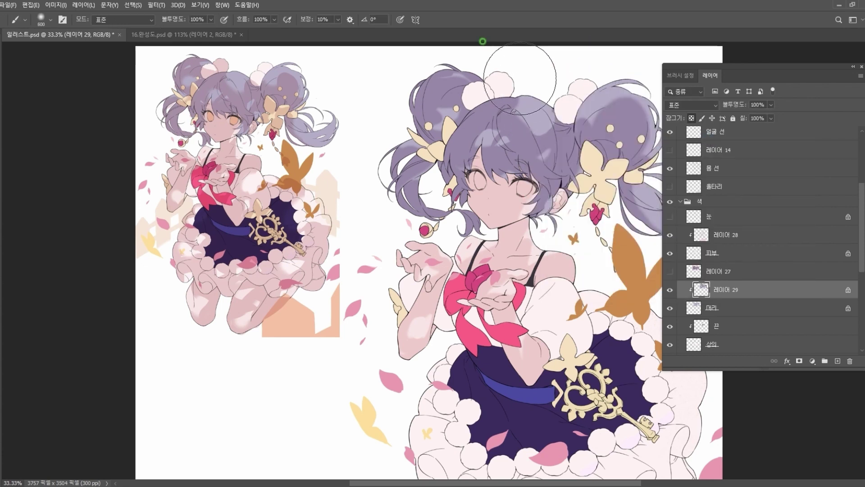
right_click(522, 77)
left_click(614, 112)
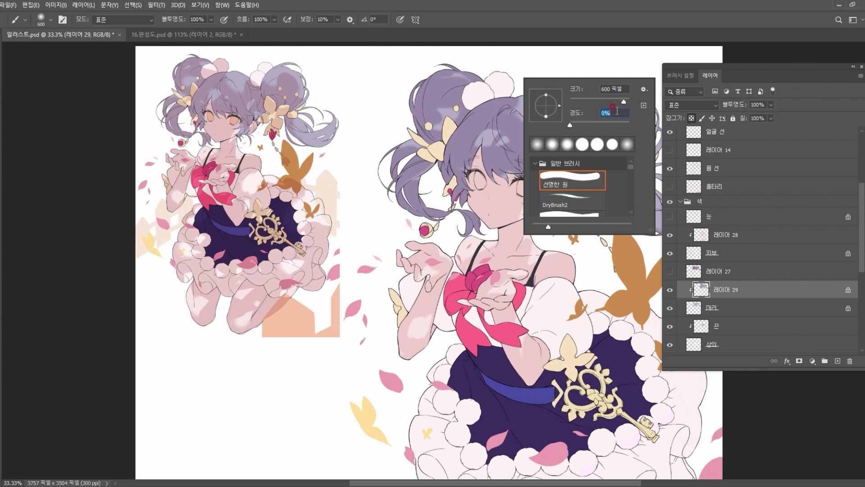
left_click(508, 86)
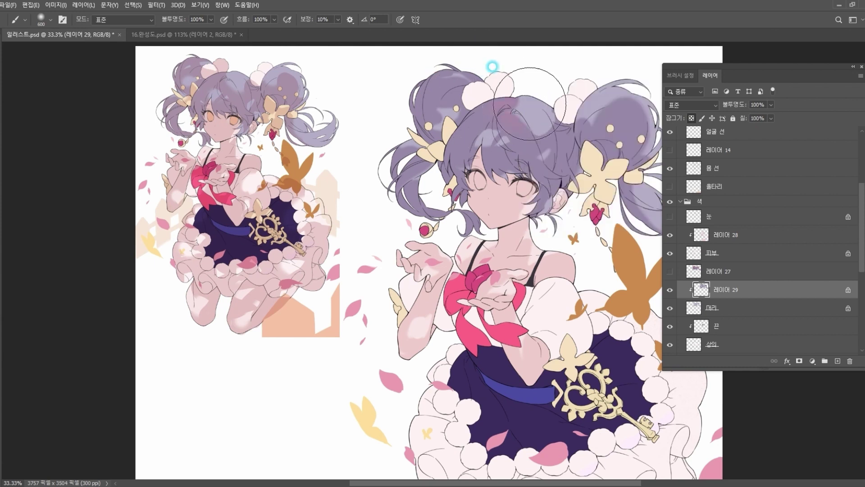
Step: Tint the shadows on the crown, tails and buns with soft pinkish purple, moving the layer list off the hair
mouse_move(529, 110)
left_mouse_down()
mouse_move(541, 110)
mouse_move(504, 107)
left_mouse_up()
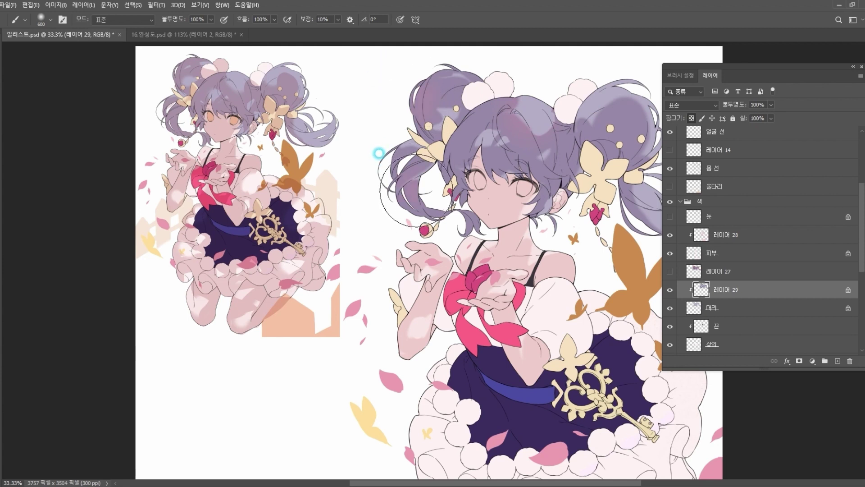
mouse_move(506, 210)
left_mouse_down()
mouse_move(486, 202)
mouse_move(475, 222)
left_mouse_up()
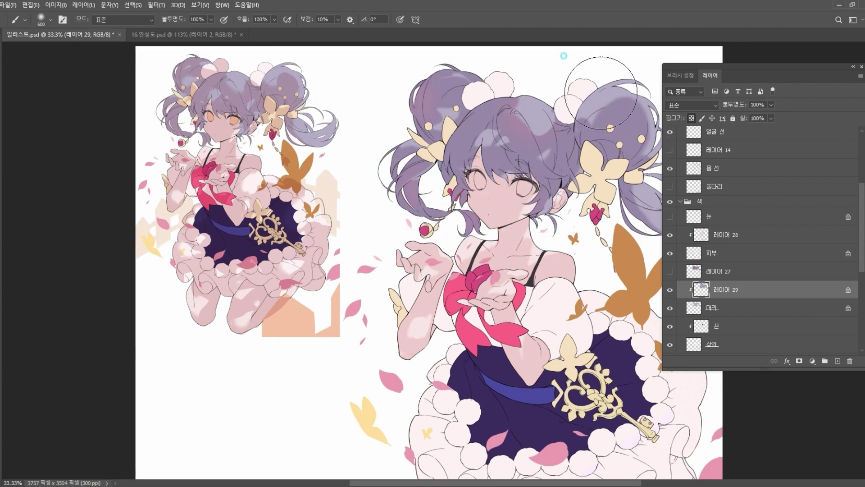
left_click_drag(745, 72, 785, 75)
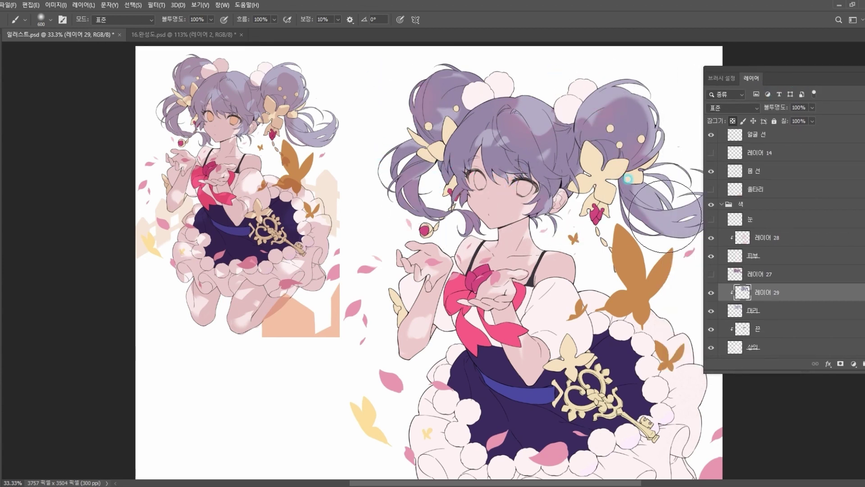
Step: Blend the pink tint into the bangs and buns with soft dabs of purples sampled from the surrounding hair
left_click(565, 154, "alt")
left_click(495, 153, "alt")
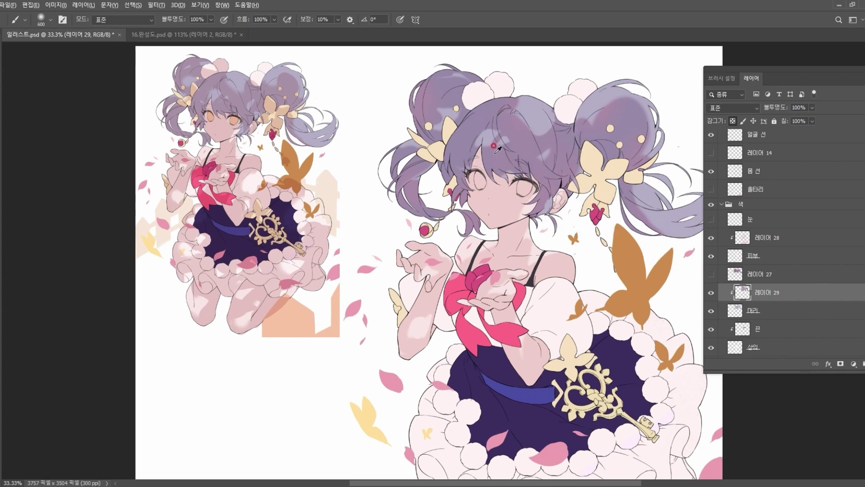
left_click(485, 116, "alt")
left_click(482, 117)
left_click(439, 110)
left_click(472, 124)
left_click(487, 133)
left_click(412, 173, "alt")
left_click(610, 135)
left_click(514, 176, "alt")
left_click(504, 143)
left_click(480, 122, "alt")
left_click(547, 180)
left_click(533, 119, "alt")
Step: Set the foreground colour to dusty pink b08998 and softly tint the top of the head and the hair near the ear
key("n")
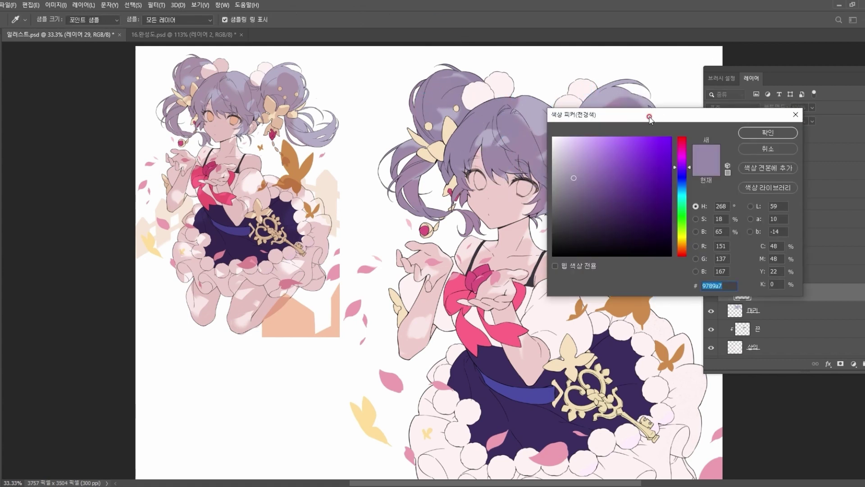
left_click_drag(682, 167, 680, 146)
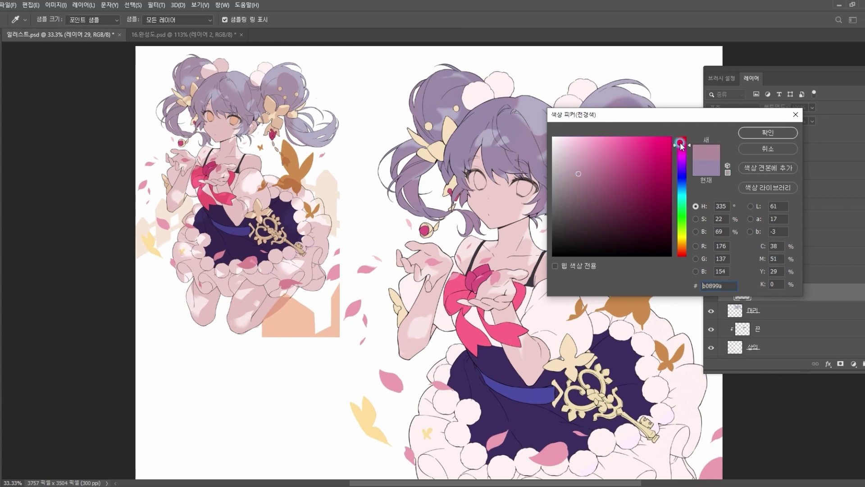
left_click(588, 188)
left_click(768, 132)
left_click_drag(533, 115, 575, 90)
left_click_drag(543, 180, 563, 162)
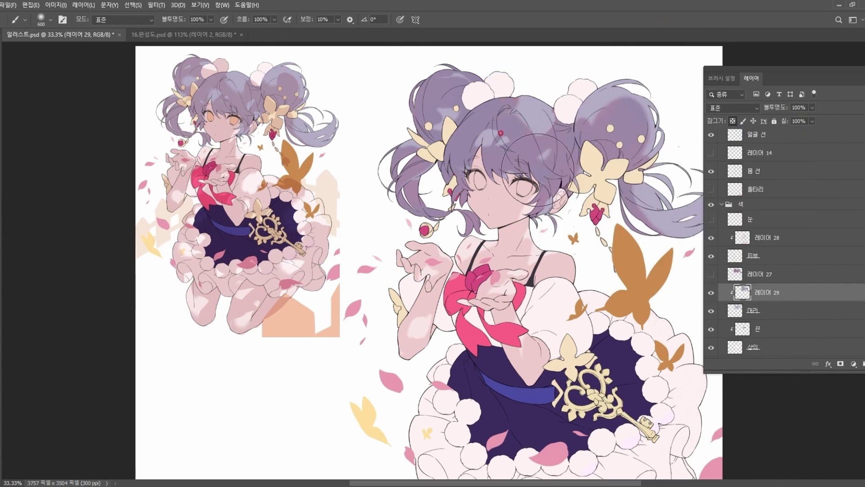
Step: Try tinting the crown with warmer rose tones of hue 350°, including daacb3, and undo the last tint
key("n")
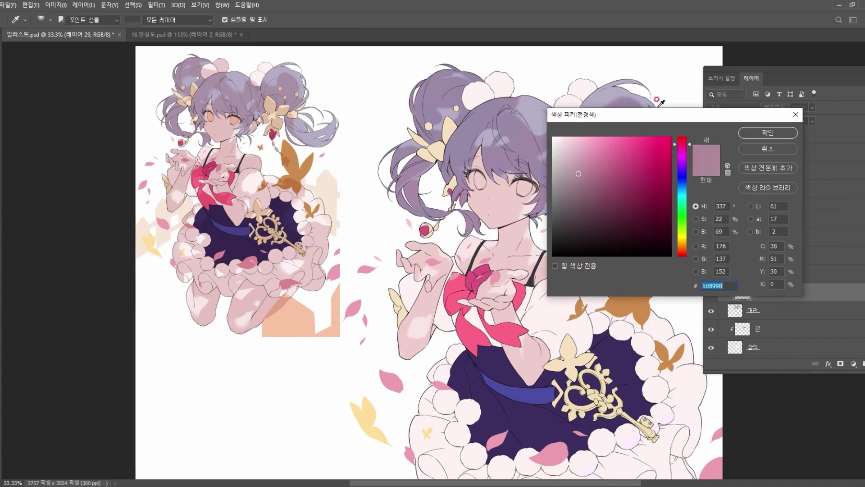
left_click(680, 140)
left_click(580, 166)
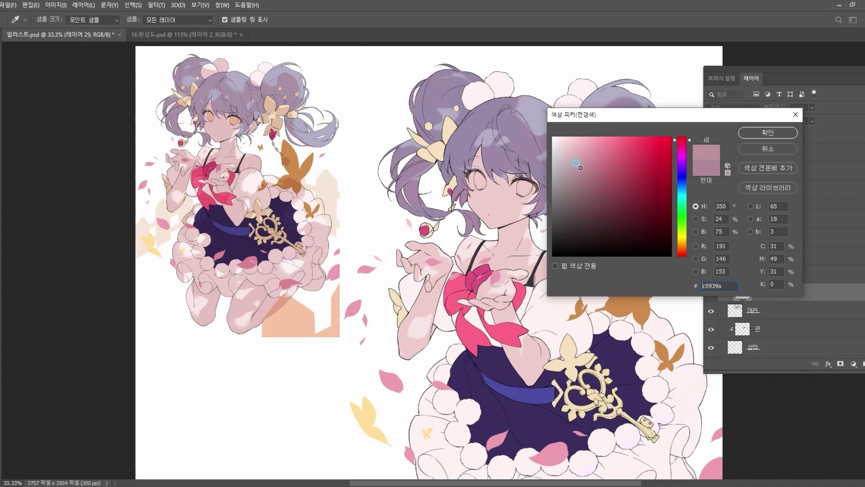
left_click(741, 132)
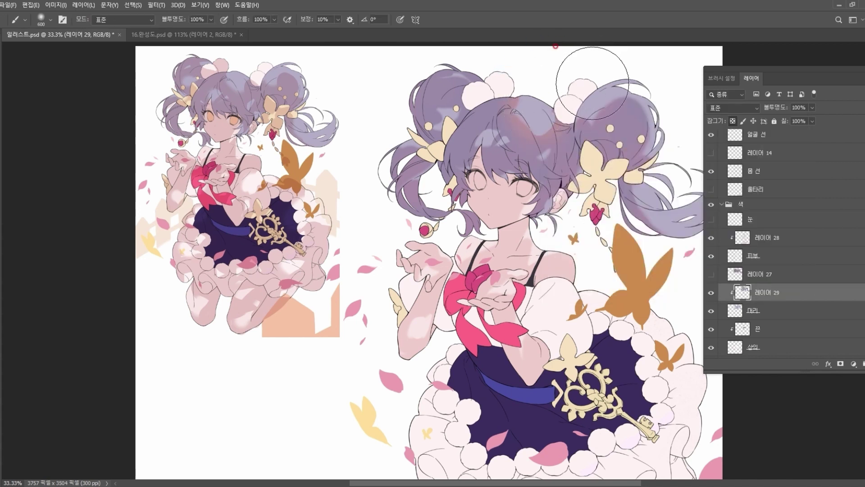
key("n")
left_click(575, 157)
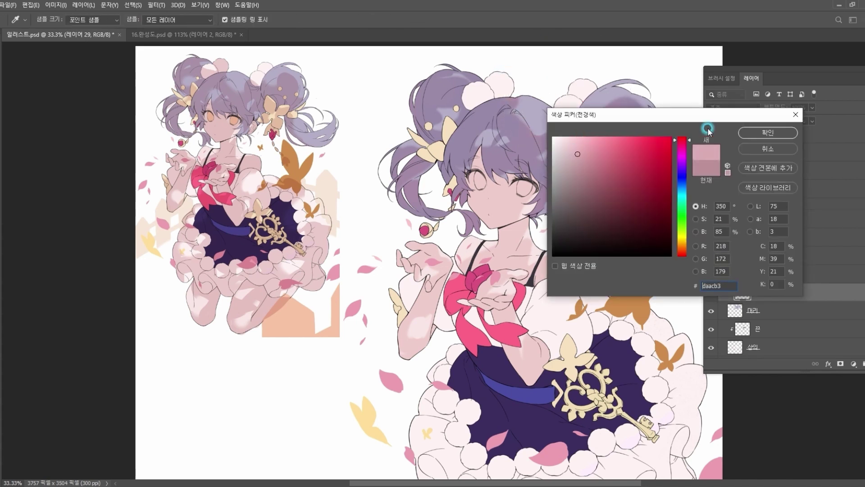
left_click(744, 133)
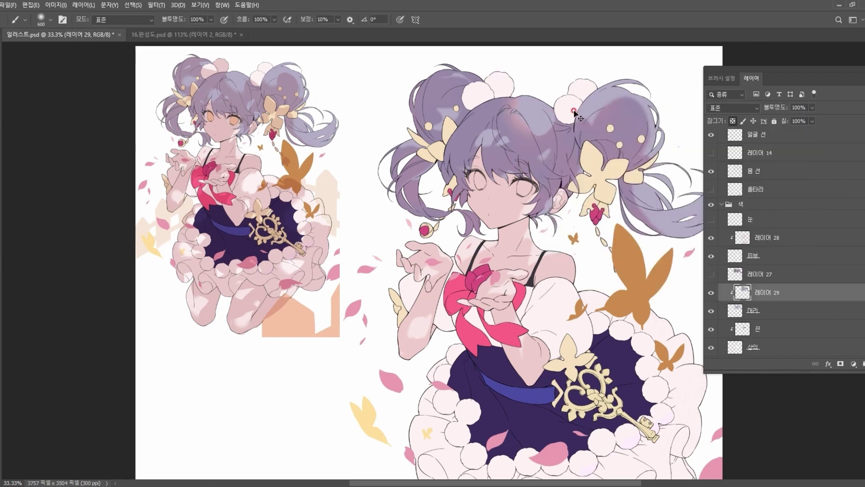
key("ctrl+z")
Step: Pick another light pink and softly tint the crown toward the large figure's right-hand bun
key("n")
left_click(682, 141)
left_click(581, 152)
left_click(765, 132)
left_click_drag(540, 102, 555, 107)
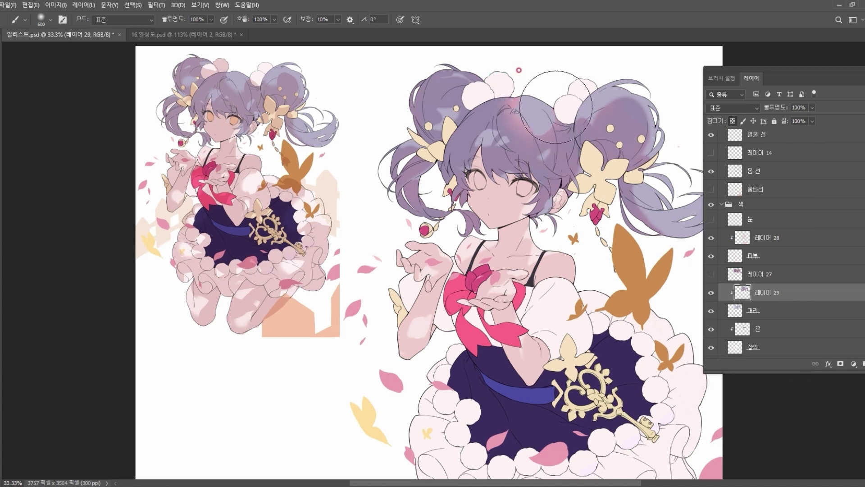
Step: Undo the last crown tint, sample the crown's purple and shift the foreground colour to a lighter dusty pink of hue 339°
key("ctrl+z")
key("n")
left_click(770, 147)
left_click(518, 104, "alt")
key("n")
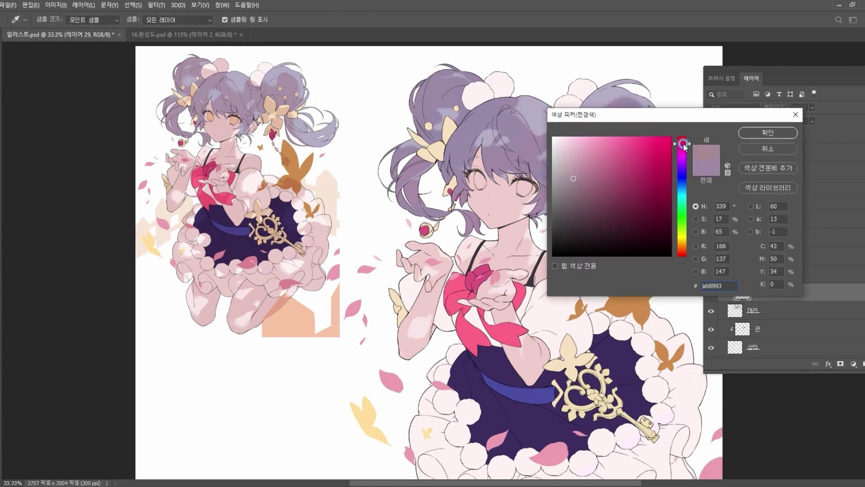
left_click(576, 170)
left_click(766, 132)
key("b")
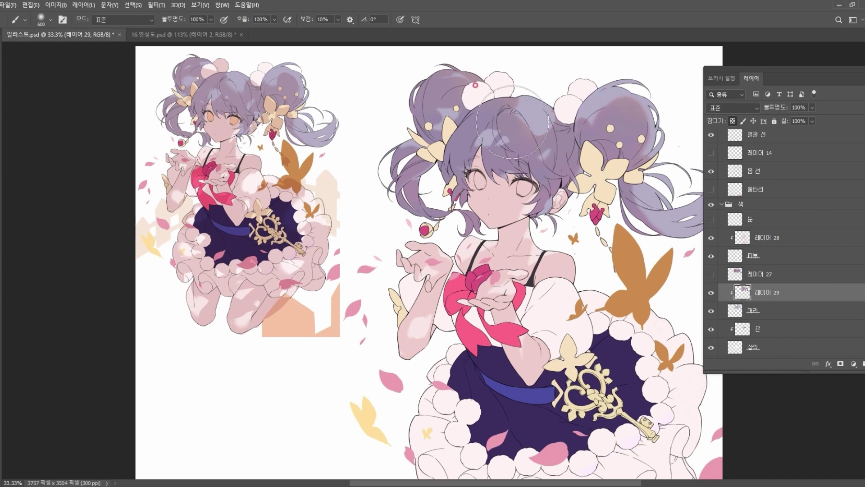
Step: Blend the lower part of the large figure's right-hand bun with purple sampled from the hair beside it
left_click(566, 135, "alt")
left_click_drag(663, 168, 653, 187)
left_click(512, 100, "alt")
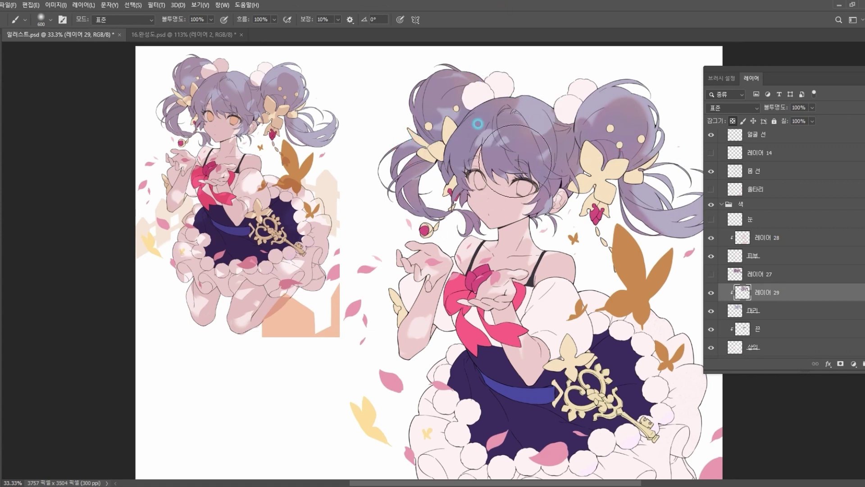
Step: Sample the purple of the bangs and shift the foreground colour to dusty pink a68998
key("n")
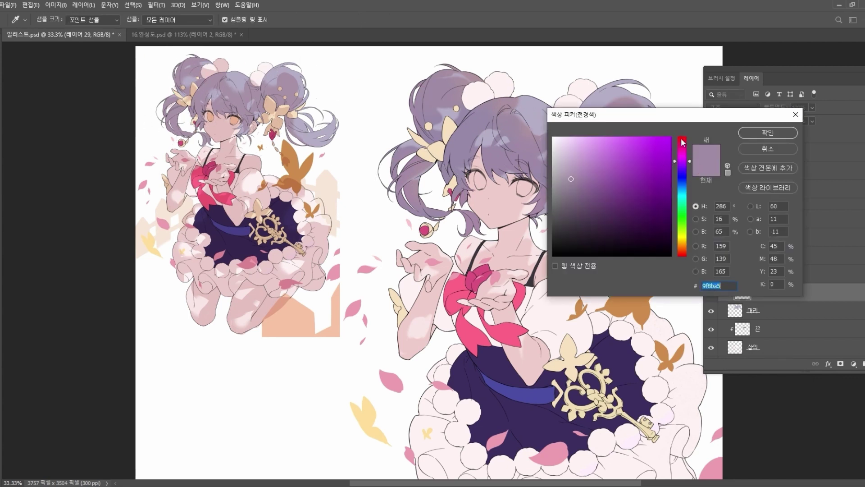
left_click(765, 147)
left_click(498, 144, "alt")
key("n")
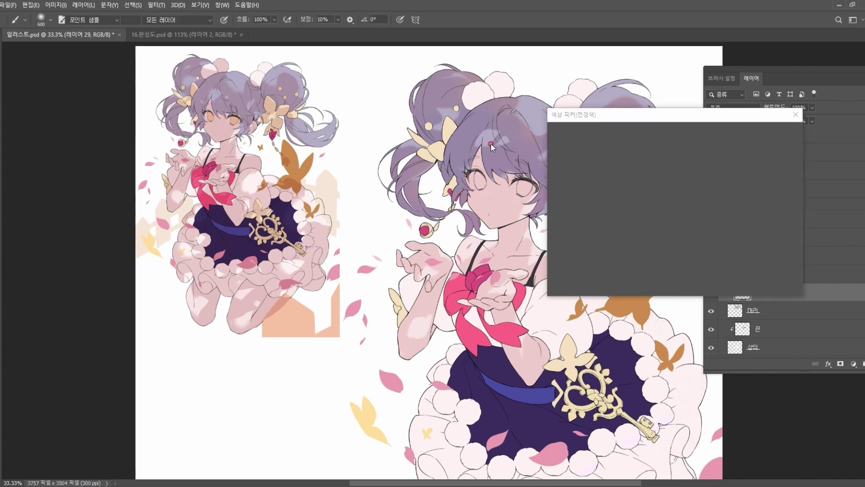
left_click_drag(671, 114, 668, 163)
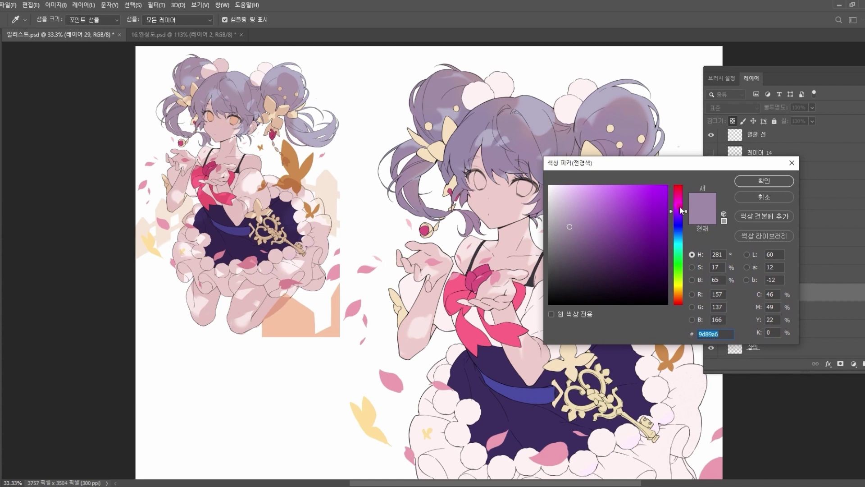
left_click(680, 200)
left_click_drag(681, 200, 680, 196)
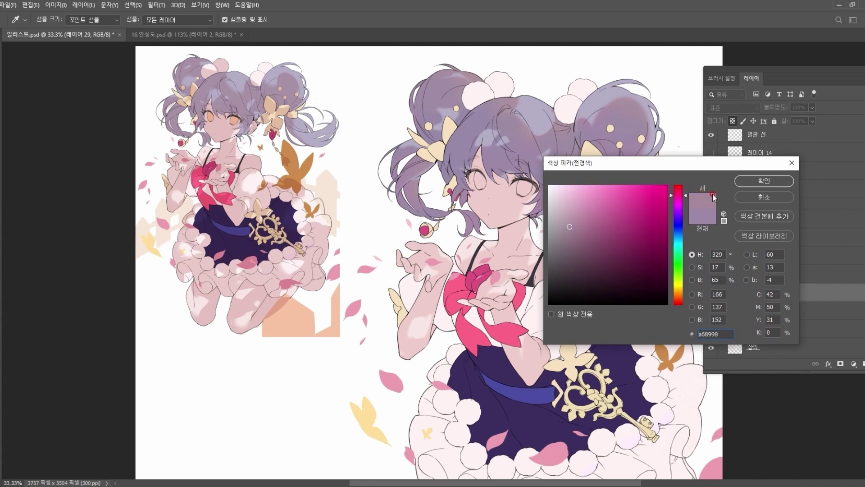
left_click(754, 180)
key("b")
key("n")
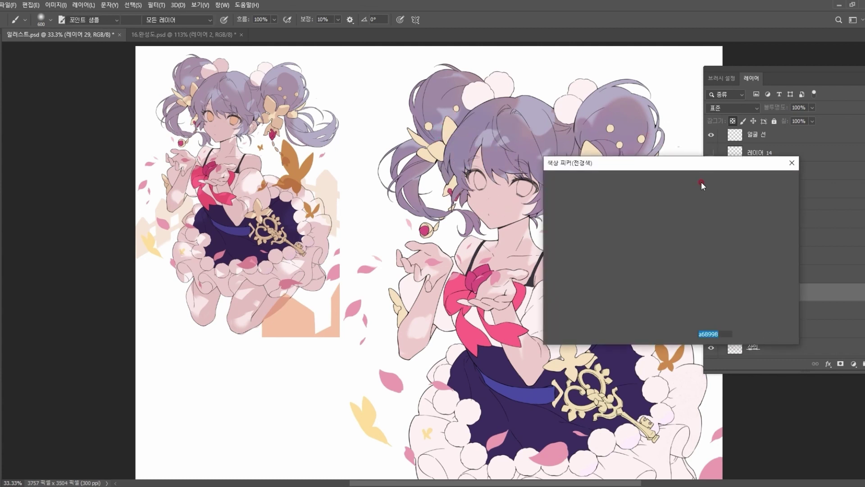
left_click(685, 196)
left_click(754, 180)
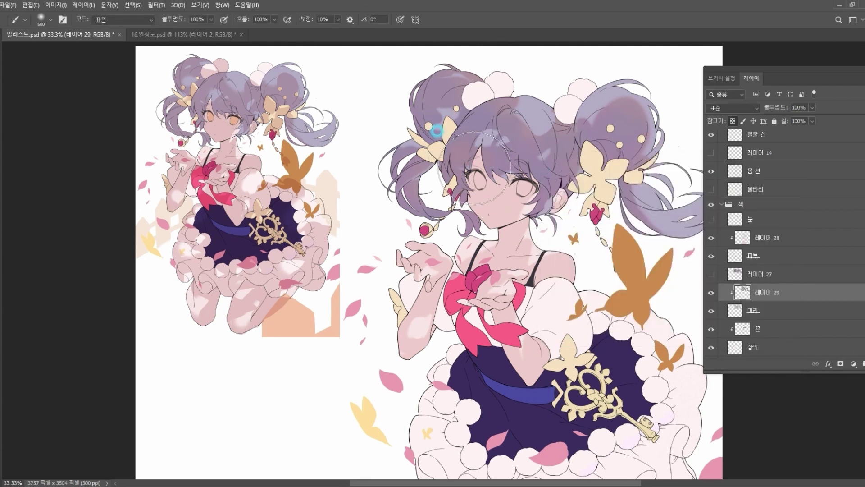
Step: Sample the purple of the large figure's left-hand bun and change the foreground colour to grey-blue 8a8fa6
left_click(481, 117, "alt")
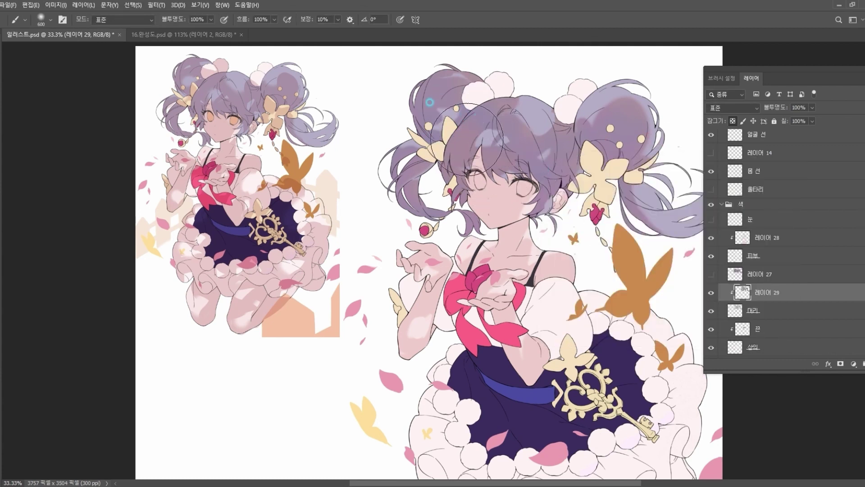
left_click(433, 103, "alt")
key("n")
left_click_drag(680, 213, 679, 229)
left_click(739, 182)
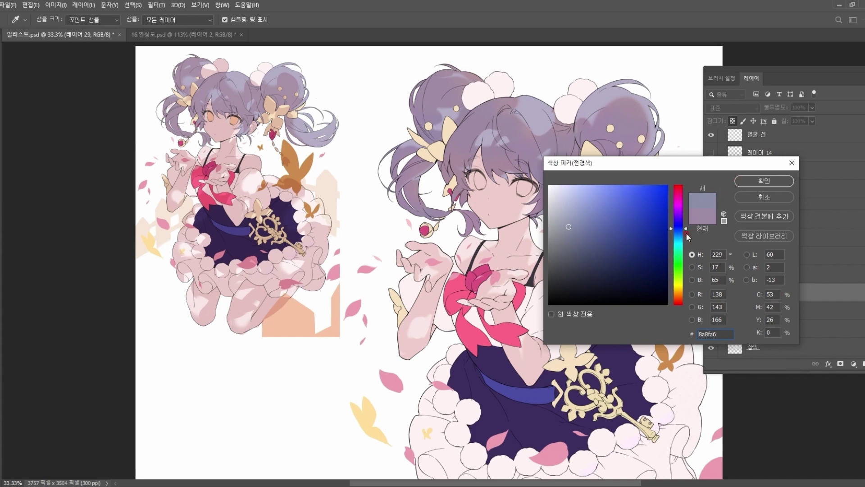
left_click(764, 183)
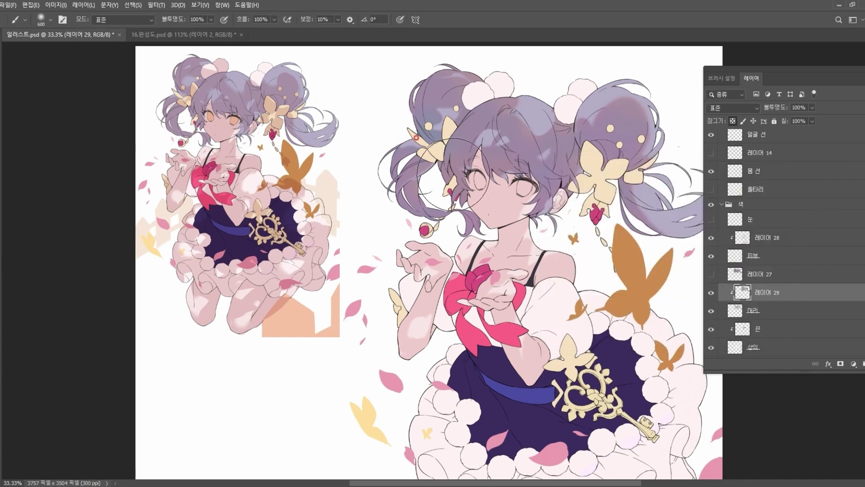
Step: Set the foreground colour to brighter blue 8994b5 and softly blend the hair around the left flower ornament and near the ear
key("n")
left_click_drag(680, 229, 683, 228)
left_click_drag(571, 218, 577, 220)
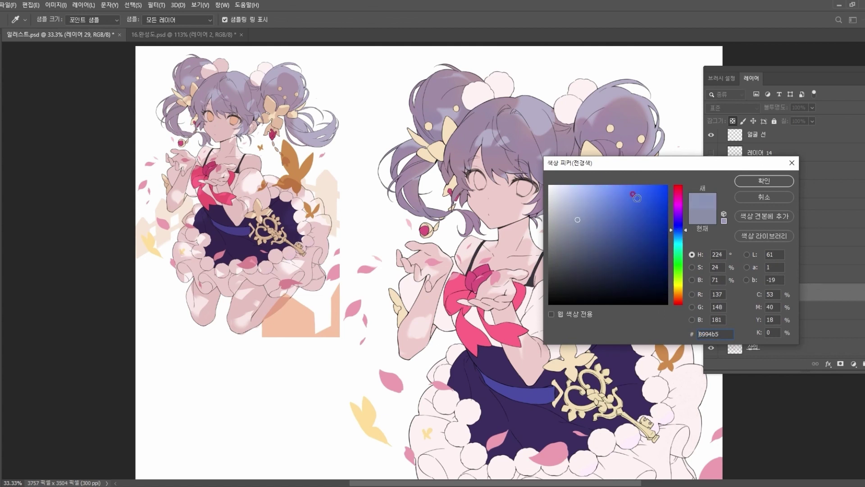
left_click(763, 181)
left_click(435, 134, "alt")
mouse_move(437, 134)
left_mouse_down()
mouse_move(440, 169)
mouse_move(453, 165)
left_mouse_up()
left_click(446, 171, "alt")
mouse_move(562, 202)
left_mouse_down()
mouse_move(541, 209)
mouse_move(550, 199)
left_mouse_up()
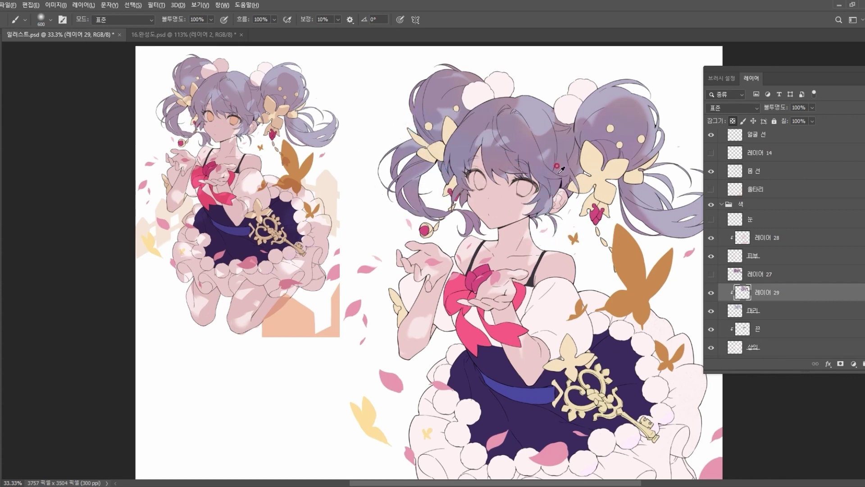
Step: Soften the tints across the bangs and side hair with broad strokes of purples sampled from the surrounding hair
left_click(472, 144, "alt")
left_click(467, 128, "alt")
mouse_move(467, 135)
left_mouse_down()
mouse_move(522, 177)
mouse_move(499, 181)
mouse_move(636, 197)
mouse_move(604, 173)
mouse_move(593, 212)
left_mouse_up()
left_click(452, 162, "alt")
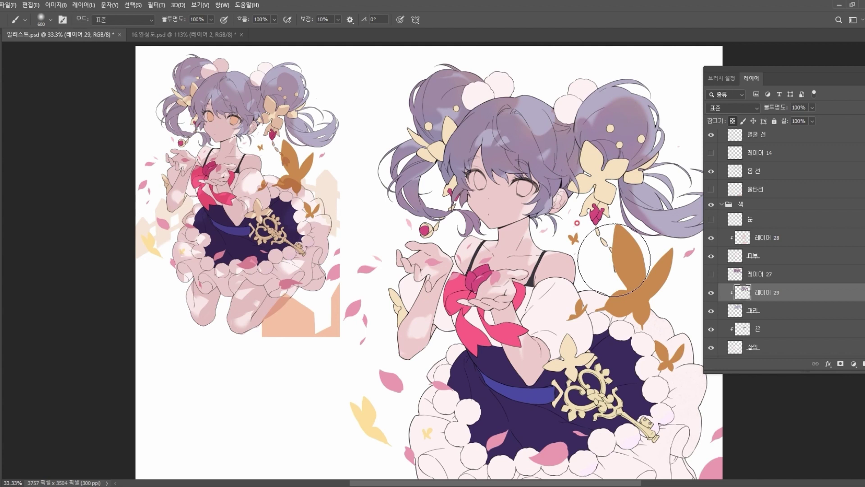
left_click(450, 116, "alt")
left_click(520, 126, "alt")
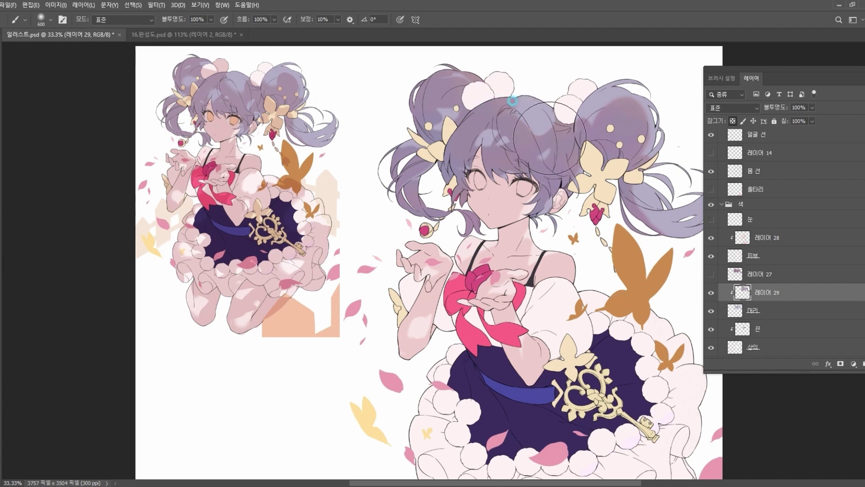
Step: Add a new empty layer above 레이어 29 and clip it to the hair layer
left_click(709, 145)
mouse_move(790, 77)
left_mouse_down()
mouse_move(757, 86)
mouse_move(766, 86)
left_mouse_up()
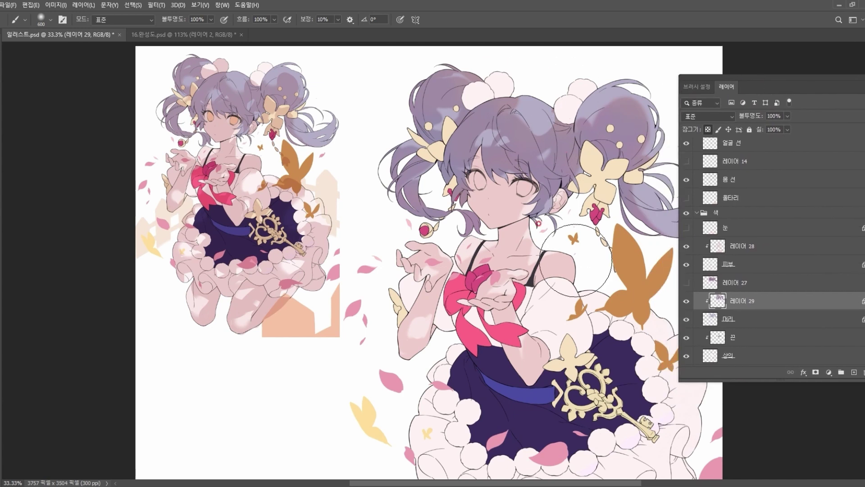
left_click(805, 111)
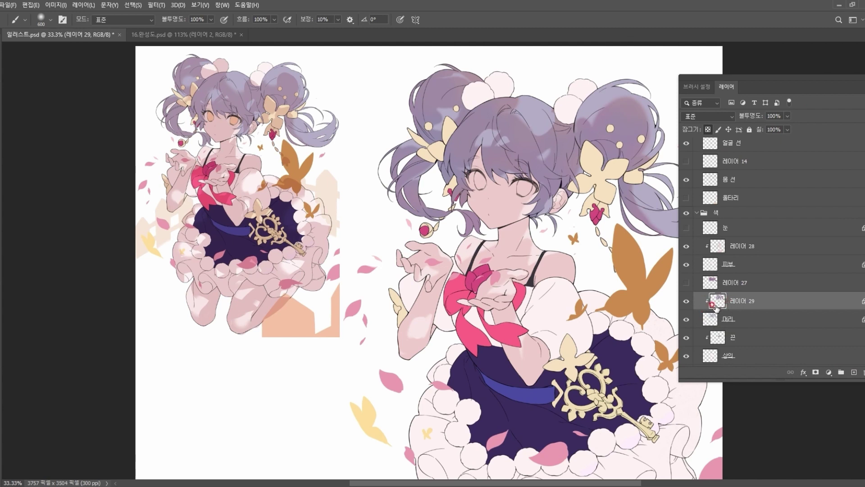
left_click(853, 372)
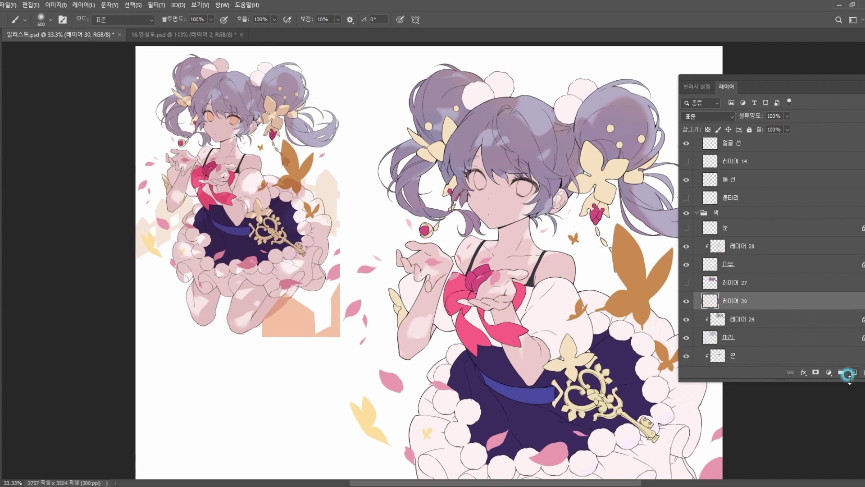
key("ctrl+z")
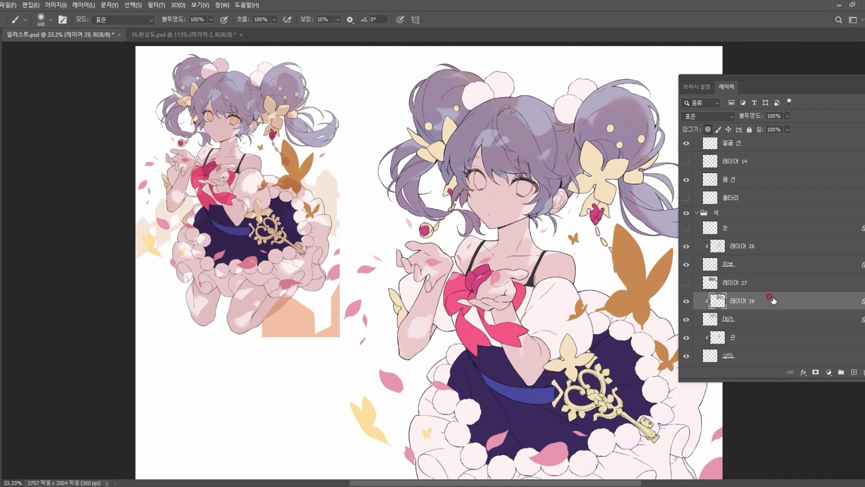
left_click(841, 372)
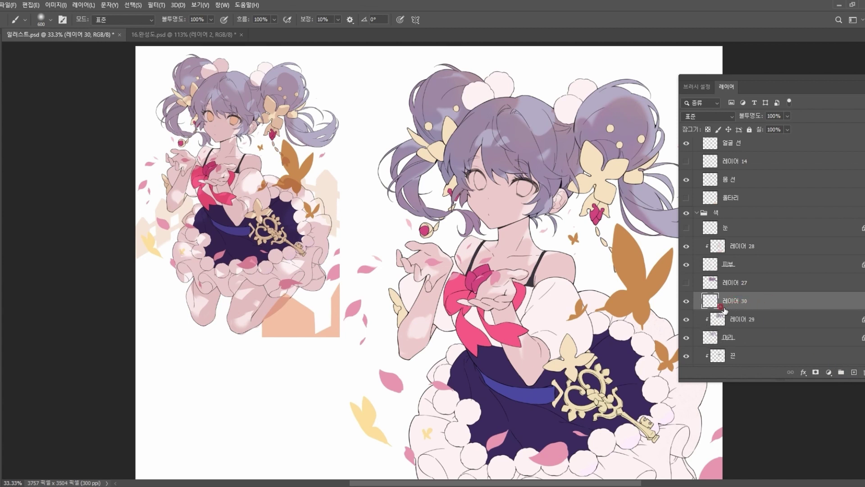
left_click(779, 269)
Step: Set up a hard round brush at 20 px and 100% hardness for close work on the large figure's hair
key("z")
left_click_drag(561, 219, 532, 188)
left_click_drag(439, 130, 499, 182)
left_click_drag(599, 282, 576, 263)
key("b")
right_click(532, 147)
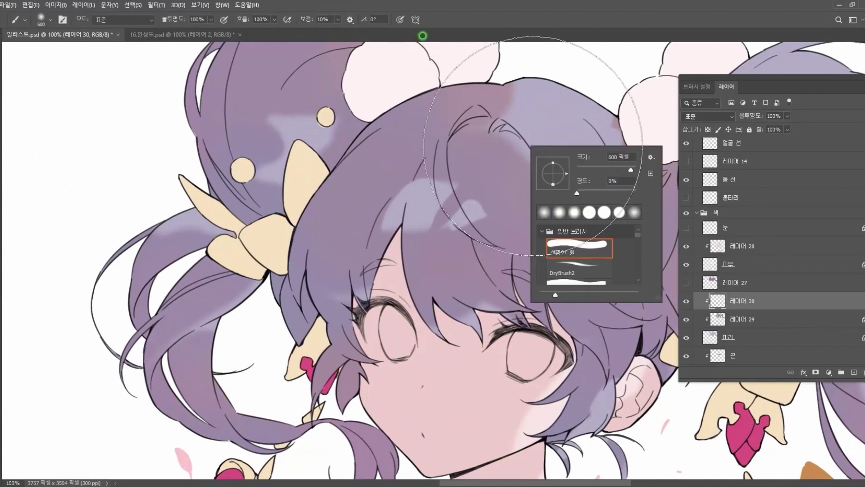
left_click_drag(587, 165, 585, 171)
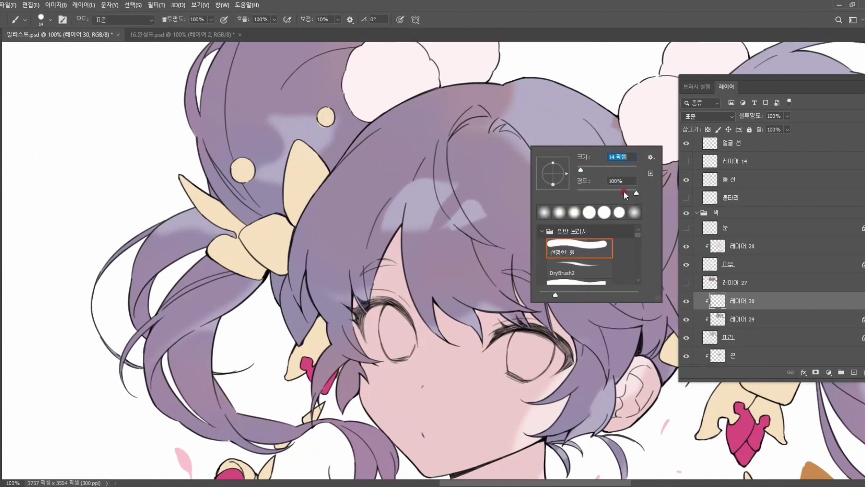
left_click_drag(554, 165, 555, 166)
left_click(530, 131)
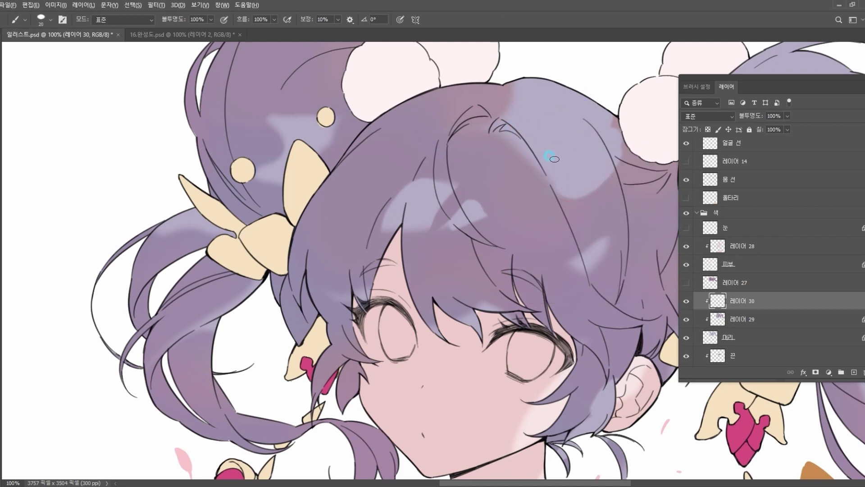
Step: Make pen pressure control both opacity and flow in the brush's transfer settings
left_click(697, 86)
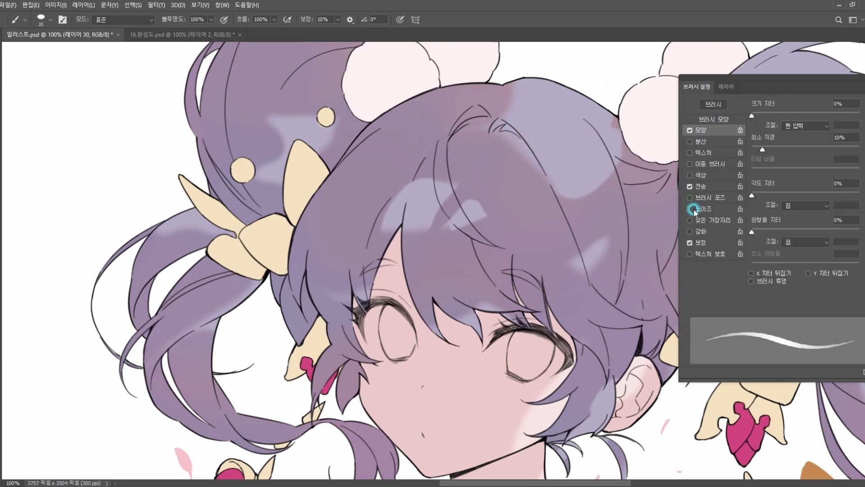
left_click(702, 186)
left_click(797, 126)
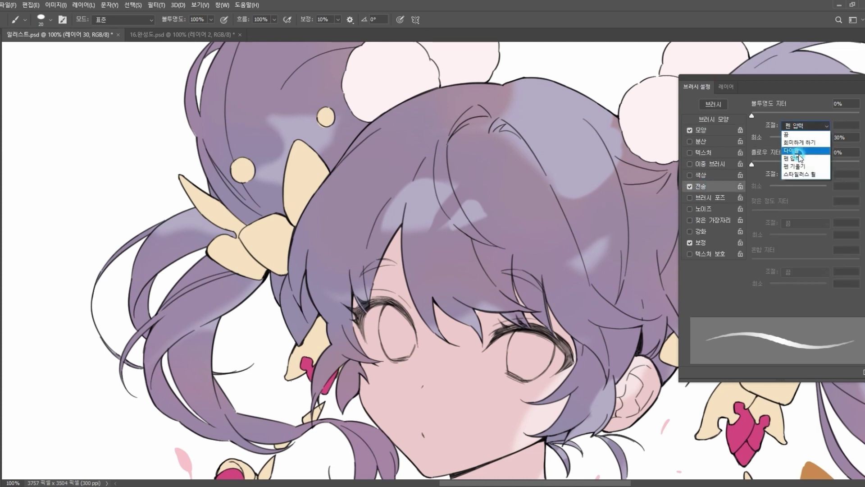
left_click(800, 159)
left_click(800, 139)
left_click(804, 174)
left_click(804, 195)
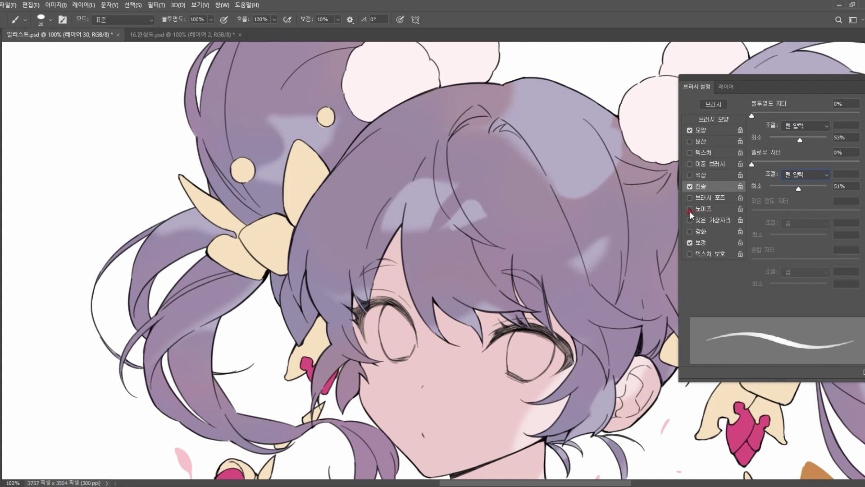
Step: Enable brush noise and set the pen-pressure minimums to 18% for opacity and 17% for flow
left_click(792, 161)
left_click_drag(785, 137, 784, 138)
left_click(797, 171)
left_click_drag(784, 138, 781, 139)
left_click(785, 154)
left_click(818, 140)
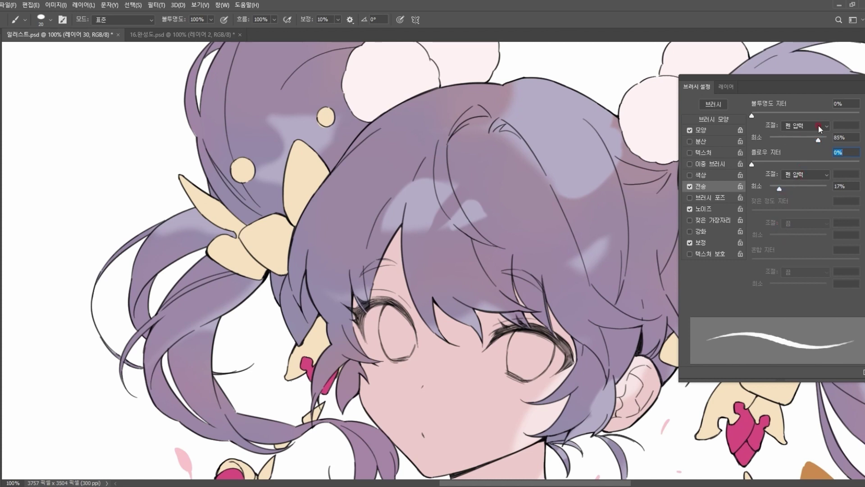
left_click_drag(809, 137, 780, 140)
Step: Enlarge the brush to 40 px, test it on the crown's light highlight and undo the test strokes
key("bracketright")
key("bracketright")
mouse_move(554, 123)
left_mouse_down()
mouse_move(551, 163)
mouse_move(574, 183)
left_mouse_up()
key("bracketright")
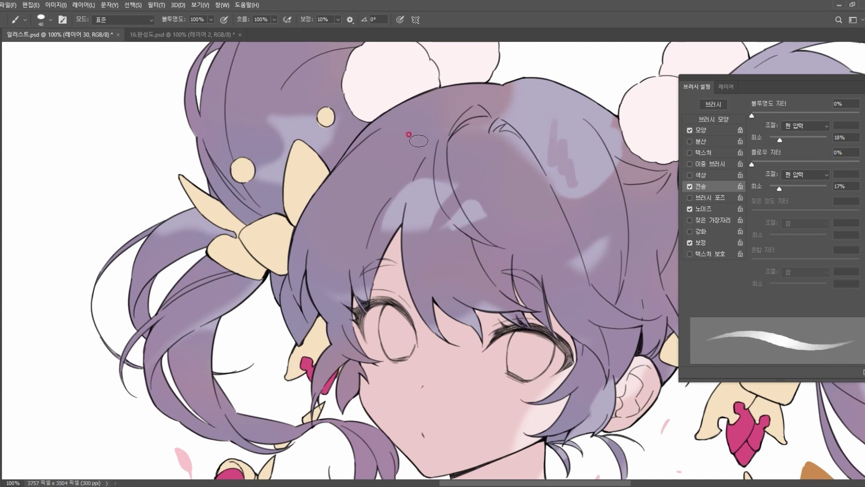
mouse_move(555, 138)
left_mouse_down()
mouse_move(584, 157)
mouse_move(588, 178)
left_mouse_up()
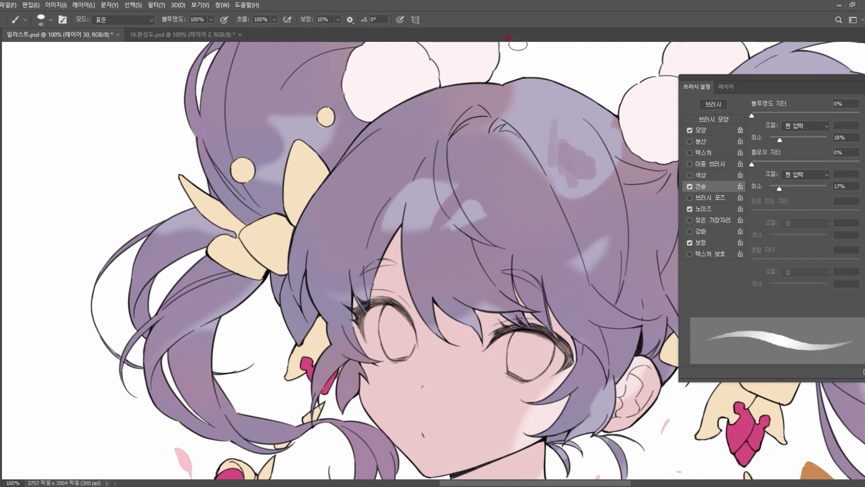
key("ctrl+z")
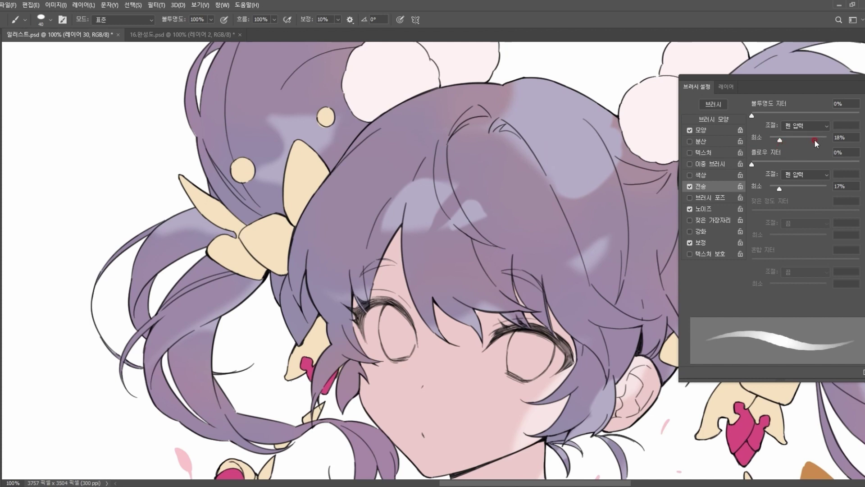
Step: Raise the brush's minimum opacity to 82%, try short strokes on the crown highlight and undo them
left_click(814, 140)
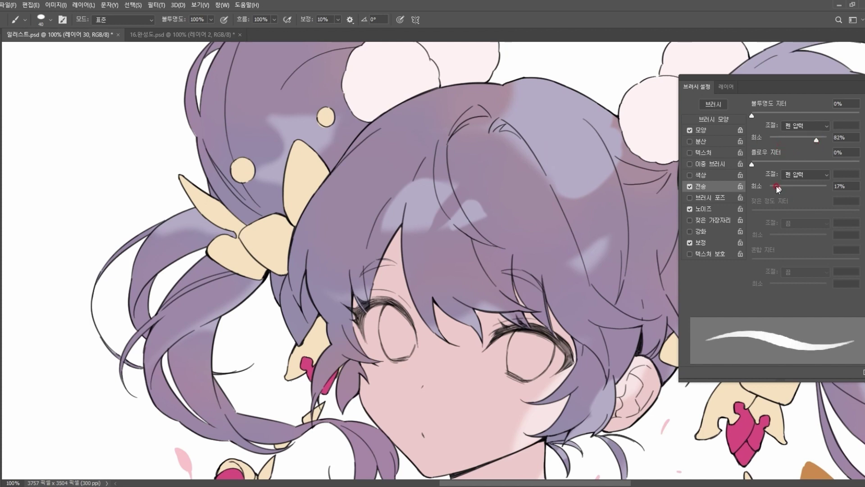
mouse_move(562, 119)
left_mouse_down()
mouse_move(591, 226)
mouse_move(573, 151)
left_mouse_up()
key("ctrl+z")
left_click_drag(550, 118, 546, 150)
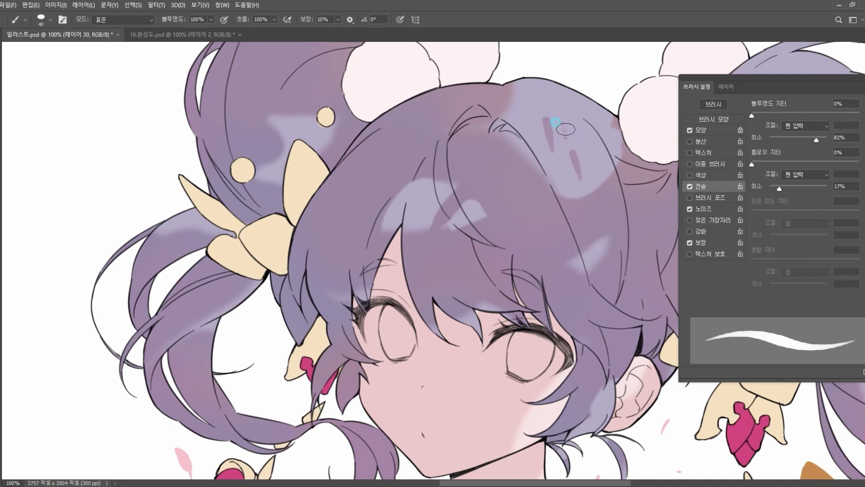
left_click(568, 136)
key("ctrl+z")
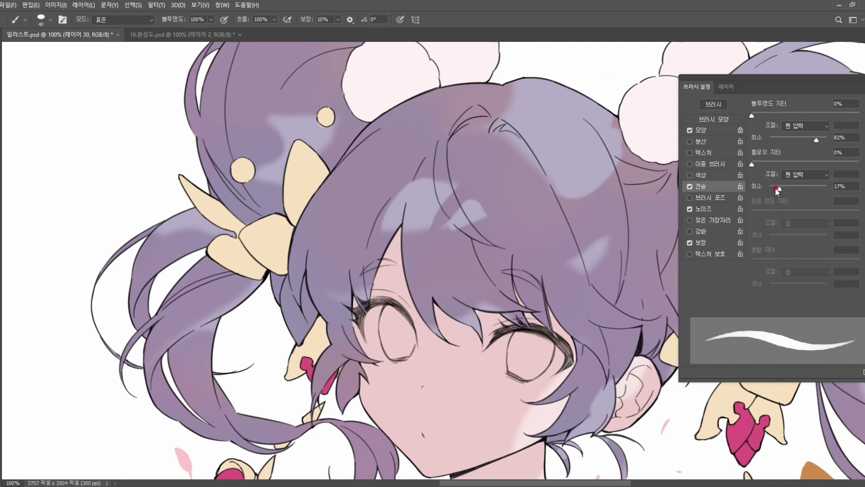
Step: Collapse the floating brush settings and layers group to compact form and open the layer list from it
left_click(861, 78)
left_click(710, 101)
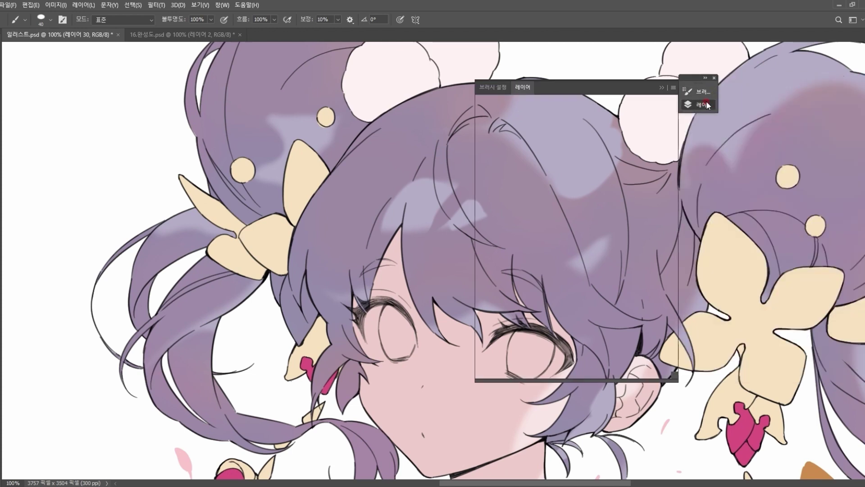
Step: Paint fine strand strokes along the parting and across the crown's light highlight
left_click(522, 120)
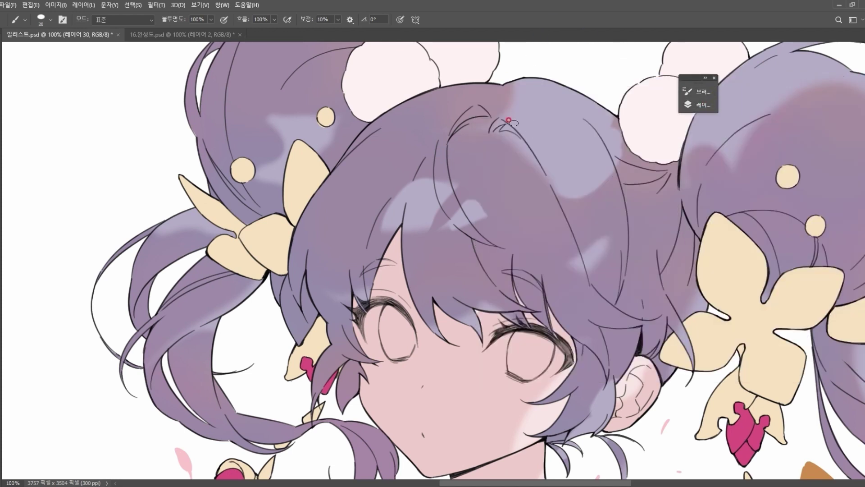
left_click_drag(502, 135, 546, 179)
key("]")
left_click_drag(497, 133, 544, 193)
left_click_drag(514, 114, 539, 130)
Step: Show the brush's shape dynamics in the floating brush settings, collapse them and reduce the brush to 25 px
left_click(713, 100)
left_click(700, 93)
mouse_move(632, 83)
left_mouse_down()
mouse_move(689, 83)
mouse_move(801, 60)
left_mouse_up()
left_click(674, 107)
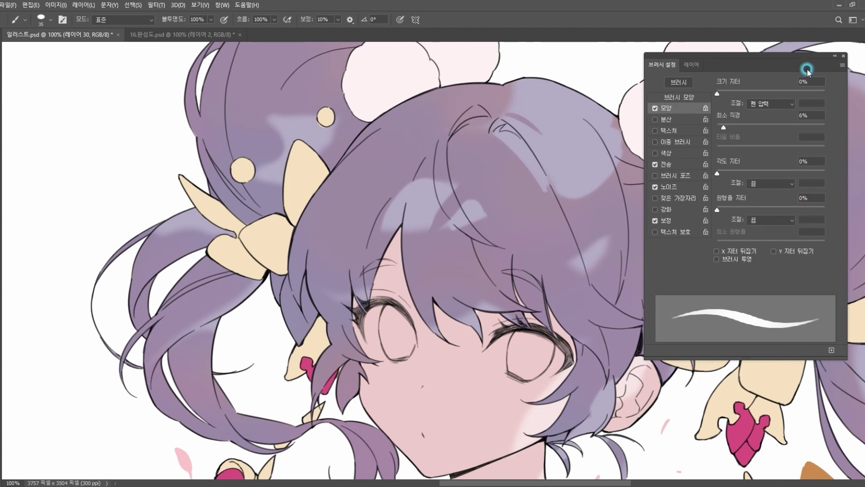
left_click(835, 55)
key("bracketleft")
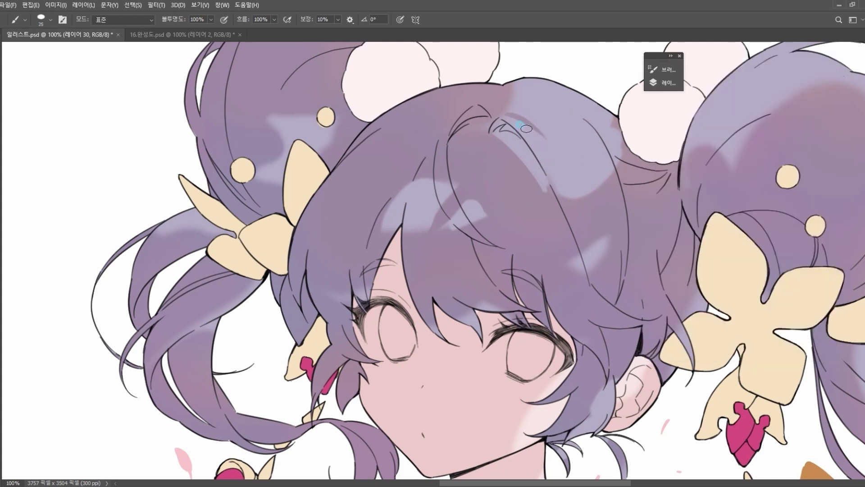
Step: Extend the crown highlight with thin strands, enlarge the brush to 50 px and sample nearby hair tones for light strokes beneath the parting
mouse_move(552, 179)
left_mouse_down()
mouse_move(543, 178)
mouse_move(584, 242)
left_mouse_up()
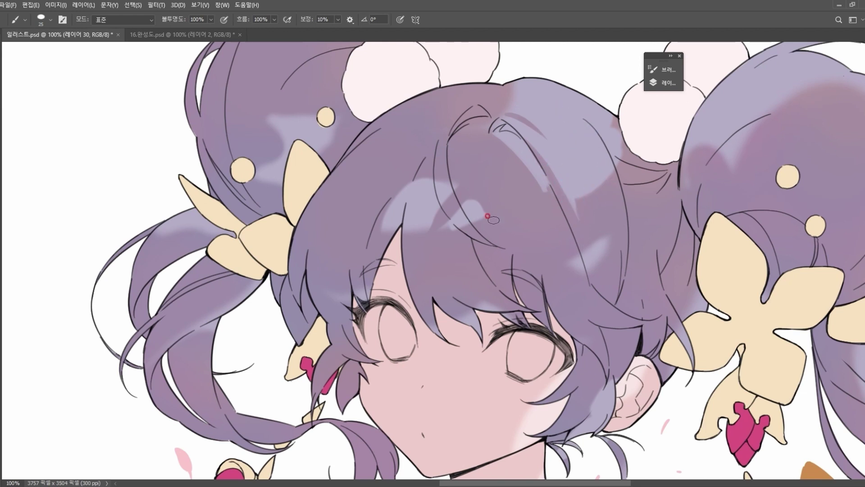
mouse_move(494, 141)
left_mouse_down()
mouse_move(482, 171)
mouse_move(497, 168)
mouse_move(453, 155)
mouse_move(450, 141)
mouse_move(481, 159)
mouse_move(484, 131)
mouse_move(489, 145)
mouse_move(478, 149)
mouse_move(482, 140)
mouse_move(495, 153)
mouse_move(492, 142)
mouse_move(510, 164)
mouse_move(501, 156)
mouse_move(471, 170)
mouse_move(454, 162)
mouse_move(497, 171)
mouse_move(469, 170)
left_mouse_up()
key("bracketright")
key("bracketright")
key("bracketright")
left_click(488, 162, "alt")
left_click(475, 169, "alt")
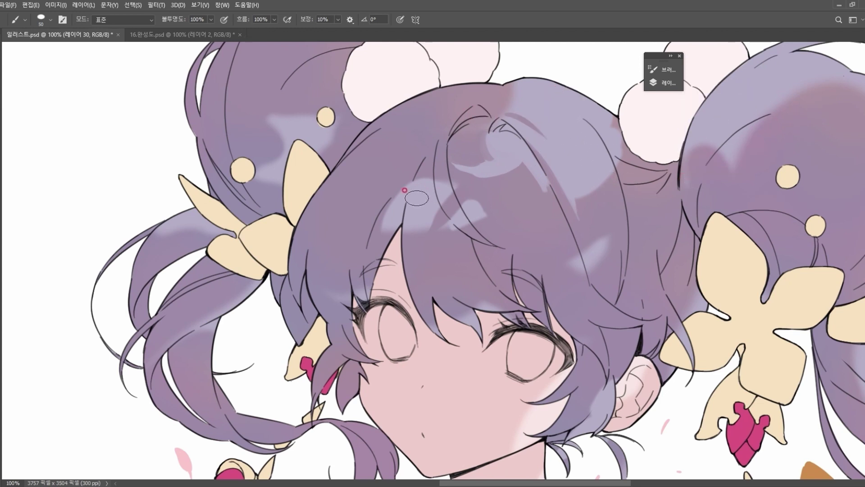
Step: Try covering the crown and fringe highlights with broad mid-purple strokes using a 250 px brush, and undo them
key("]")
key("]")
key("]")
key("]")
key("]")
key("]")
key("]")
key("]")
key("]")
mouse_move(400, 198)
left_mouse_down()
mouse_move(444, 156)
mouse_move(471, 157)
left_mouse_up()
key("]")
mouse_move(495, 117)
left_mouse_down()
mouse_move(568, 106)
mouse_move(579, 175)
mouse_move(591, 184)
left_mouse_up()
left_click(594, 196, "alt")
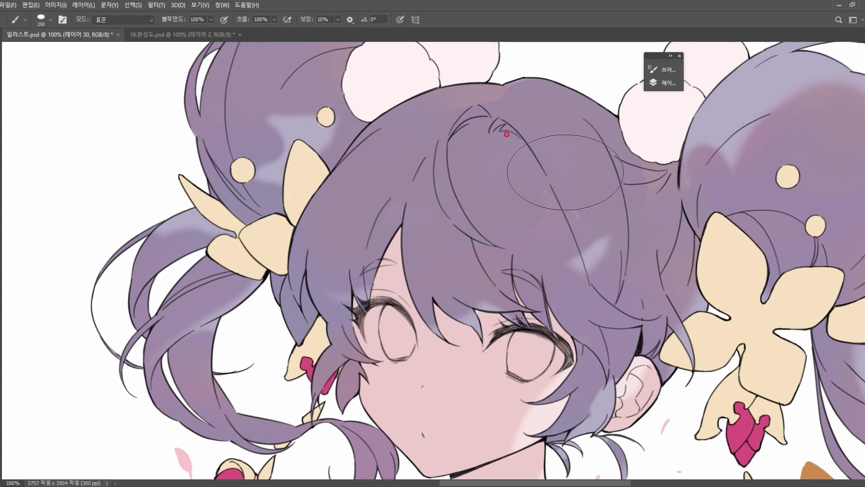
key("ctrl+z")
Step: Reduce the brush to 60 px for detail work on the crown highlight
key("bracketleft")
key("bracketleft")
key("bracketleft")
key("bracketleft")
key("bracketleft")
key("bracketleft")
key("bracketleft")
key("bracketleft")
key("bracketleft")
key("bracketleft")
key("bracketleft")
key("bracketleft")
key("bracketleft")
key("bracketleft")
key("bracketleft")
key("bracketleft")
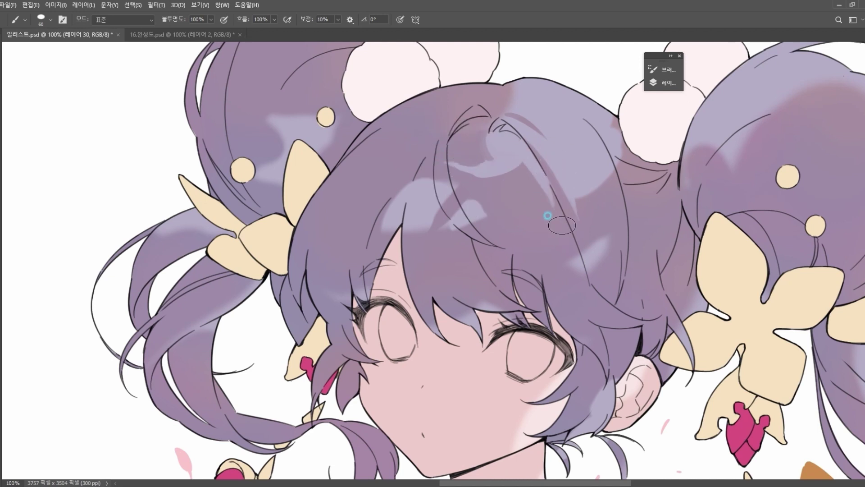
Step: Reopen the floating brush settings and set the transfer's pen-pressure minimum opacity to 74%
left_click(659, 82)
left_click(661, 69)
left_click_drag(609, 67, 789, 71)
left_click(669, 172)
left_click(759, 122)
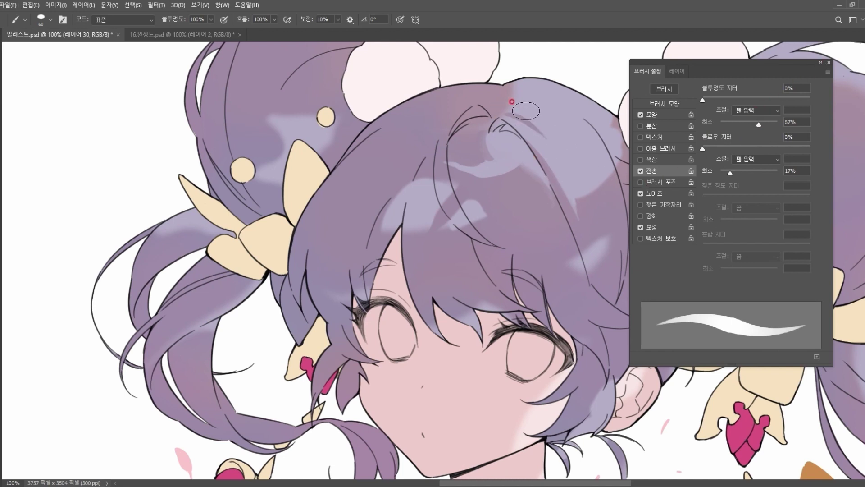
left_click_drag(768, 124, 770, 125)
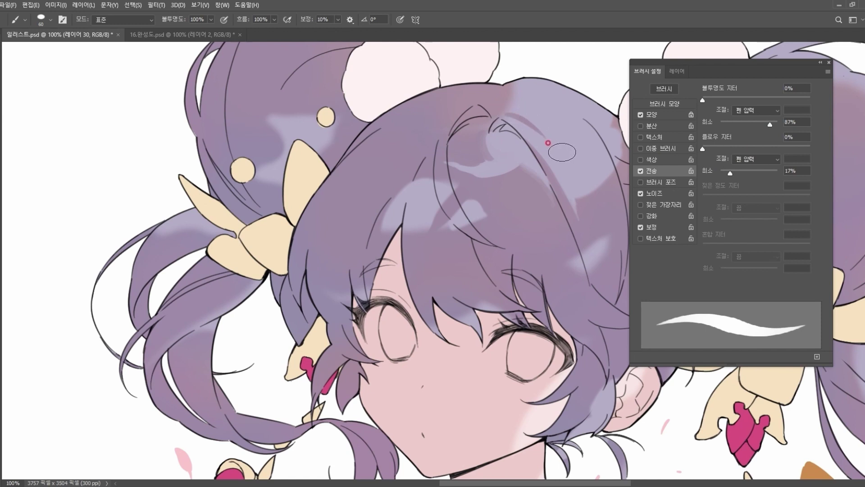
left_click(763, 124)
Step: Reduce the brush to 30 px for the crown strands and collapse the floating brush settings
key("bracketleft")
key("bracketleft")
key("bracketleft")
key("bracketleft")
key("bracketleft")
left_click(820, 62)
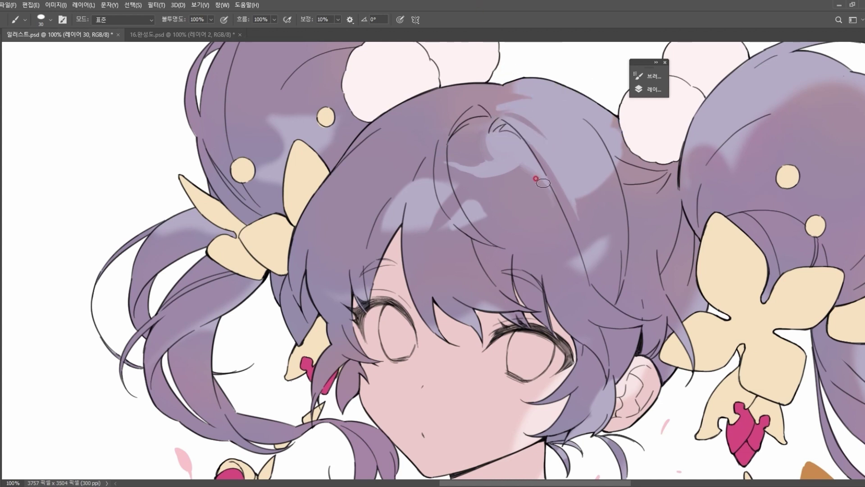
Step: Place the expanded brush settings over the smaller reference figure and set the brush's pen-pressure minimum opacity to 48%
key("z")
right_click(435, 189)
left_click(459, 240)
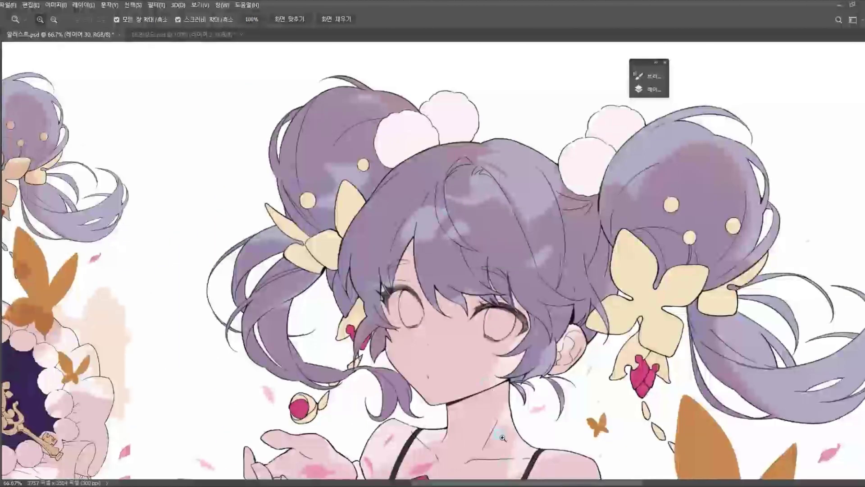
left_click_drag(508, 482, 469, 482)
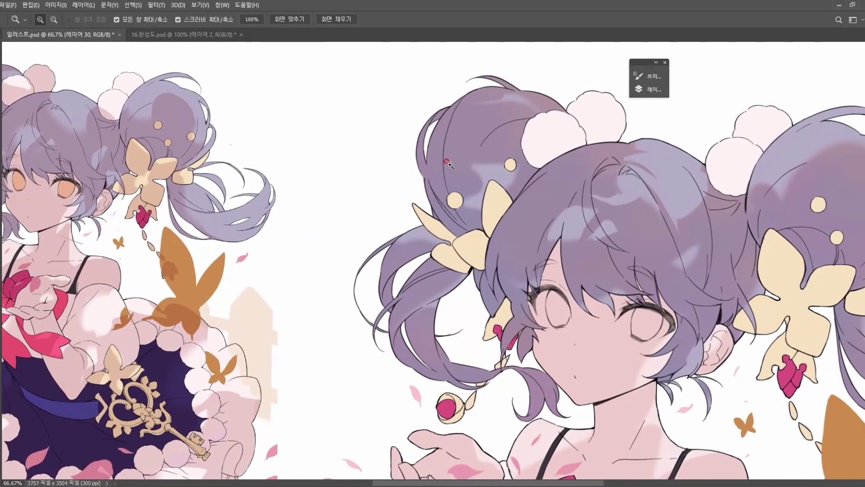
key("l")
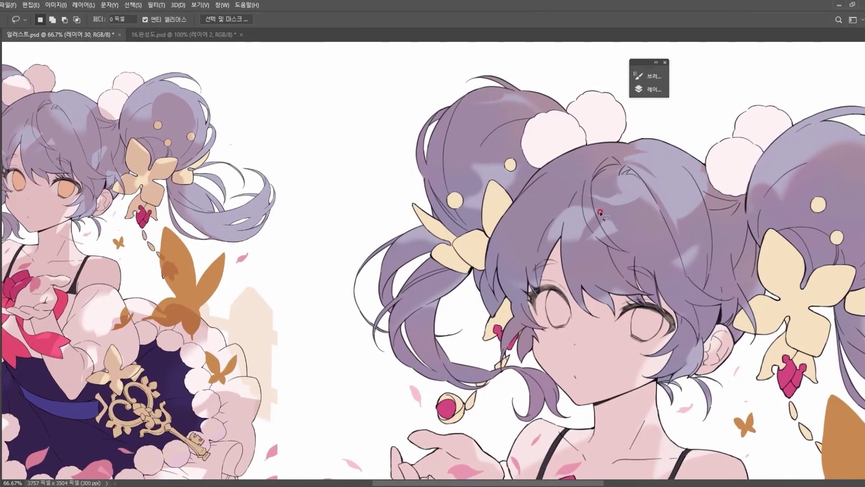
key("b")
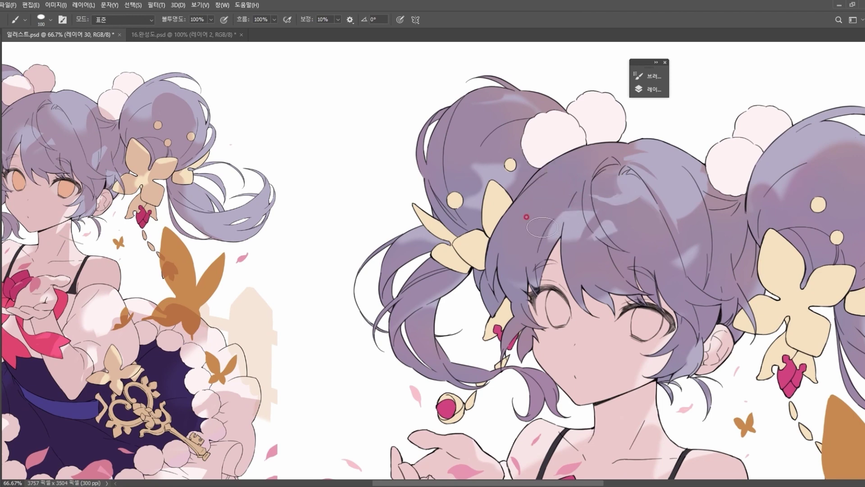
left_click(646, 89)
left_click_drag(602, 72, 295, 127)
left_click(140, 128)
left_click(157, 224)
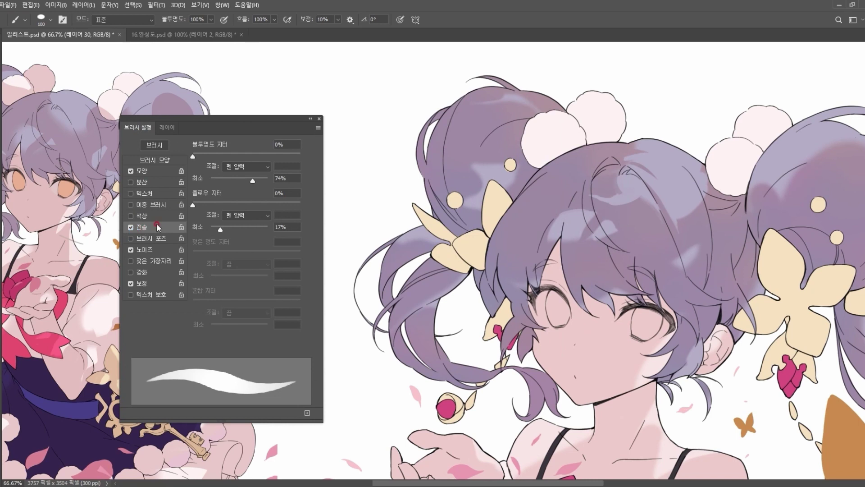
left_click(238, 179)
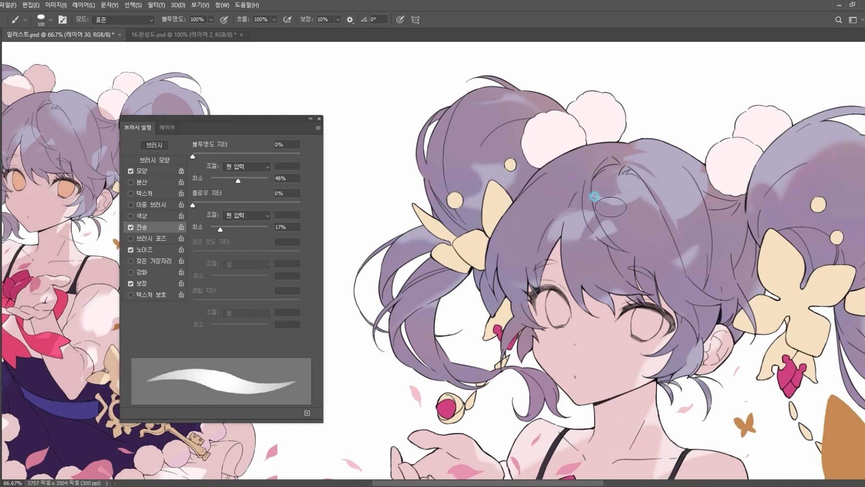
Step: Sample hair tones from the fringe and retouch the small highlight on the side lock above the eye
left_click(560, 229, "alt")
left_click(540, 239, "alt")
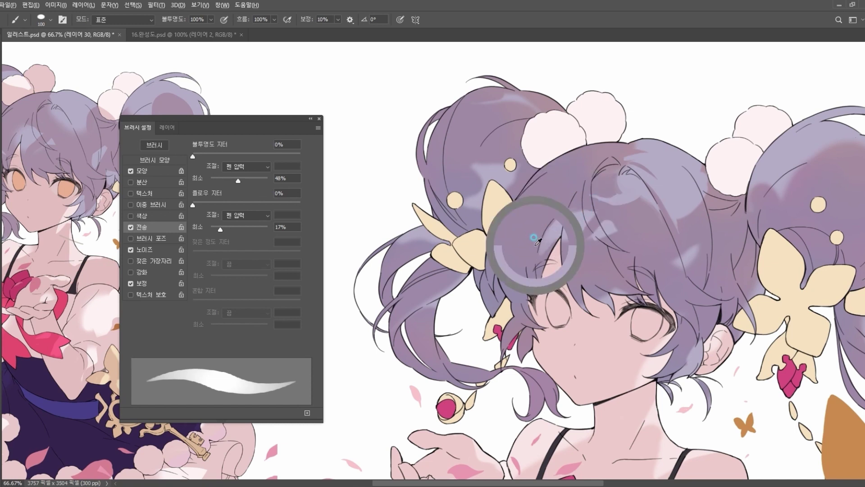
left_click(551, 238, "alt")
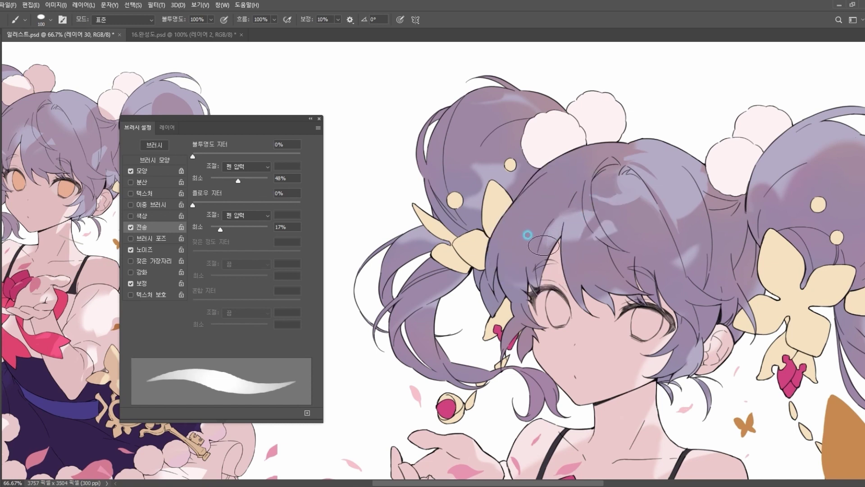
left_click(684, 262, "alt")
mouse_move(679, 259)
left_mouse_down()
mouse_move(686, 266)
mouse_move(691, 248)
mouse_move(687, 270)
left_mouse_up()
Step: Set the brush size to 45 px and dab colour on the strand below the crown parting
right_click(725, 143)
left_click_drag(808, 174, 803, 174)
left_click(678, 238)
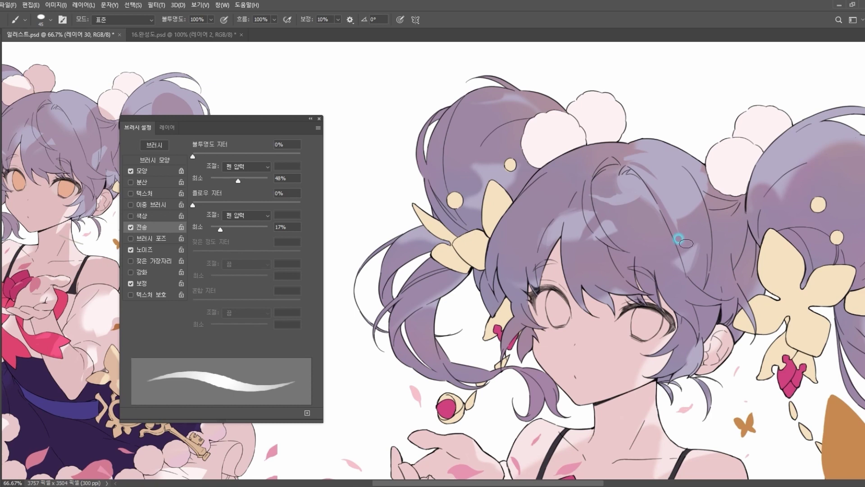
Step: Sample the fringe's purple and set the foreground colour to #866d92
left_click(602, 291, "alt")
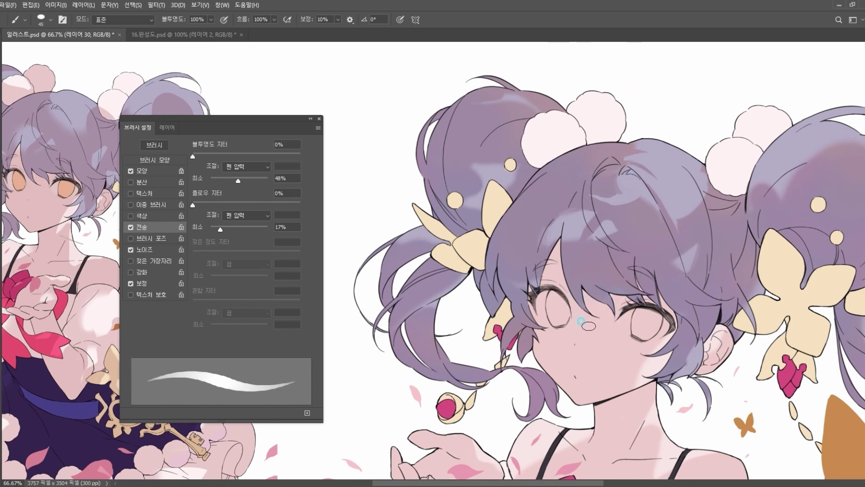
key("n")
left_click_drag(615, 165, 684, 132)
left_click(645, 210)
left_click_drag(748, 180, 744, 182)
left_click(645, 206)
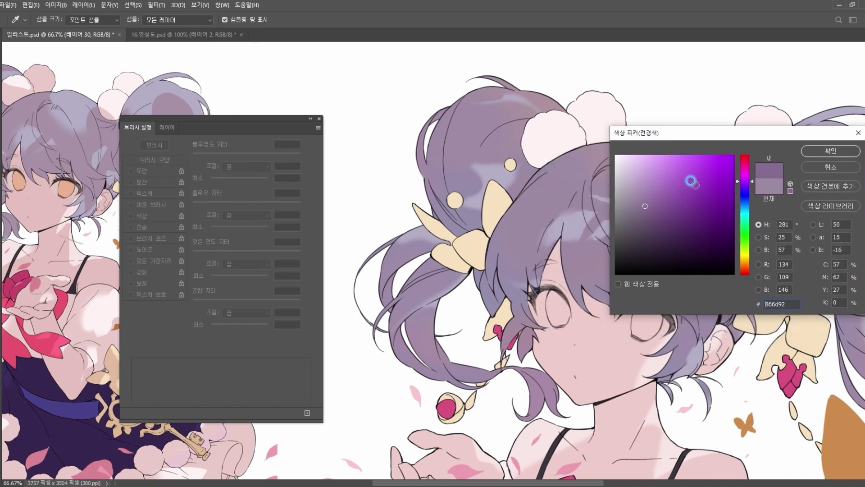
left_click(826, 150)
Step: Using a 30 px brush with 76% minimum opacity, paint shadow strands on the side hair beside the flower ornament
key("bracketleft")
key("bracketleft")
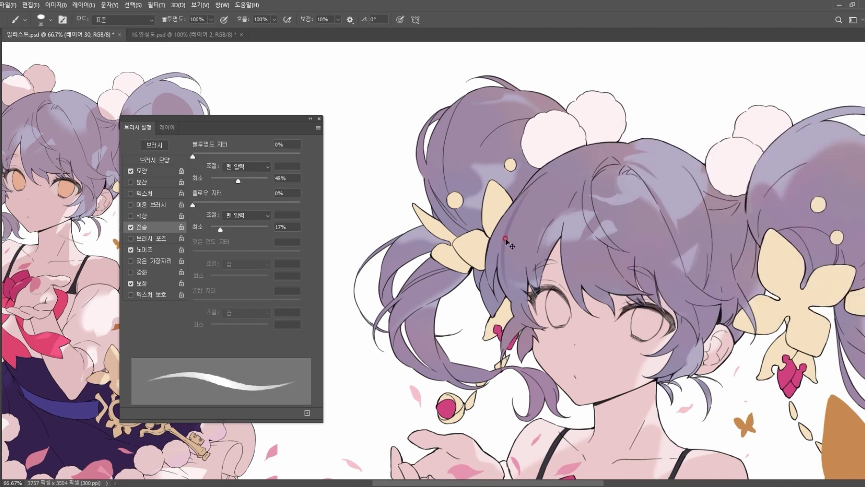
mouse_move(506, 236)
left_mouse_down()
mouse_move(508, 303)
mouse_move(502, 270)
left_mouse_up()
left_click_drag(266, 186, 254, 181)
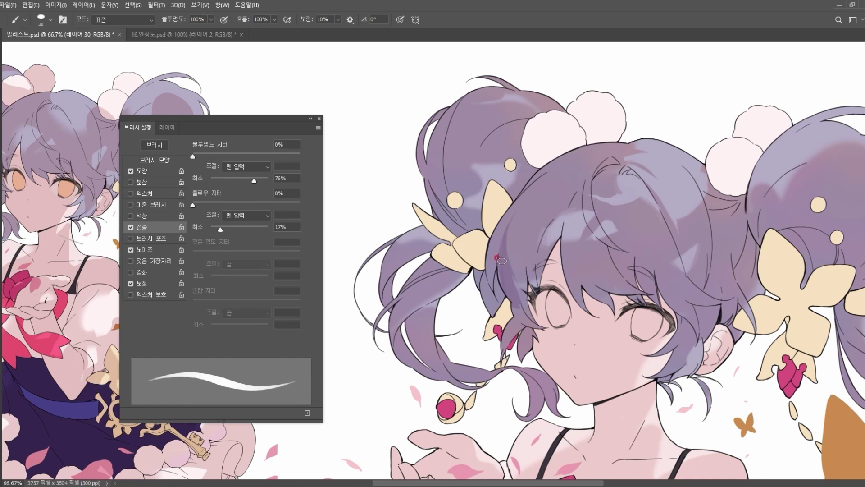
mouse_move(521, 292)
left_mouse_down()
mouse_move(518, 320)
mouse_move(535, 326)
mouse_move(522, 308)
left_mouse_up()
left_click_drag(517, 262, 523, 283)
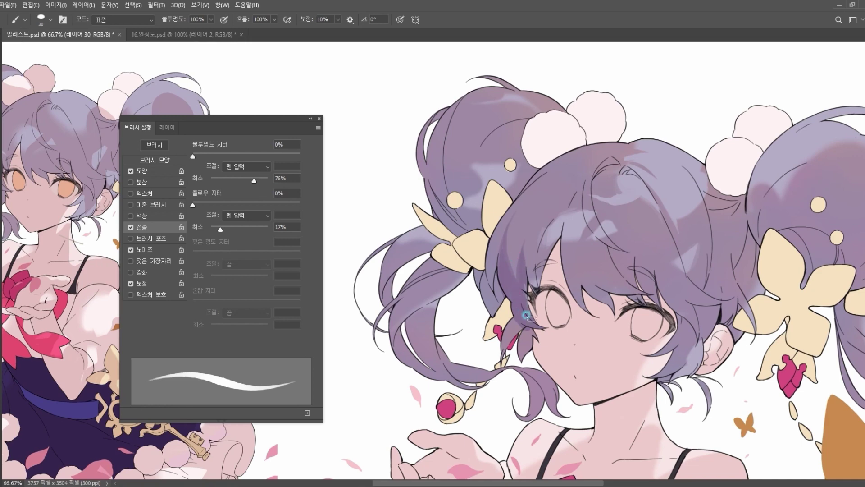
Step: Shade the outer edge of the head hair beside the flower ornament with repeated long strokes and enlarge the brush to 50 px
key("r")
left_click_drag(456, 365, 498, 343)
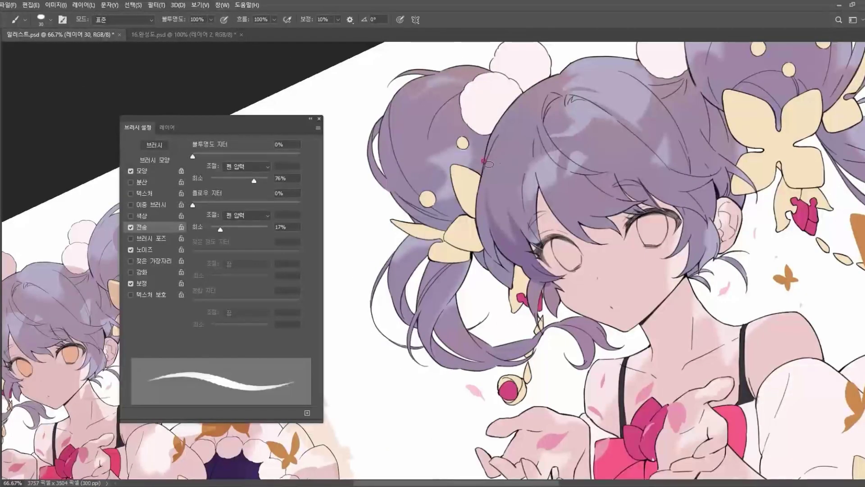
left_click_drag(473, 191, 488, 252)
left_click_drag(474, 209, 500, 263)
left_click_drag(475, 216, 500, 263)
left_click_drag(477, 210, 491, 247)
key("bracketright")
key("bracketright")
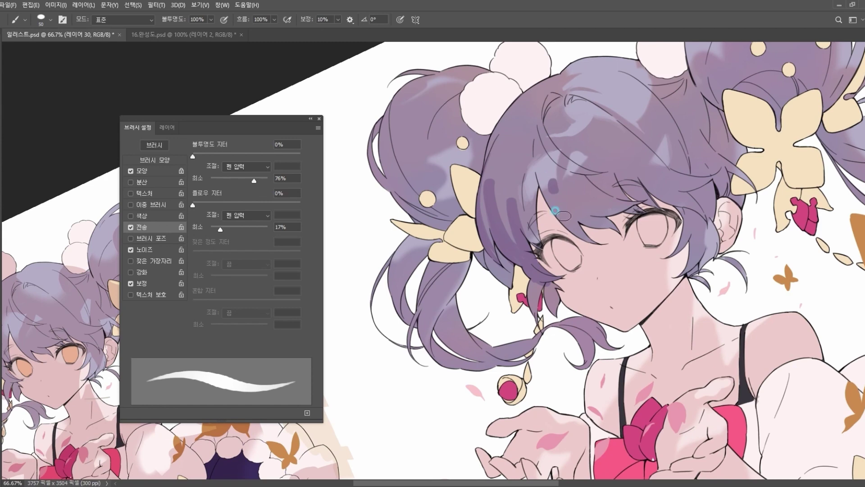
Step: Try a shadow stroke on the hair beside the crown parting and undo it
key("r")
left_click_drag(631, 270, 516, 360)
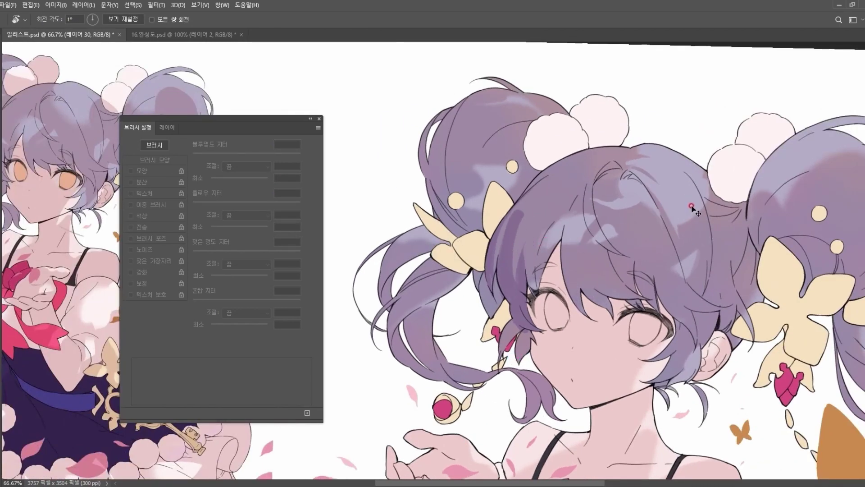
key("b")
mouse_move(677, 229)
left_mouse_down()
mouse_move(694, 232)
mouse_move(697, 223)
left_mouse_up()
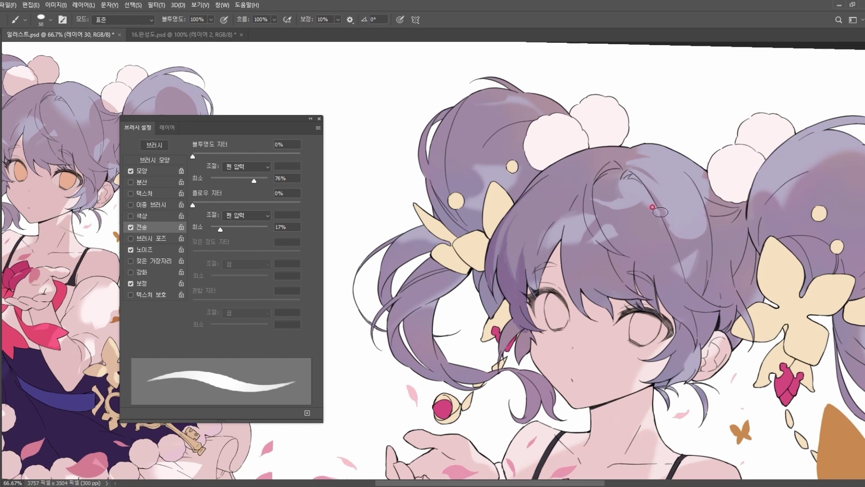
key("ctrl+z")
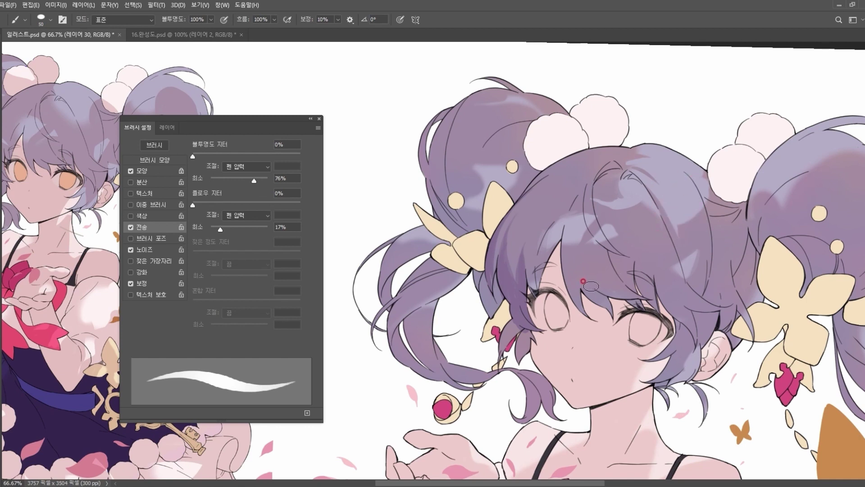
Step: Undo the last stroke and paint a shadow strand along the hair edge below the white pompoms
key("r")
left_click_drag(512, 272, 509, 235)
key("b")
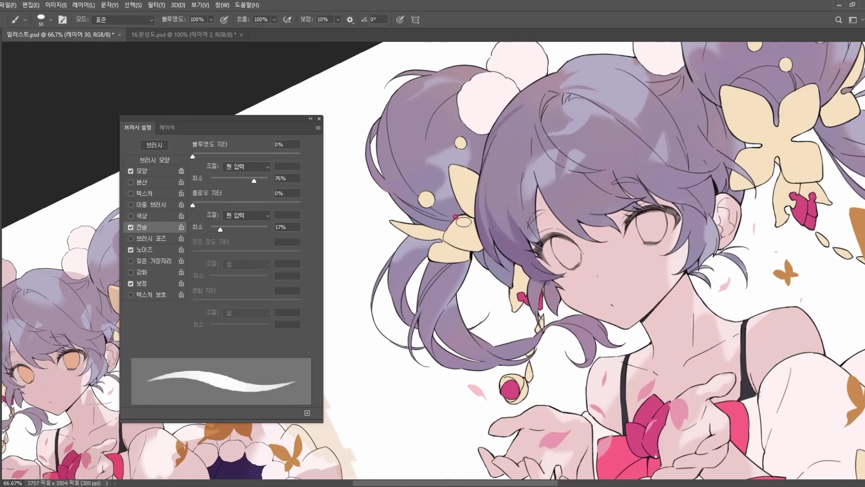
key("r")
left_click_drag(462, 220, 495, 341)
key("b")
key("ctrl+z")
left_click_drag(383, 92, 386, 134)
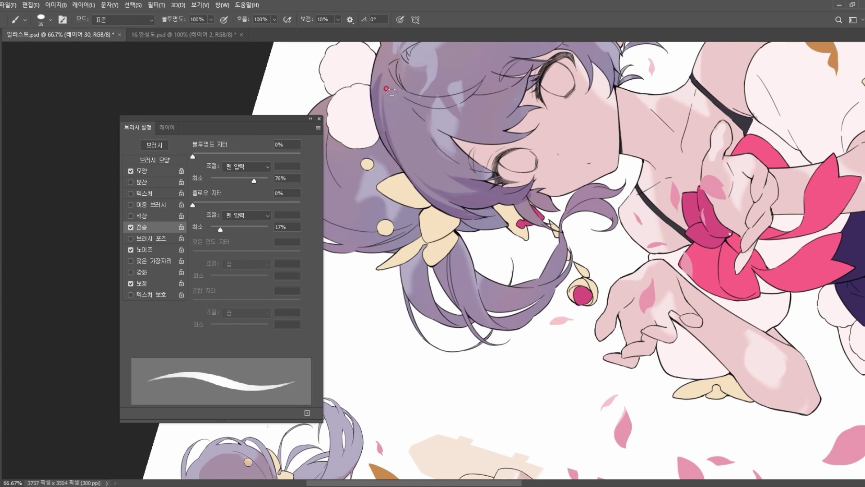
Step: Try a long shadow stroke down through the fringe and undo it
mouse_move(608, 231)
left_mouse_down()
mouse_move(588, 347)
mouse_move(511, 419)
left_mouse_up()
left_click_drag(566, 202, 545, 273)
key("ctrl+z")
Step: Reduce the brush to 25 px and paint thin shadow strands from the fringe up toward the crown
key("bracketleft")
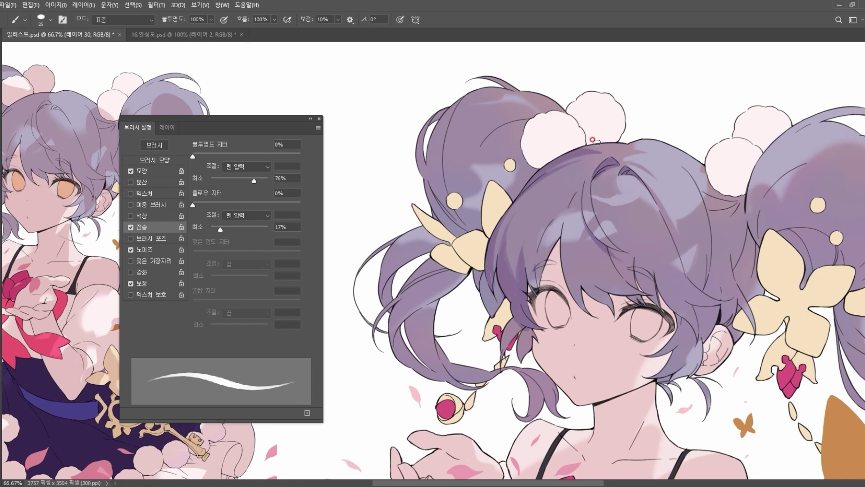
mouse_move(560, 240)
left_mouse_down()
mouse_move(591, 271)
mouse_move(565, 201)
left_mouse_up()
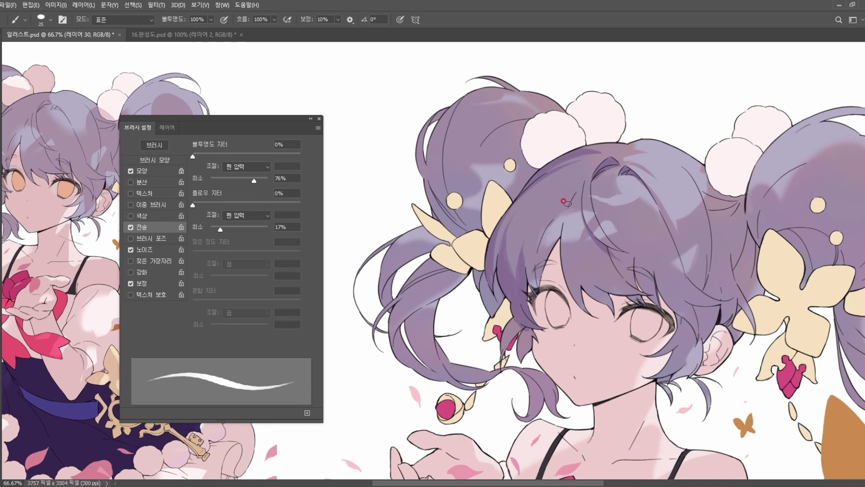
key("r")
left_click_drag(522, 291, 527, 269)
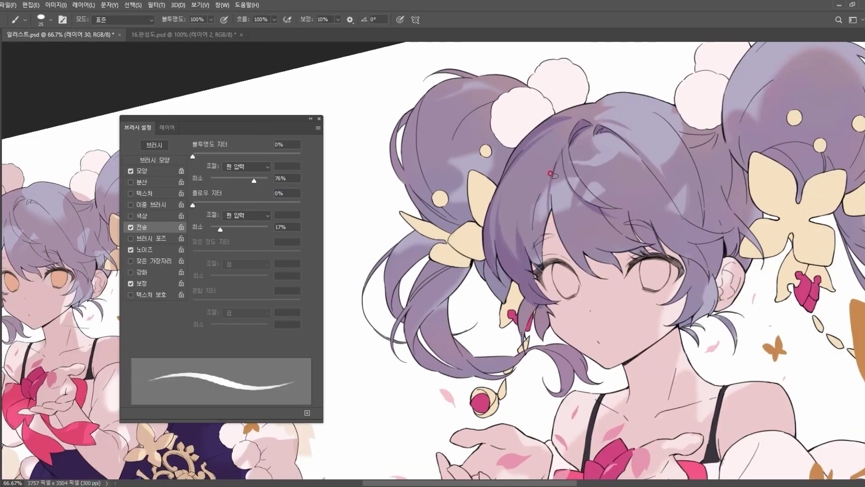
left_click_drag(544, 212, 550, 167)
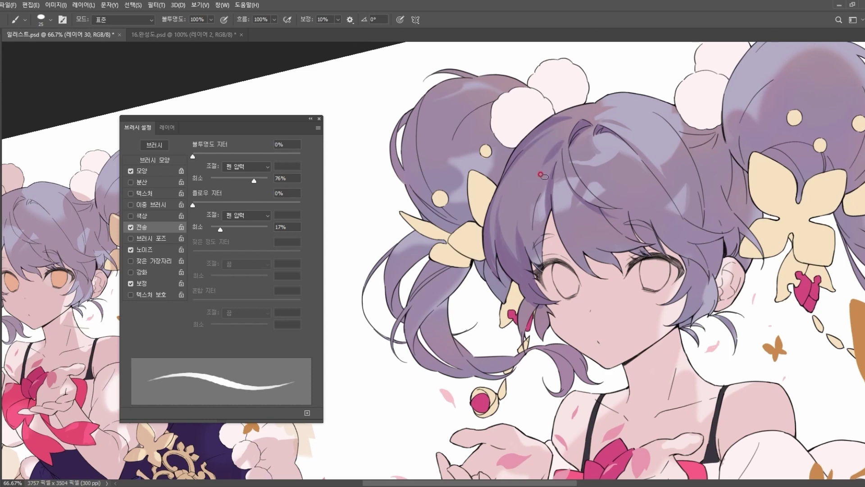
Step: Sample the fringe's hair colour and try thin strands on the fringe above the eye, undoing the rejected strokes and keeping a short one
key("r")
left_click_drag(619, 347, 534, 363)
left_click_drag(524, 271, 523, 273)
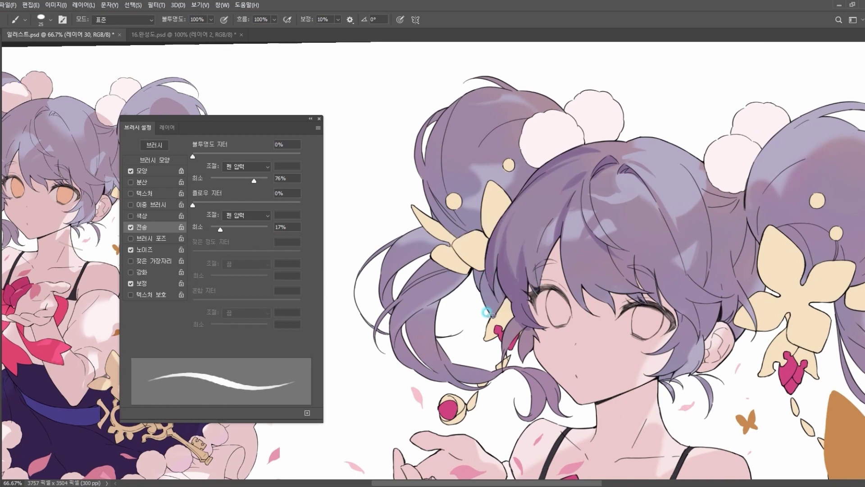
left_click(607, 242, "alt")
left_click_drag(632, 189, 661, 275)
key("ctrl+z")
left_click_drag(655, 199, 680, 272)
key("ctrl+z")
left_click_drag(657, 207, 673, 254)
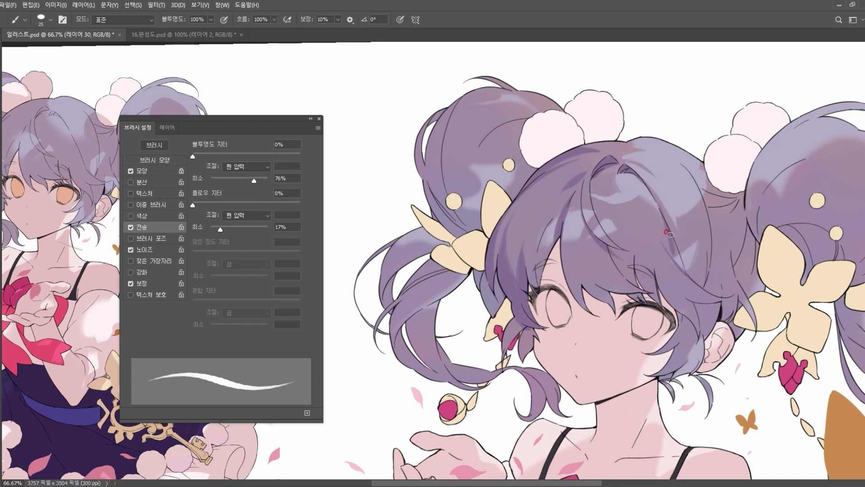
Step: Undo a trial stroke, enlarge the brush to 45 px, and paint shadow strands on the side hair between the white pompom and the ear
left_click_drag(711, 200, 717, 270)
key("ctrl+z")
key("bracketright")
key("bracketright")
key("bracketright")
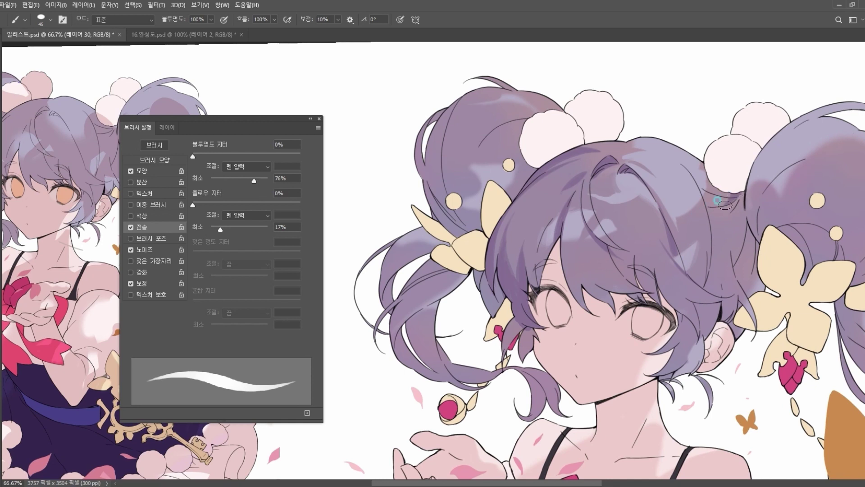
left_click_drag(743, 197, 721, 256)
mouse_move(754, 231)
left_mouse_down()
mouse_move(738, 278)
mouse_move(754, 240)
mouse_move(759, 256)
mouse_move(756, 243)
mouse_move(741, 279)
mouse_move(759, 276)
left_mouse_up()
mouse_move(727, 329)
left_mouse_down()
mouse_move(736, 325)
mouse_move(735, 334)
left_mouse_up()
Step: Turn off scrubby zoom and zooming of all windows for the Zoom tool, and collapse the floating brush settings
key("z")
right_click(670, 196)
left_click(676, 247)
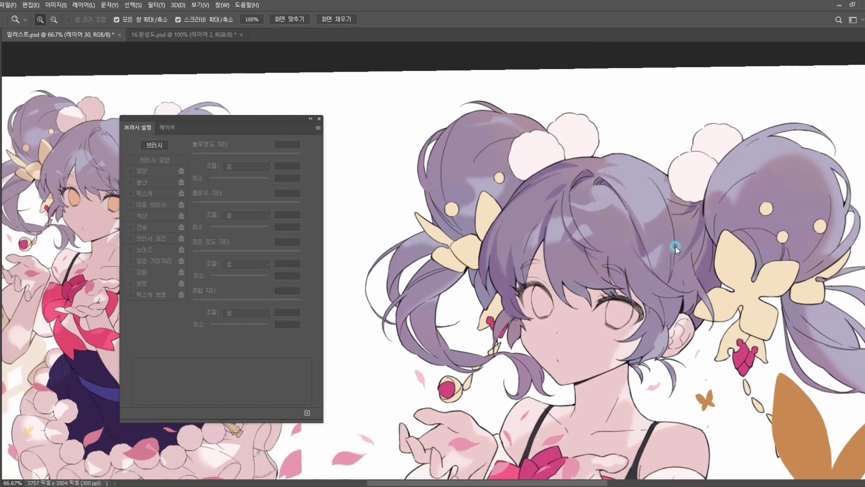
key("ctrl+minus")
key("b")
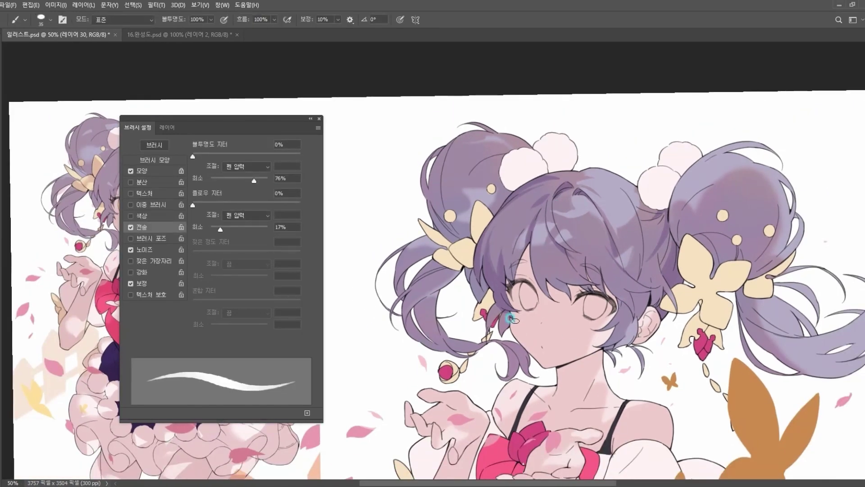
key("z")
mouse_move(480, 155)
left_mouse_down()
mouse_move(509, 362)
mouse_move(460, 268)
left_mouse_up()
left_click(178, 19)
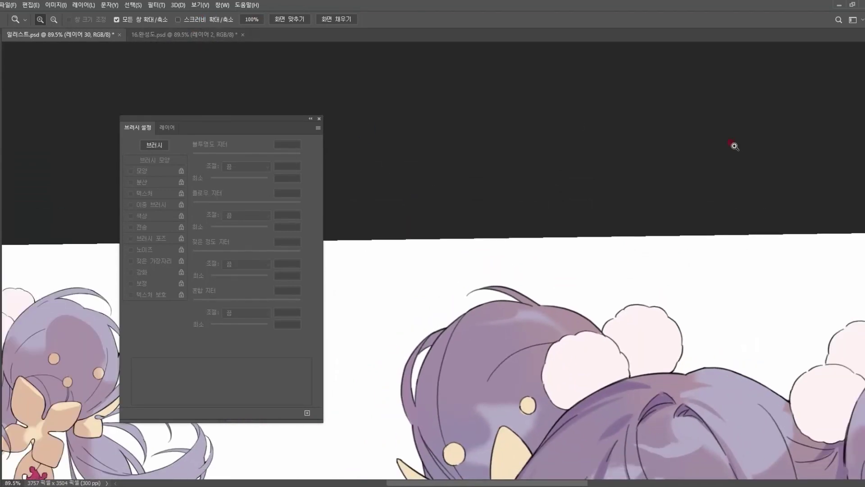
scroll(802, 207, "down", 8)
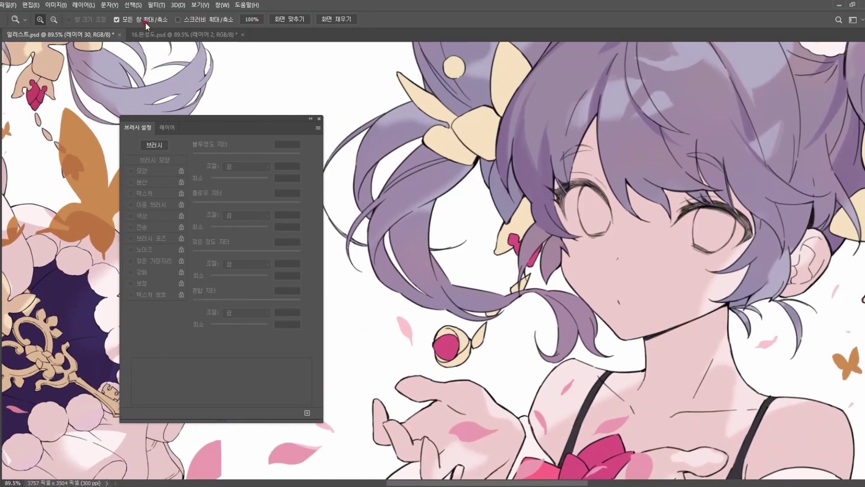
left_click_drag(466, 126, 586, 327)
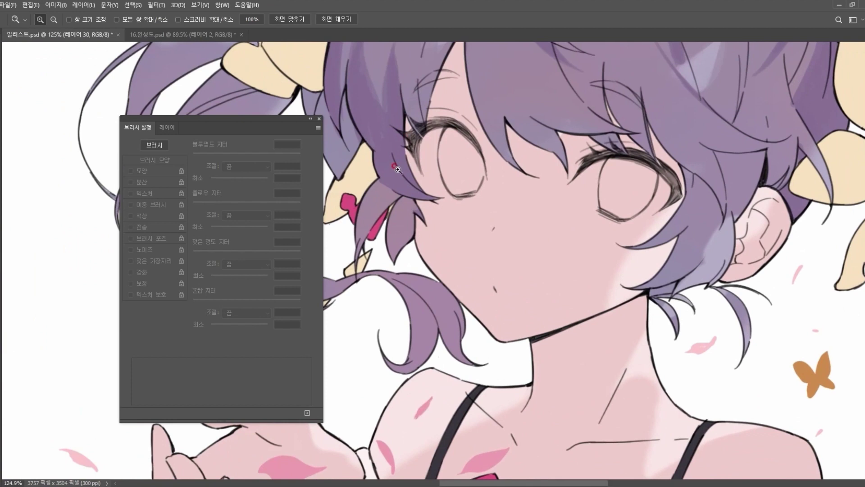
key("b")
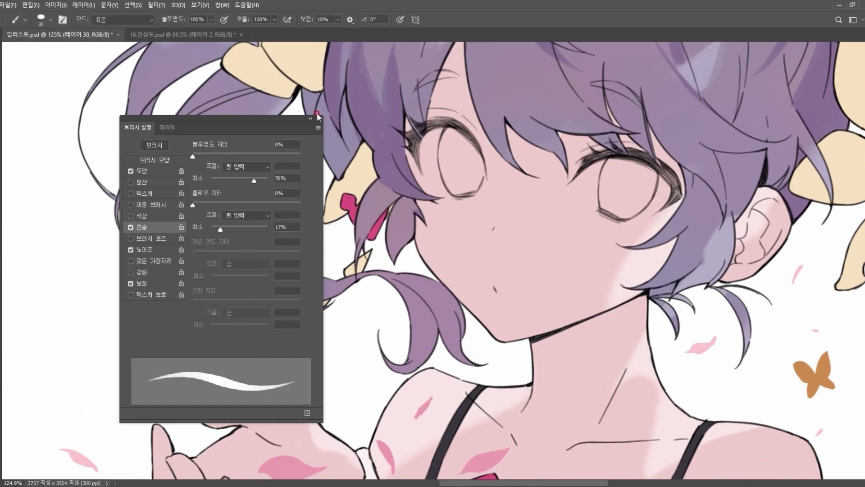
left_click(311, 119)
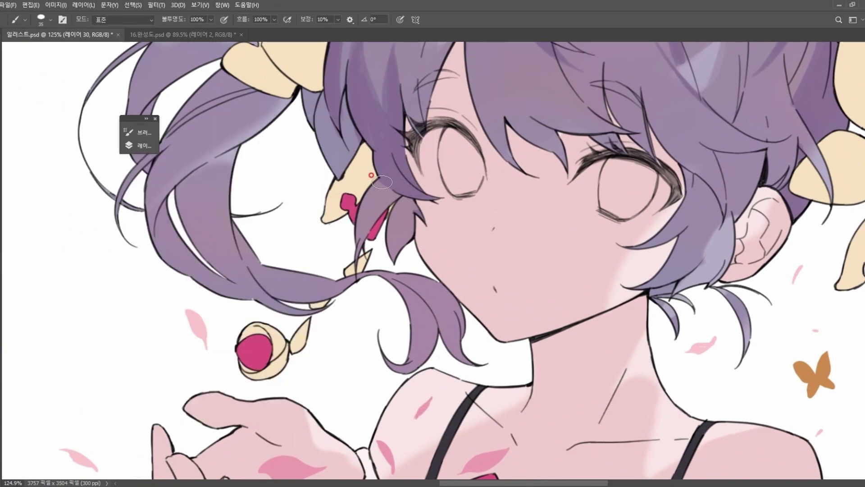
Step: Set the foreground colour to pink #d2a7c2 and paint over the small hair tufts beside the cheek and red ornament
key("n")
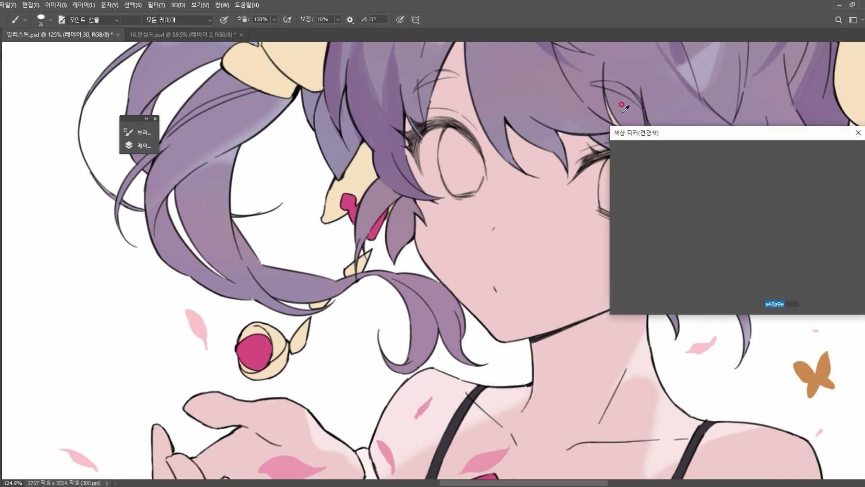
left_click(640, 177)
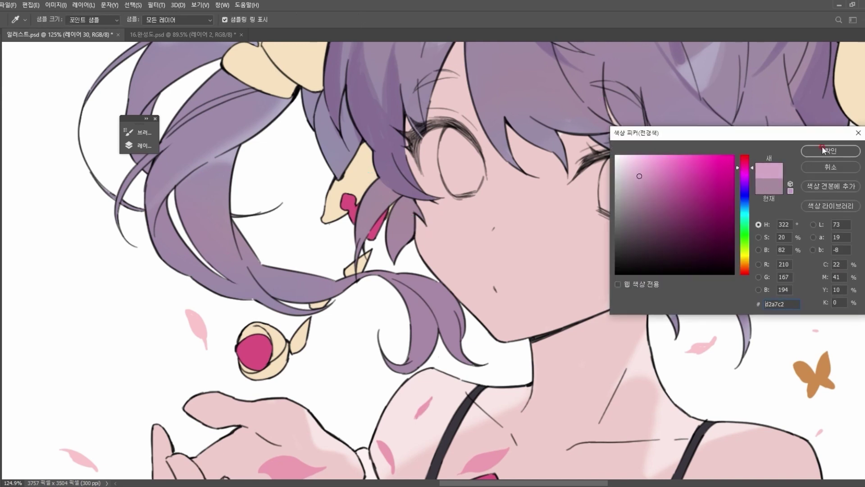
left_click(830, 151)
mouse_move(397, 206)
left_mouse_down()
mouse_move(381, 183)
mouse_move(415, 194)
mouse_move(360, 178)
mouse_move(345, 194)
mouse_move(369, 243)
left_mouse_up()
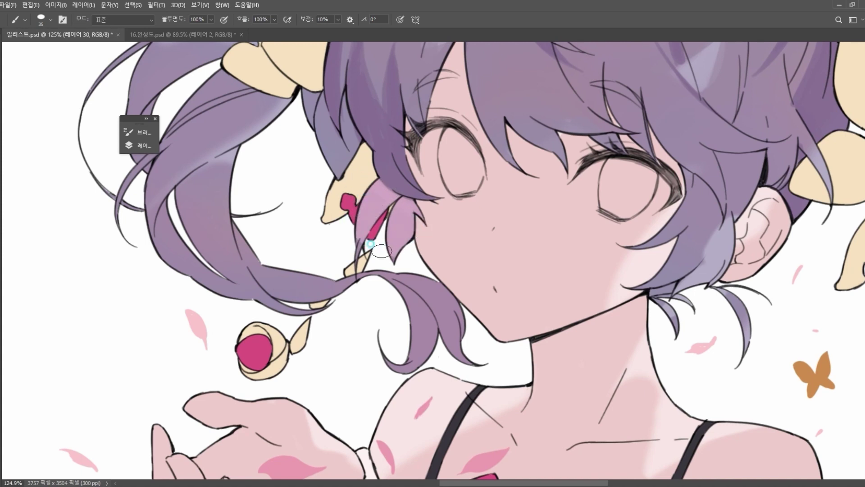
Step: Sample the tuft's pink, darken the foreground colour to #b78ba7, and repaint the small tufts beside the cheek
key("z")
right_click(577, 189)
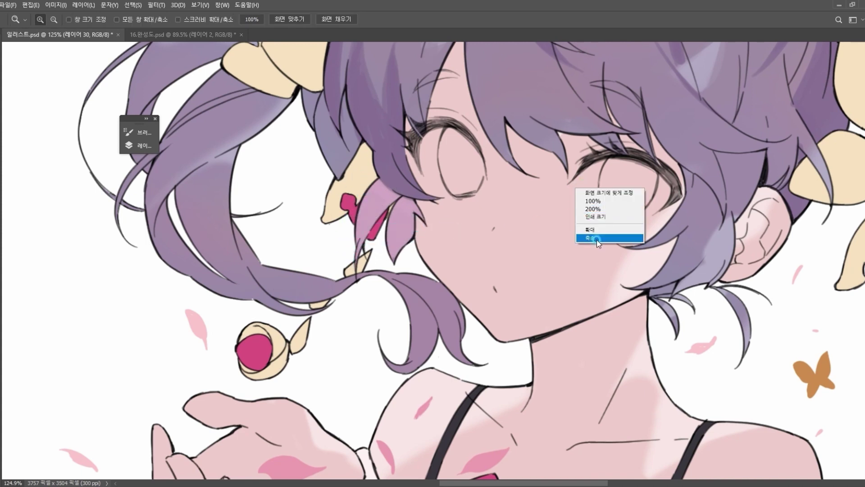
left_click(597, 239)
scroll(390, 256, "up", 2)
key("b")
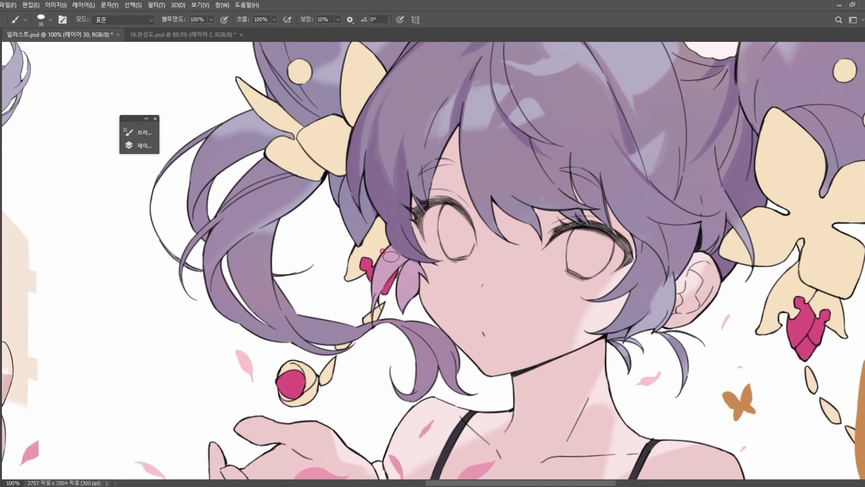
left_click(392, 260, "alt")
key("n")
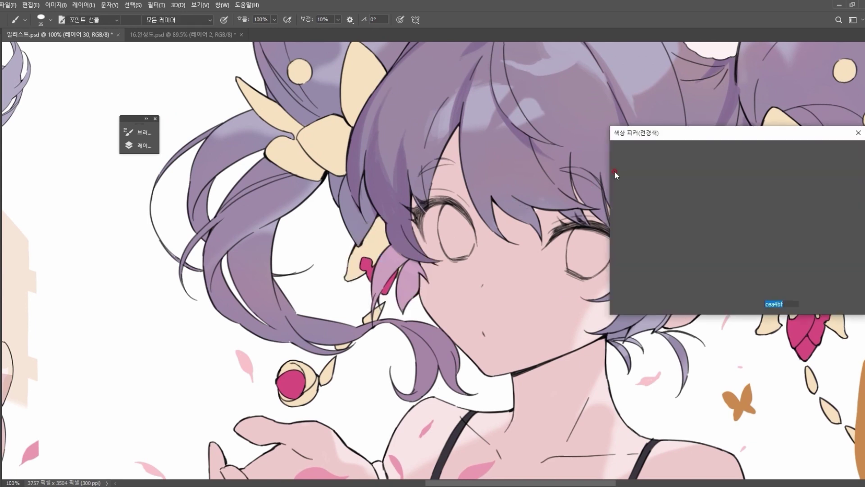
left_click(645, 183)
left_click(831, 151)
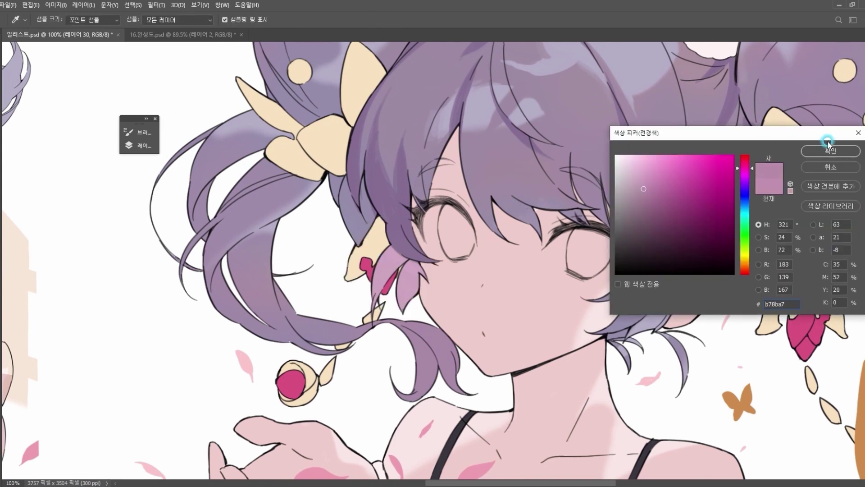
left_click(831, 151)
mouse_move(394, 253)
left_mouse_down()
mouse_move(379, 248)
mouse_move(413, 260)
left_mouse_up()
mouse_move(437, 289)
left_mouse_down()
mouse_move(414, 295)
mouse_move(367, 260)
mouse_move(393, 312)
mouse_move(378, 302)
mouse_move(364, 315)
left_mouse_up()
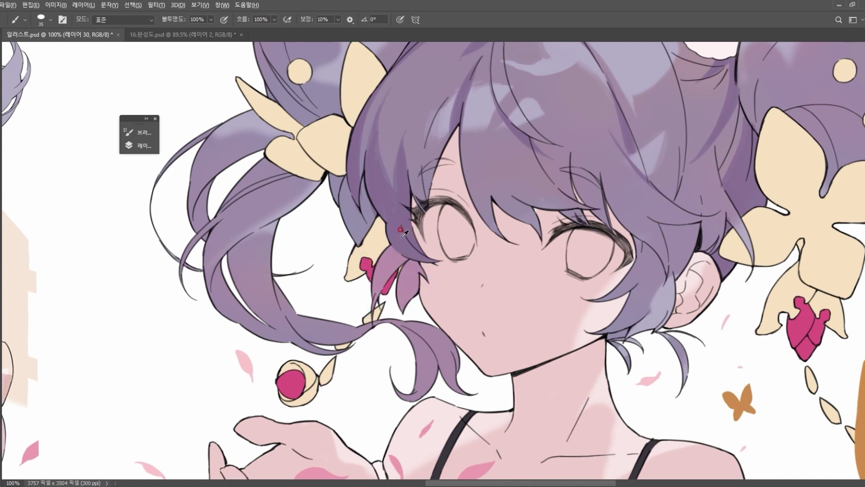
Step: Sample the neighbouring purples and blend shadow from the roots down through the pink tuft beside the red ornament
left_click(387, 245, "alt")
mouse_move(385, 251)
left_mouse_down()
mouse_move(373, 294)
mouse_move(385, 250)
mouse_move(369, 285)
left_mouse_up()
left_click(376, 277, "alt")
left_click_drag(393, 249, 382, 301)
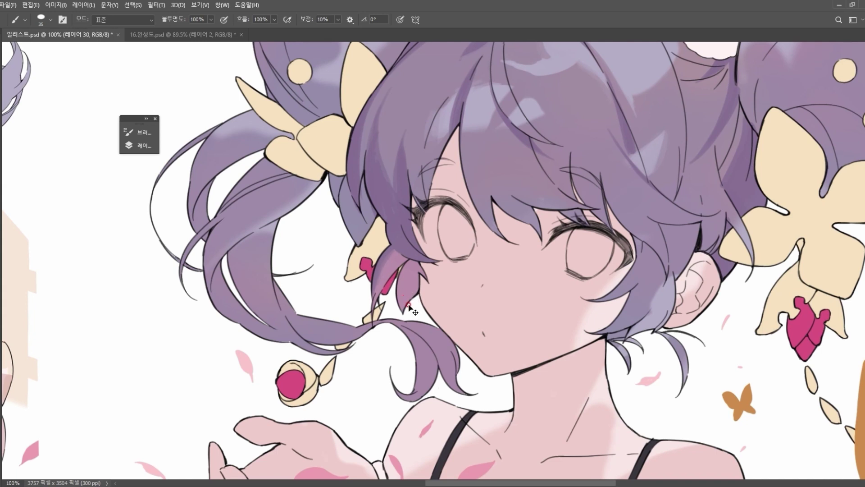
left_click_drag(390, 244, 377, 286)
left_click(388, 258, "alt")
left_click(385, 261, "alt")
left_click_drag(388, 257, 382, 296)
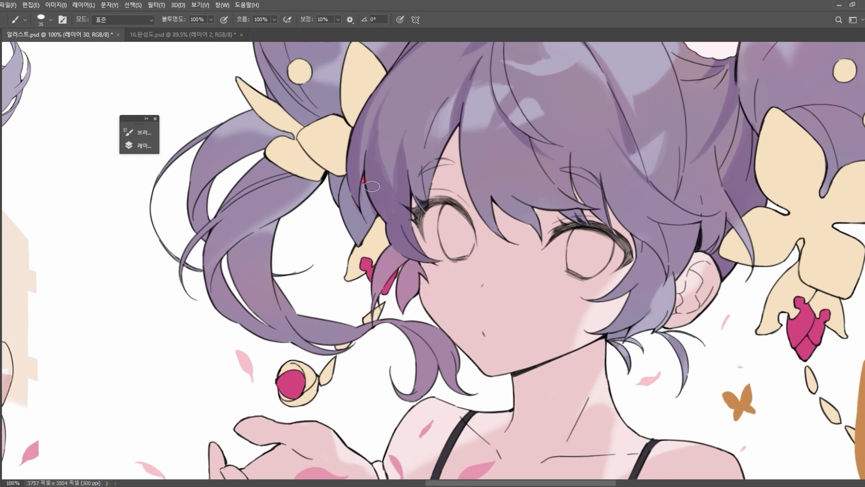
Step: Paint a strand on the side hair in front of the ear and refine the highlight edge below the crown parting with a sampled colour
key("r")
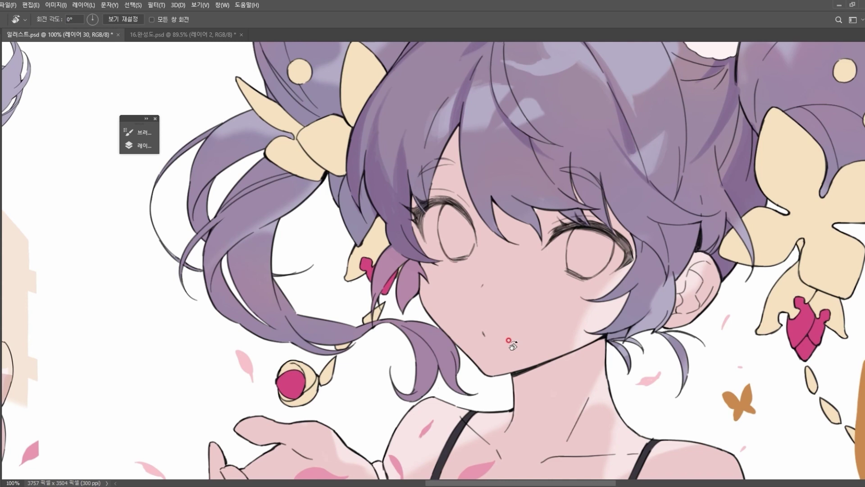
key("b")
mouse_move(666, 275)
left_mouse_down()
mouse_move(620, 303)
mouse_move(662, 289)
mouse_move(656, 295)
mouse_move(610, 306)
mouse_move(658, 298)
mouse_move(647, 314)
mouse_move(678, 295)
mouse_move(646, 298)
mouse_move(639, 289)
mouse_move(671, 301)
mouse_move(638, 307)
left_mouse_up()
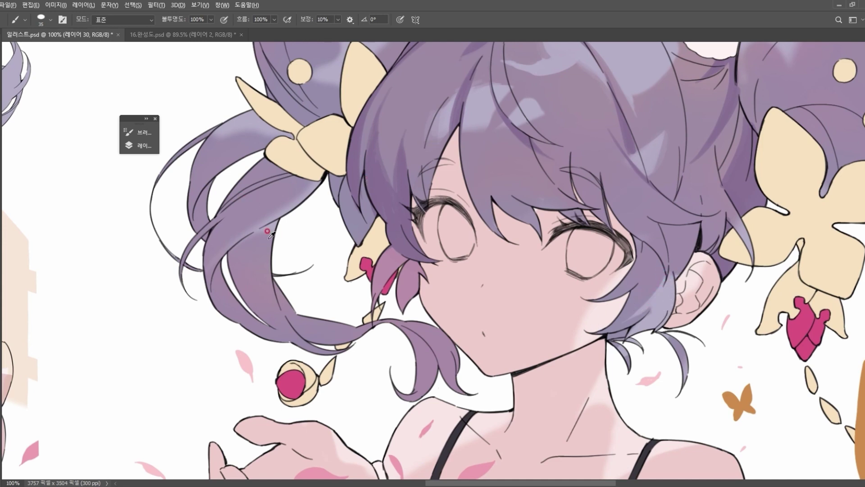
scroll(483, 174, "up", 5)
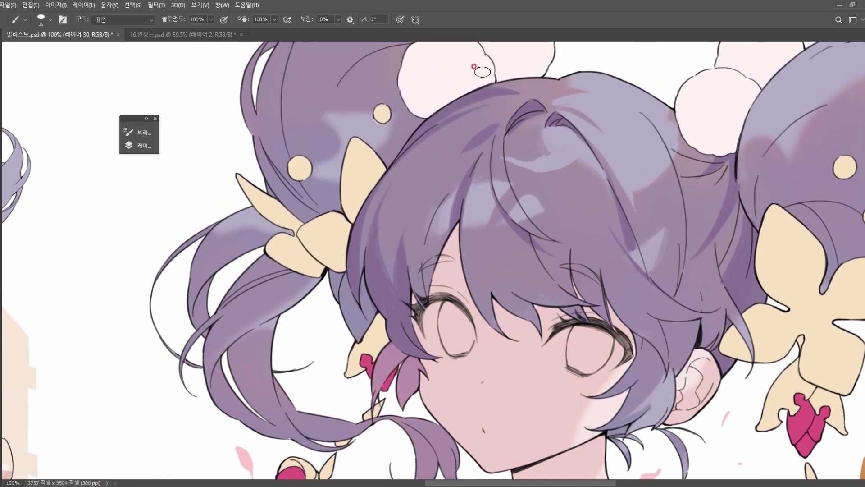
left_click(531, 152, "alt")
left_click_drag(497, 155, 524, 163)
Step: Sample the hair colour beside the crown parting and set the foreground colour to bluish purple #7a6f93
left_click(553, 98, "alt")
key("z")
right_click(522, 222)
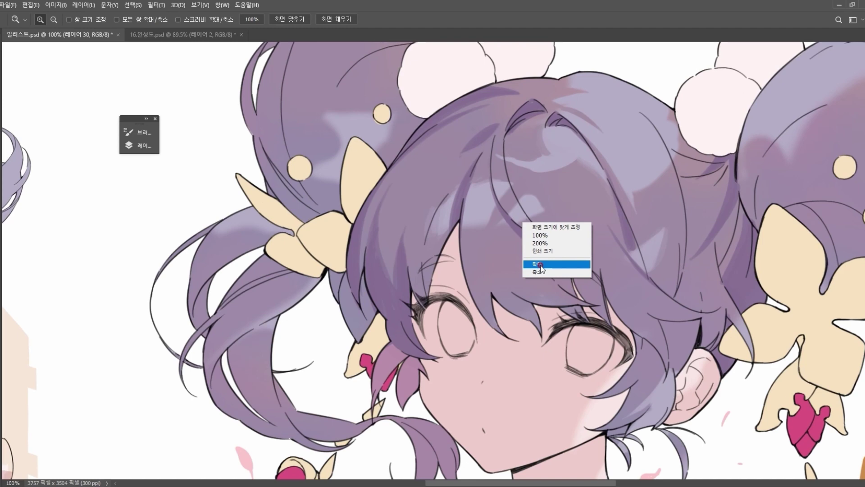
left_click(539, 273)
right_click(515, 221)
left_click(529, 193)
key("b")
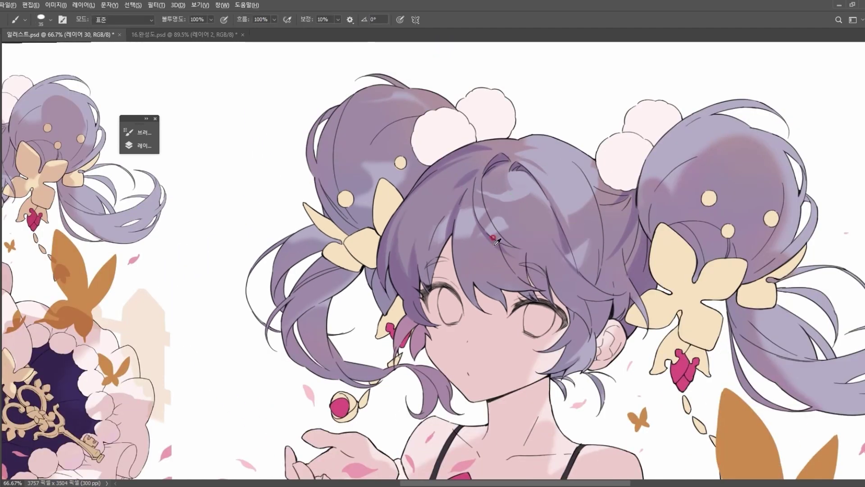
key("n")
left_click(748, 187)
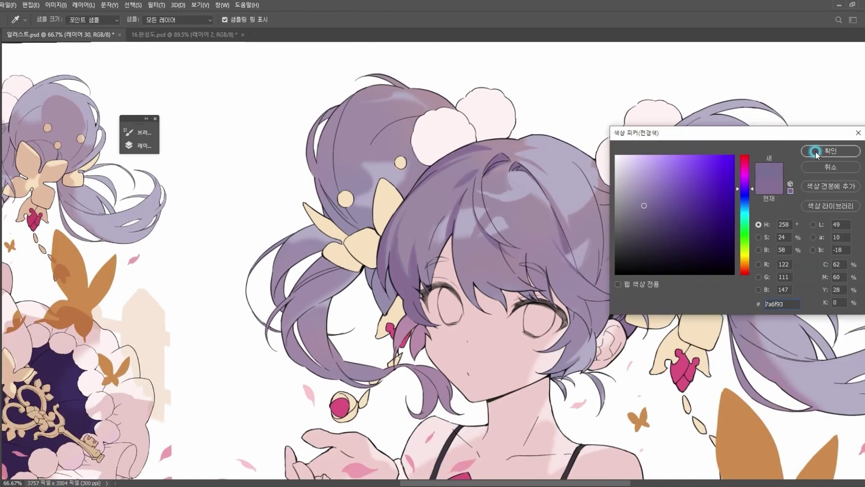
left_click(830, 150)
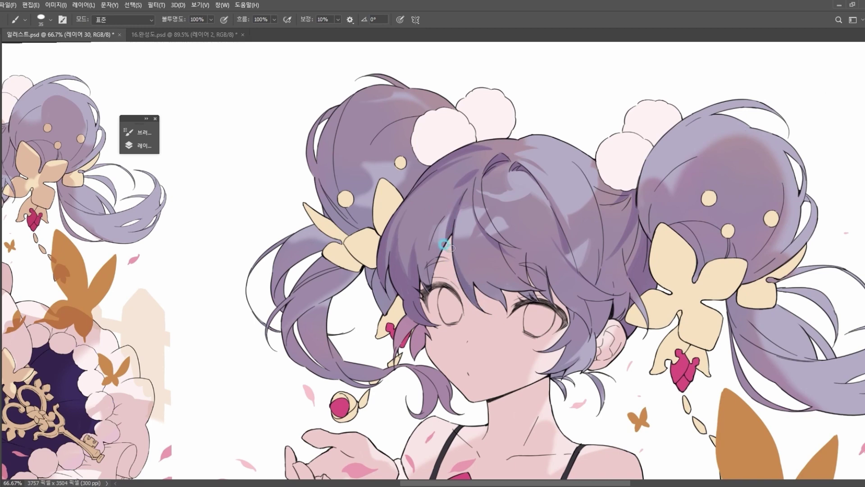
Step: Enlarge the brush to 45 px and touch up the hair shading at the fringe tips just above the eye nearer the ear
key("r")
left_click_drag(420, 329, 451, 327)
key("]")
key("]")
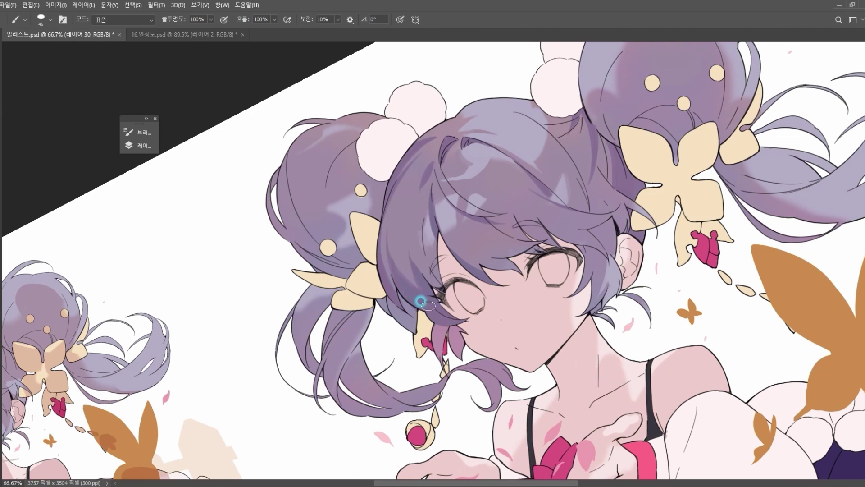
key("r")
left_click_drag(597, 359, 496, 367)
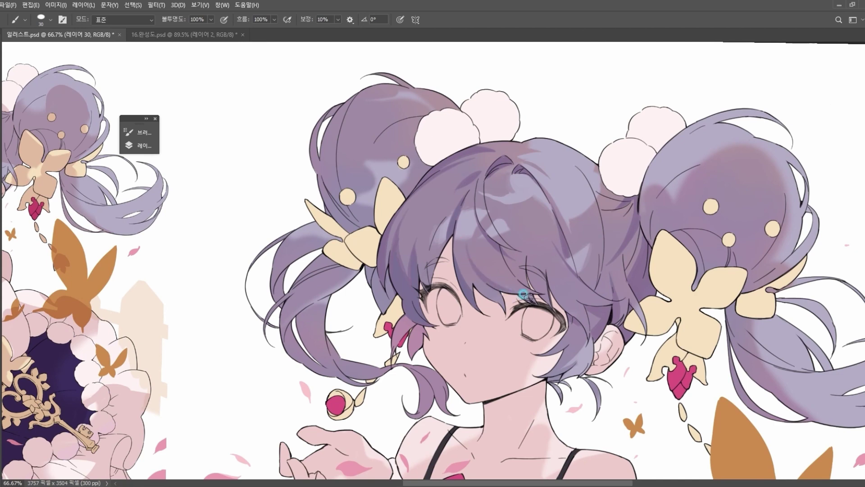
left_click(536, 294)
Step: Soften the brush to 0% hardness at 124 px and sample the hair highlight colour at the upper fringe
right_click(569, 188)
left_click(590, 239)
key("r")
mouse_move(451, 390)
left_mouse_down()
mouse_move(495, 366)
mouse_move(474, 382)
left_mouse_up()
key("b")
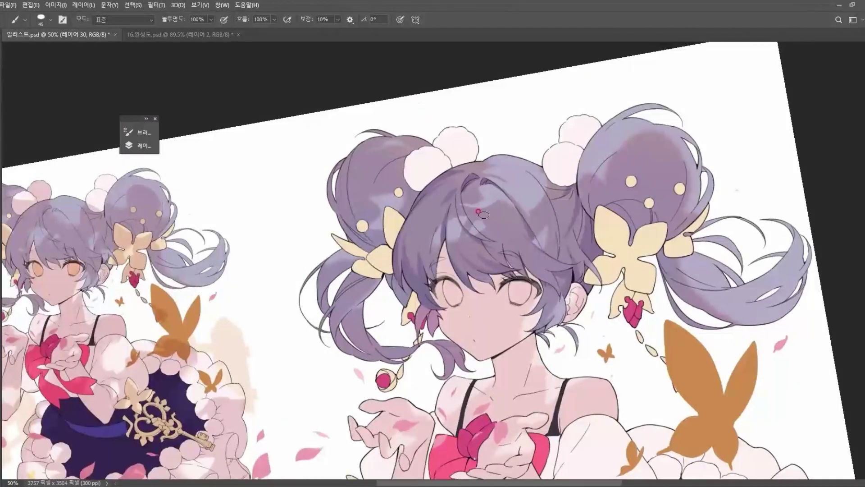
right_click(491, 181)
left_click_drag(551, 231, 517, 234)
left_click(558, 204)
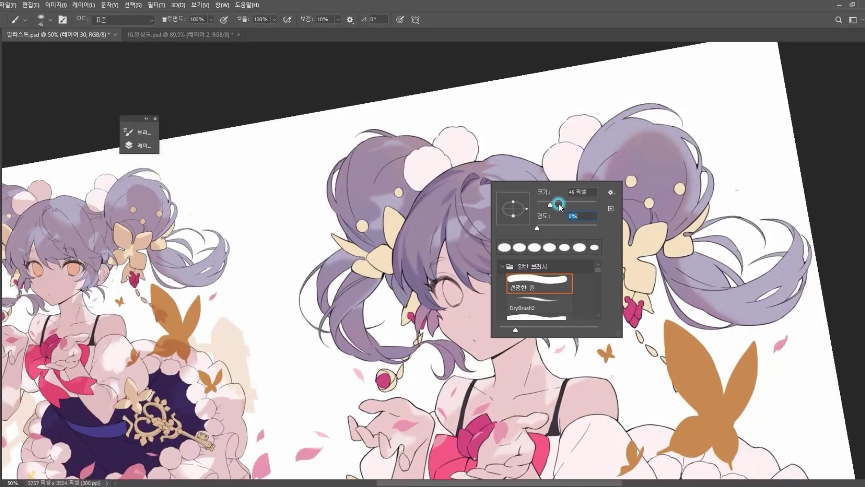
left_click(528, 112)
left_click(485, 216, "alt")
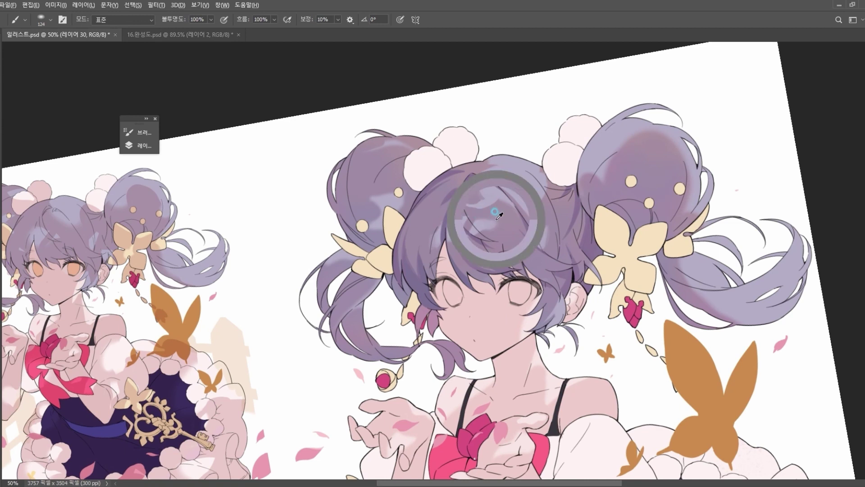
Step: Enlarge the soft brush to 168 px and blend the highlight on the upper fringe with colours sampled from the surrounding hair
right_click(559, 211)
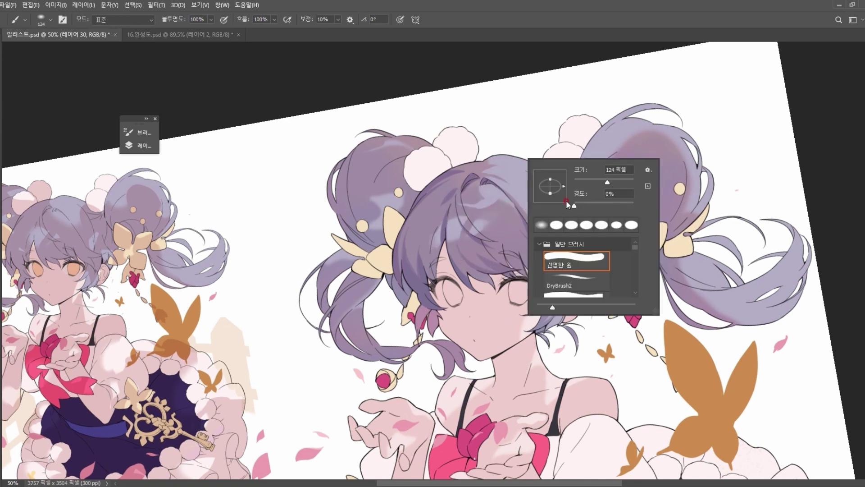
left_click(613, 183)
left_click(504, 168)
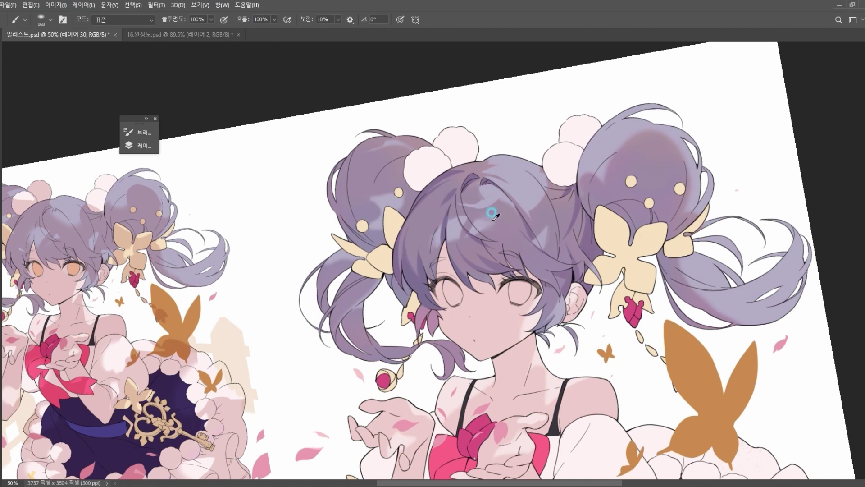
left_click(483, 208, "alt")
key("r")
left_click_drag(454, 326, 488, 302)
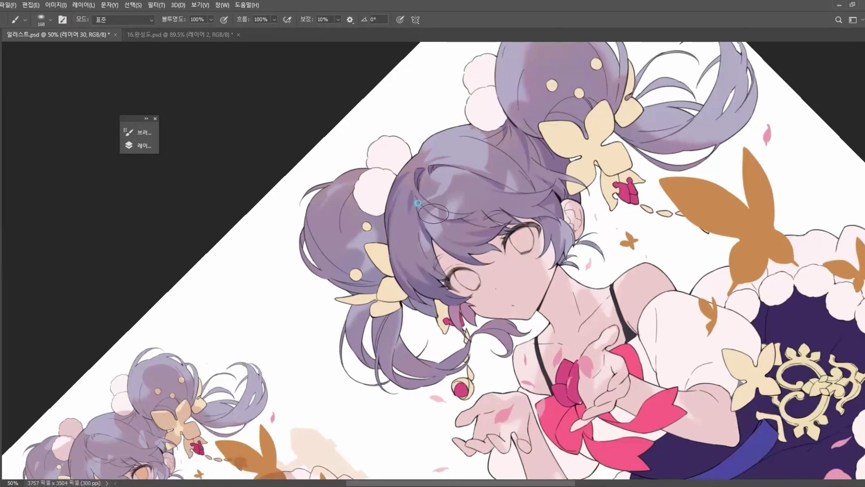
left_click(429, 209, "alt")
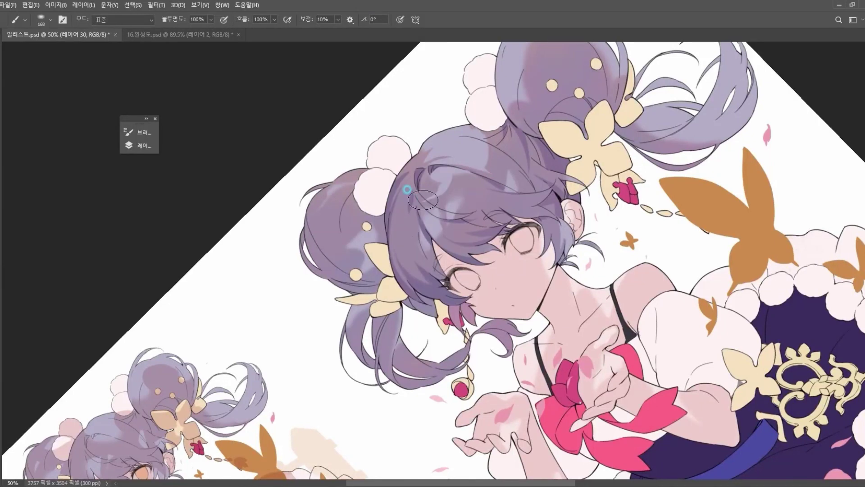
Step: Set the brush to 29 px at 100% hardness and refine the fringe highlight's edges with a sampled hair colour
right_click(490, 143)
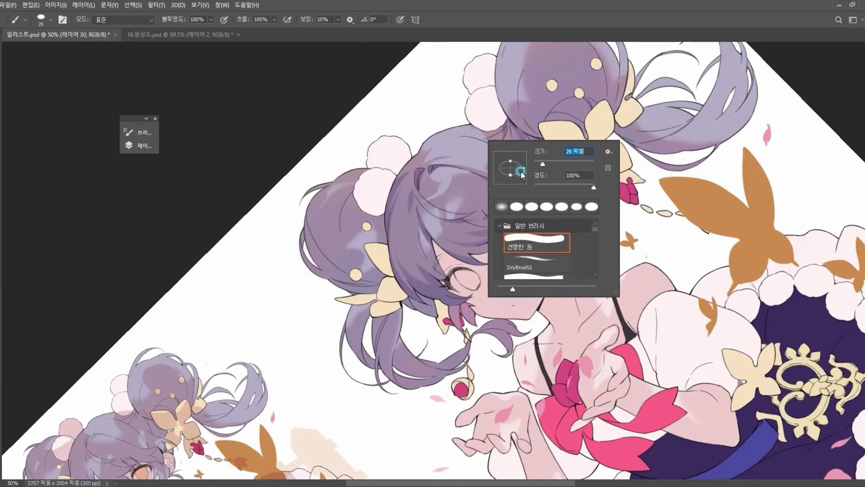
left_click(441, 205)
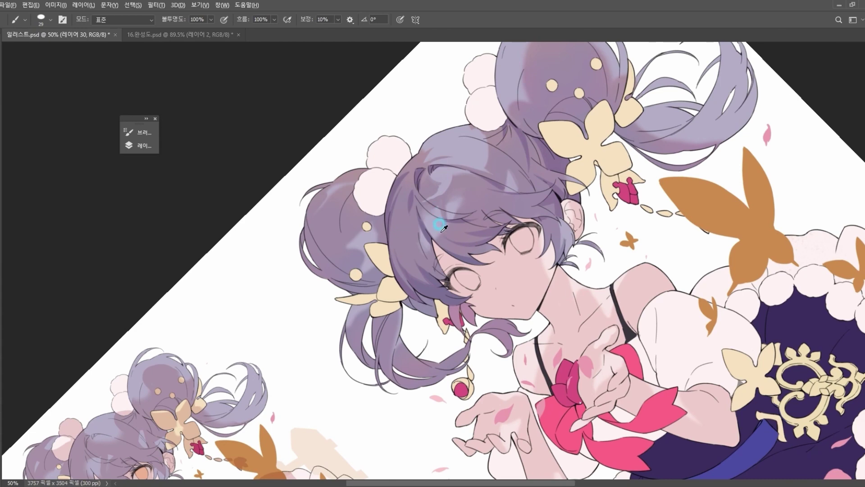
key("r")
left_click_drag(457, 222, 479, 233)
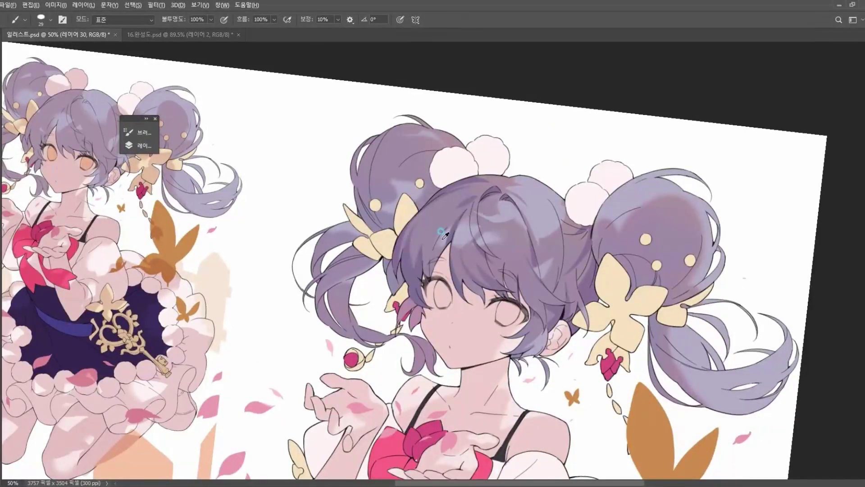
key("r")
left_click_drag(444, 220, 395, 237)
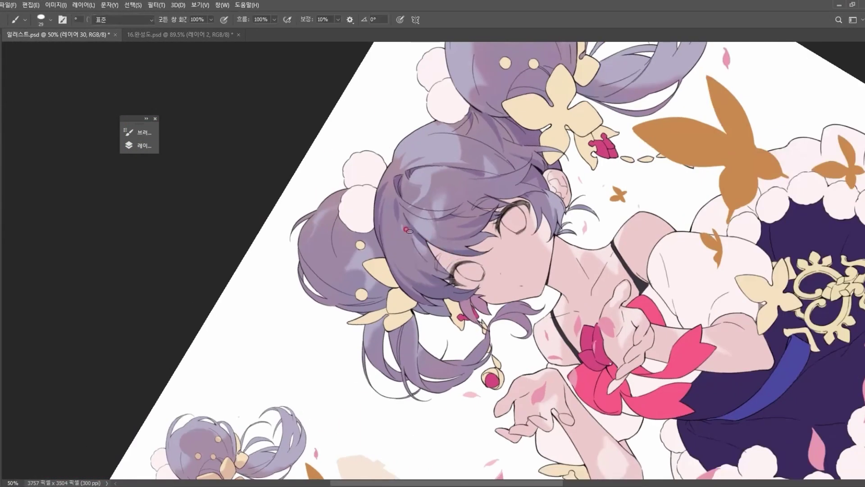
left_click(405, 239, "alt")
Step: Sample hair colours around the centre of the fringe and touch up the highlight strands with a 25 px brush
key("r")
left_click_drag(446, 224, 479, 211)
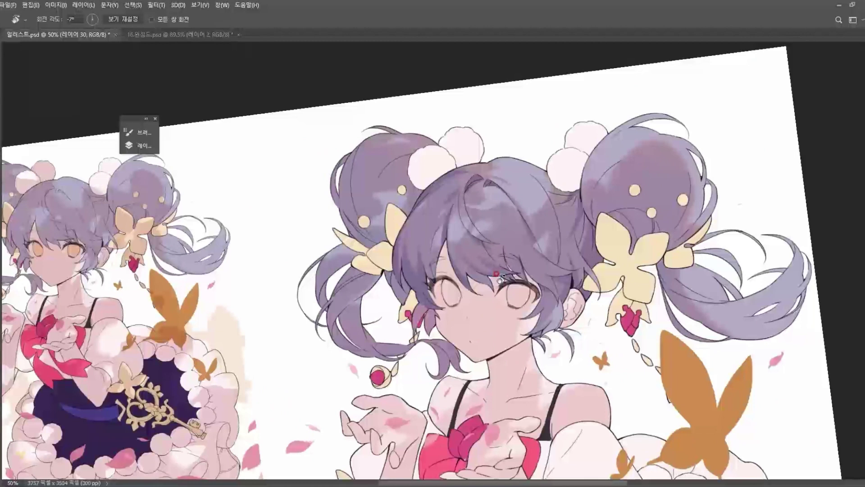
left_click(474, 216, "alt")
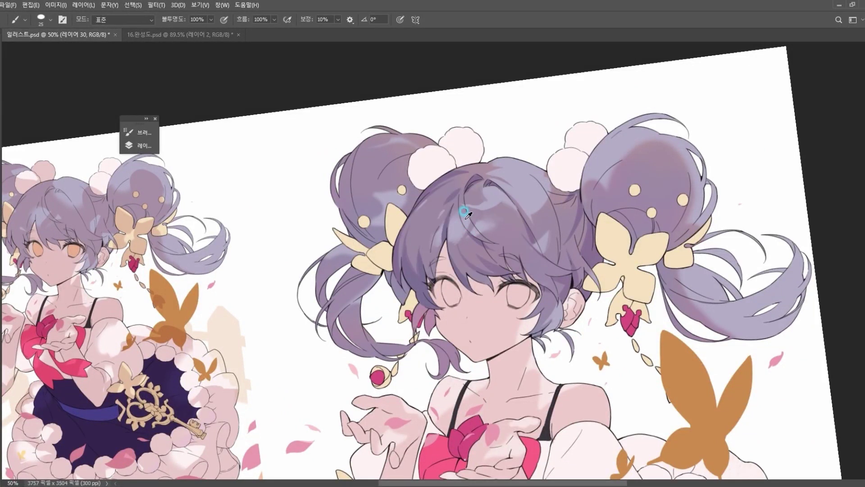
left_click(477, 232, "alt")
key("r")
left_click_drag(525, 279, 507, 277)
key("b")
Step: Switch to a soft 94 px brush, enlarge it further and blend the crown's side shading with several sampled hair colours
right_click(576, 204)
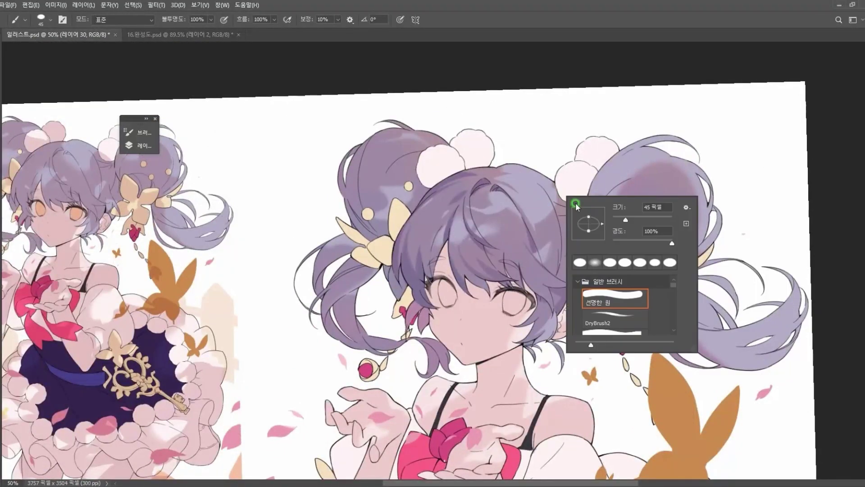
left_click(638, 218)
left_click(535, 208)
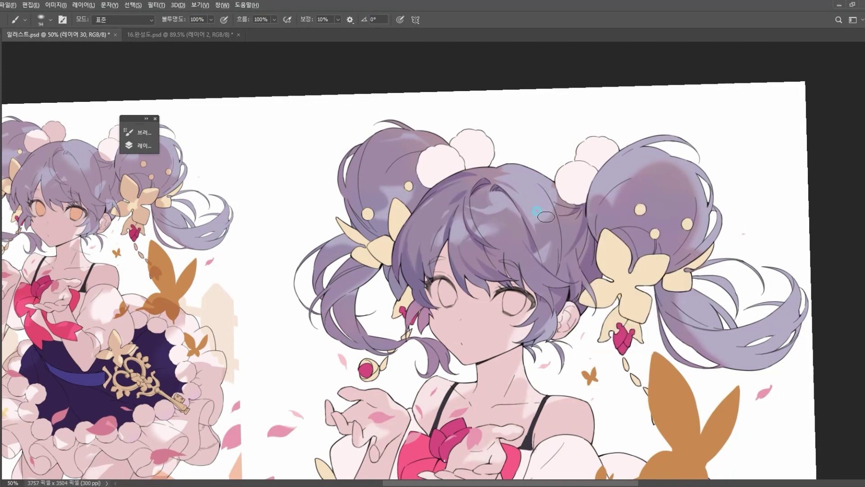
key("bracketright")
key("bracketright")
key("bracketright")
key("bracketright")
key("bracketright")
left_click(544, 212, "alt")
left_click(549, 223, "alt")
left_click(549, 228, "alt")
left_click(549, 237, "alt")
Step: Make the soft brush tip fully round, set it to 222 px and sample the hair colour at the side of the crown
key("bracketleft")
key("bracketleft")
key("bracketleft")
right_click(609, 168)
left_click_drag(622, 179, 620, 165)
left_click(693, 178)
left_click(694, 135)
left_click(550, 230, "alt")
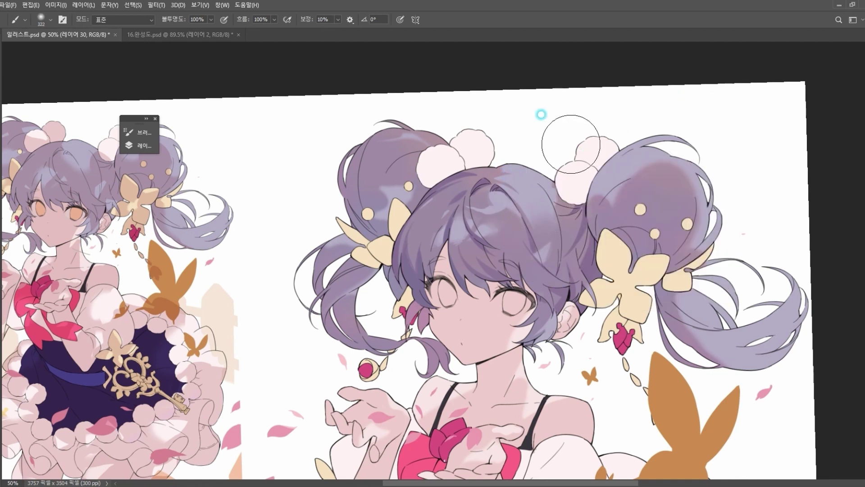
Step: Set the brush to 40 px at 100% hardness and touch up the hair around the fringe highlight and crown
right_click(552, 191)
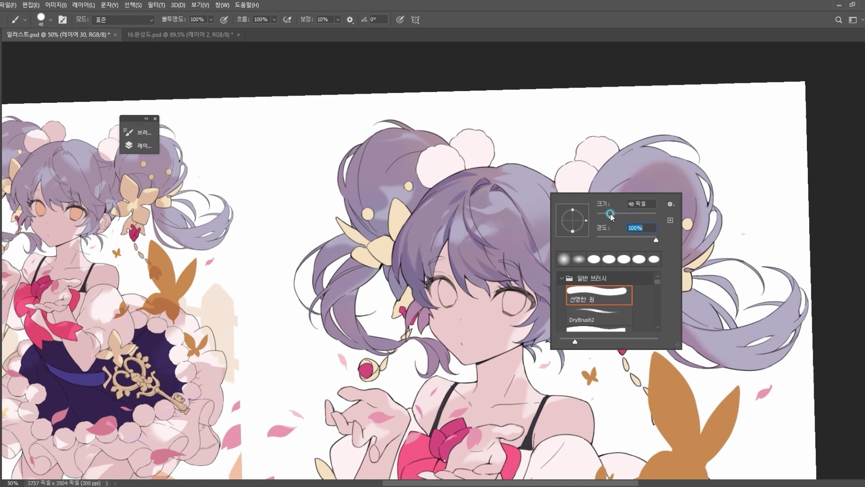
left_click_drag(610, 214, 608, 214)
left_click(517, 40)
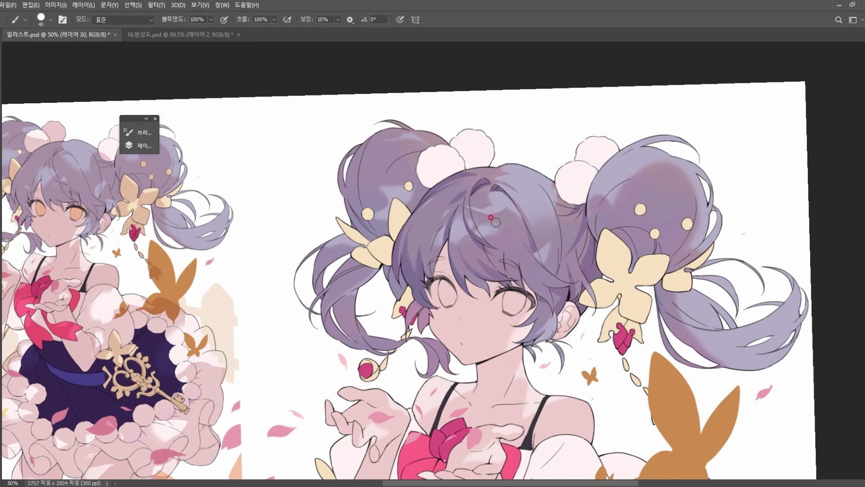
key("r")
left_click_drag(486, 376, 468, 382)
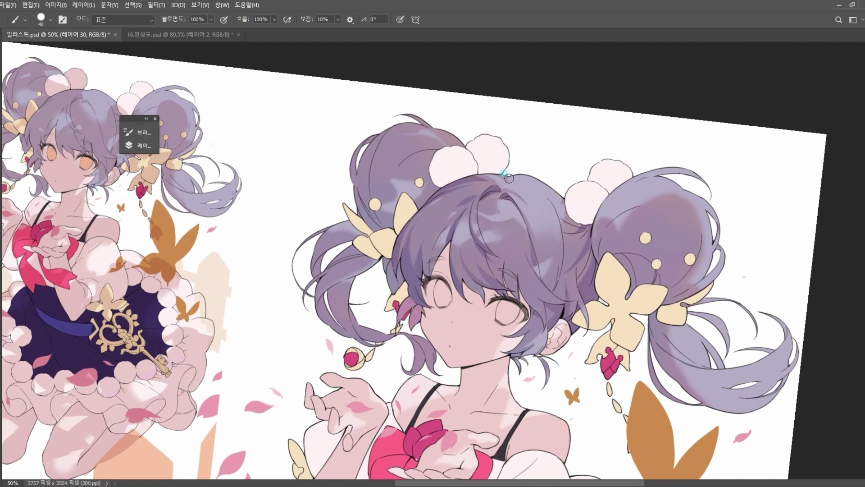
key("r")
mouse_move(471, 360)
left_mouse_down()
mouse_move(583, 346)
mouse_move(453, 291)
left_mouse_up()
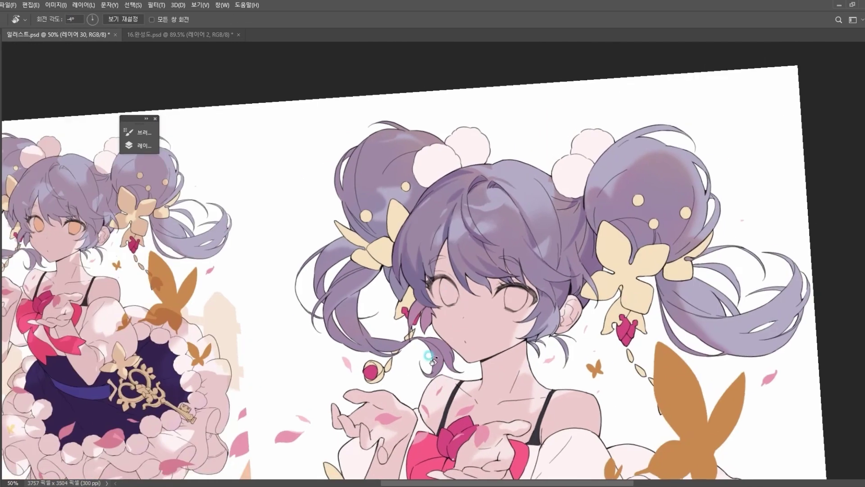
left_click_drag(544, 483, 528, 483)
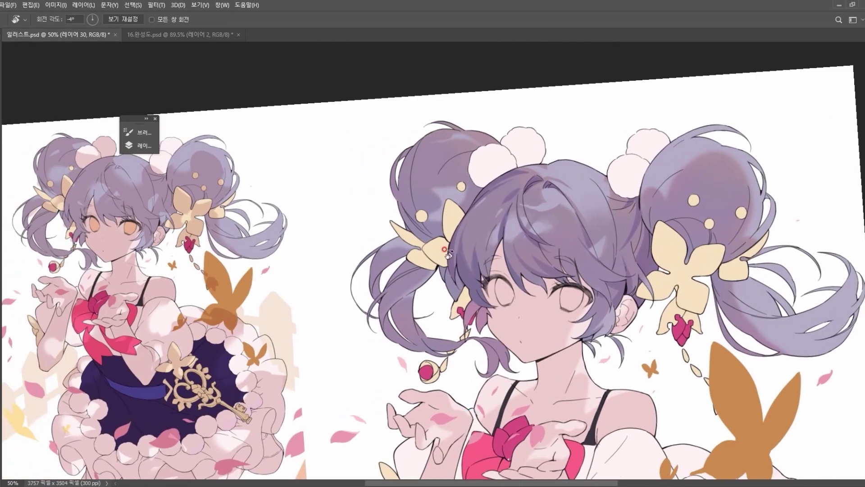
key("b")
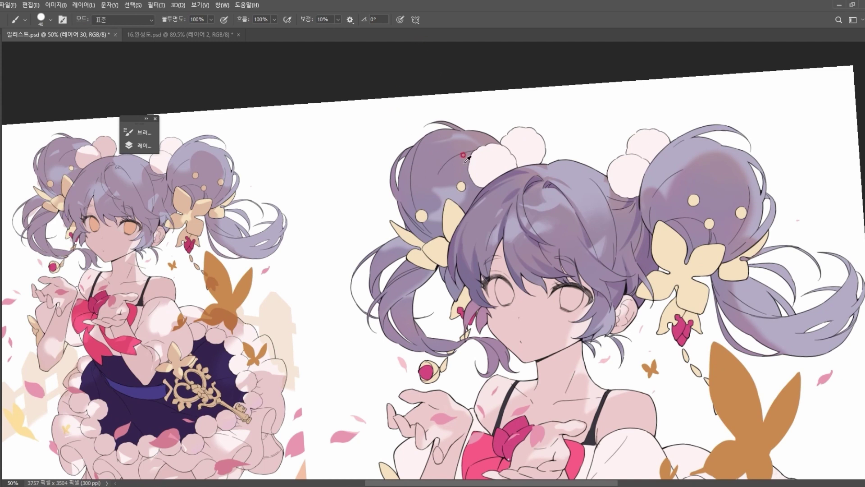
Step: Soften the brush to 0% hardness at 120 px and paint a sampled light purple highlight on the smaller hair bun
right_click(432, 166)
left_click_drag(503, 209, 463, 205)
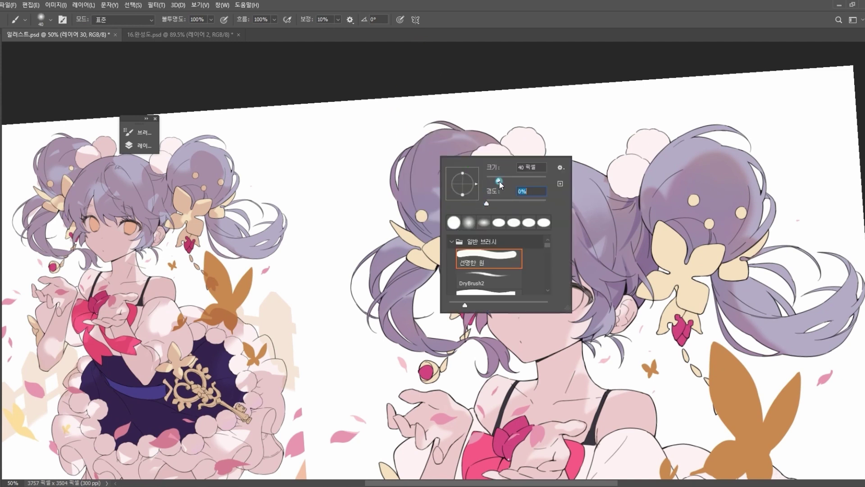
left_click_drag(497, 179, 517, 177)
left_click(544, 122)
left_click(450, 194, "alt")
mouse_move(450, 188)
left_mouse_down()
mouse_move(427, 186)
mouse_move(444, 185)
left_mouse_up()
key("z")
left_click(451, 230)
key("b")
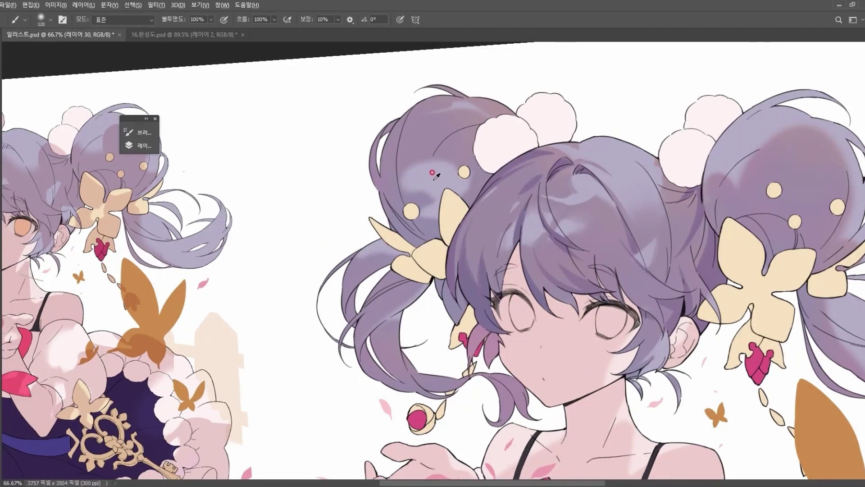
Step: Blend the smaller bun's highlight into the surrounding hair using colours repeatedly sampled across its edge
right_click(455, 151)
left_click(545, 170)
left_click(556, 114)
left_click(427, 194, "alt")
left_click(427, 193, "alt")
left_click(426, 191, "alt")
left_click(443, 166, "alt")
left_click(425, 185, "alt")
left_click(436, 185, "alt")
key("z")
mouse_move(424, 179)
left_mouse_down()
mouse_move(453, 179)
mouse_move(433, 198)
left_mouse_up()
Step: Try thin strokes over the smaller bun's highlight with a 15 px brush at 100% hardness, and undo them
right_click(384, 177)
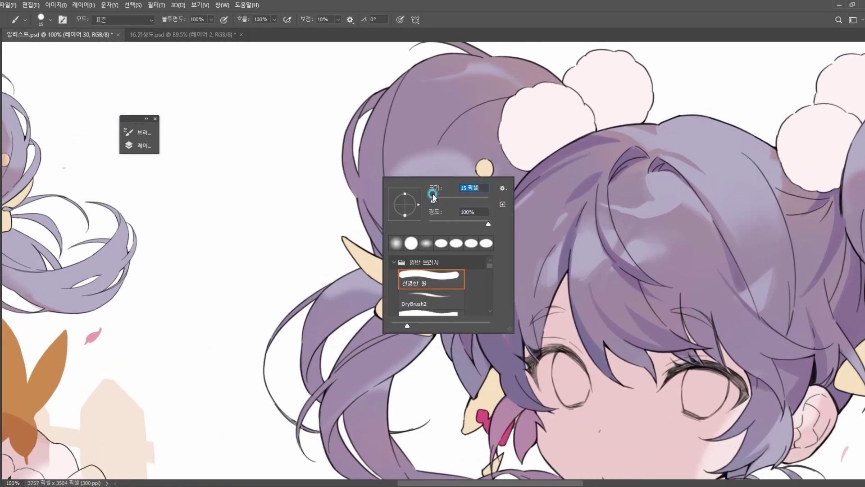
right_click(281, 199)
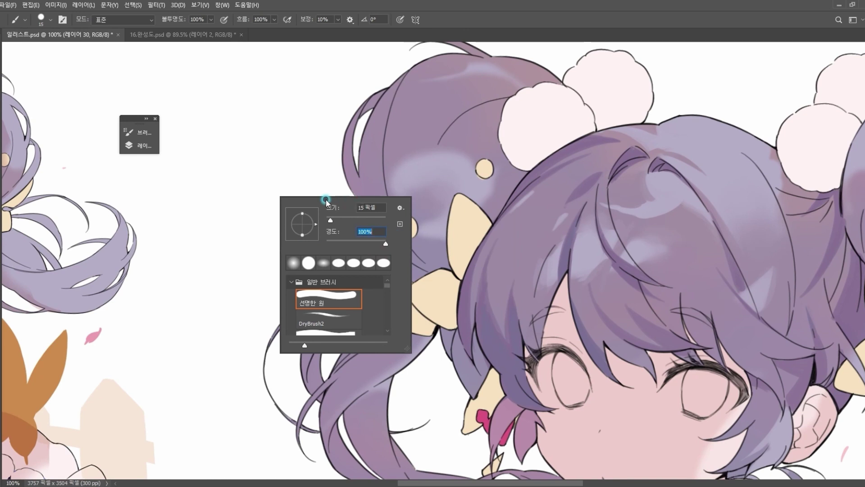
key("Return")
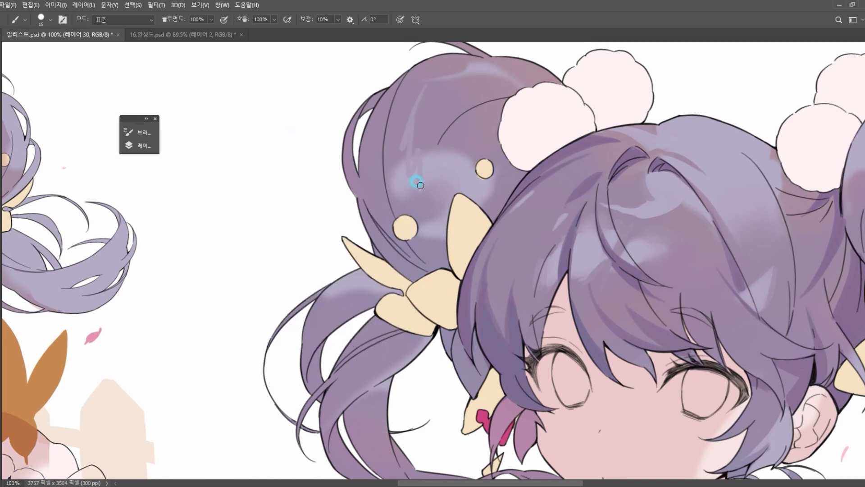
mouse_move(435, 86)
left_mouse_down()
mouse_move(405, 127)
mouse_move(418, 135)
mouse_move(432, 190)
left_mouse_up()
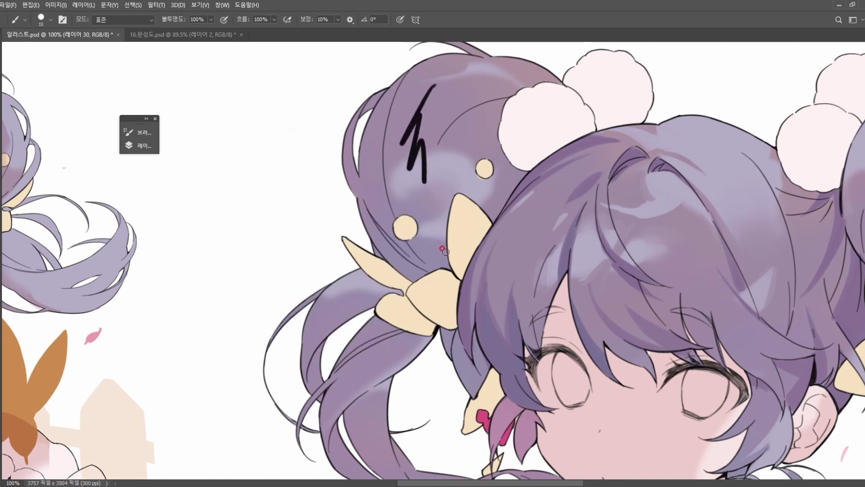
key("ctrl+z")
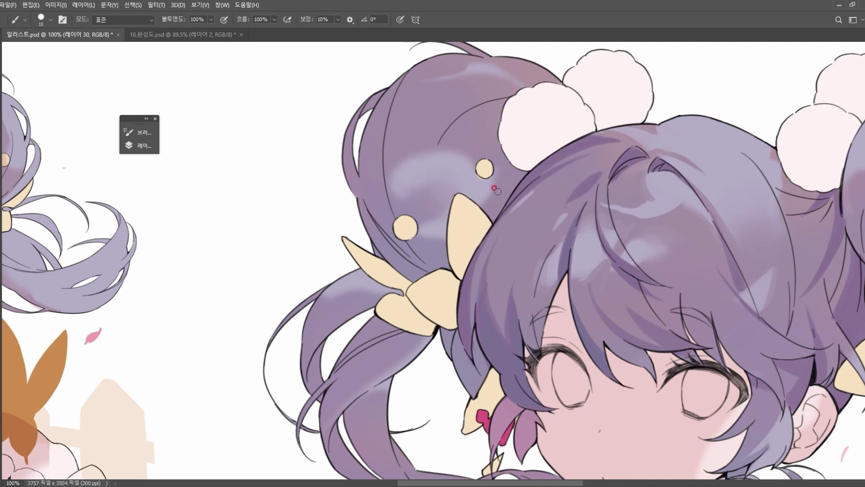
Step: Soften the brush to 0% hardness and enlarge it to 168 px for the bun highlight
right_click(439, 116)
left_click_drag(508, 161, 452, 167)
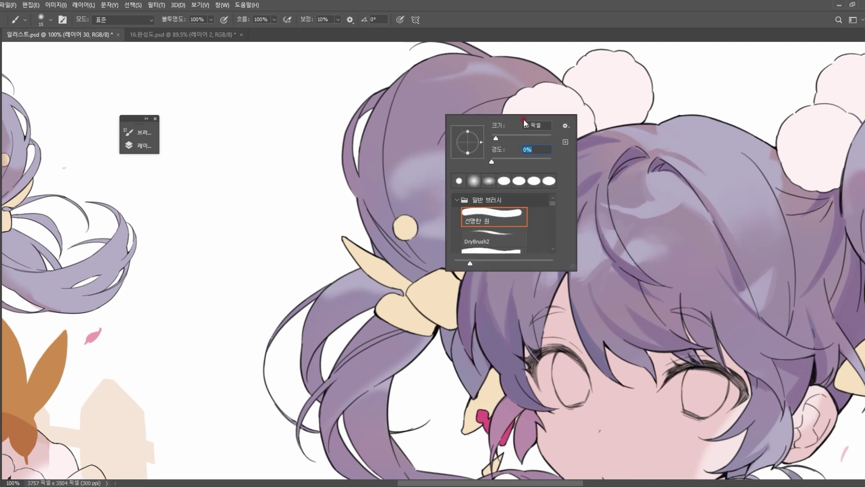
left_click(533, 2)
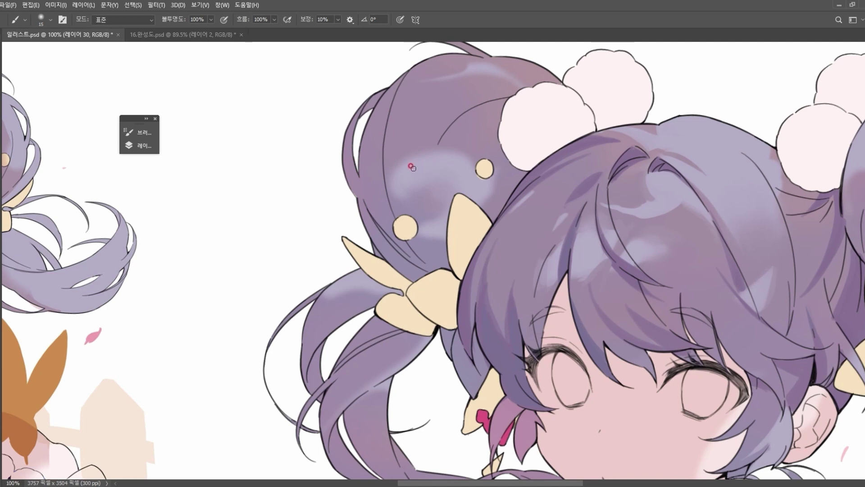
right_click(514, 155)
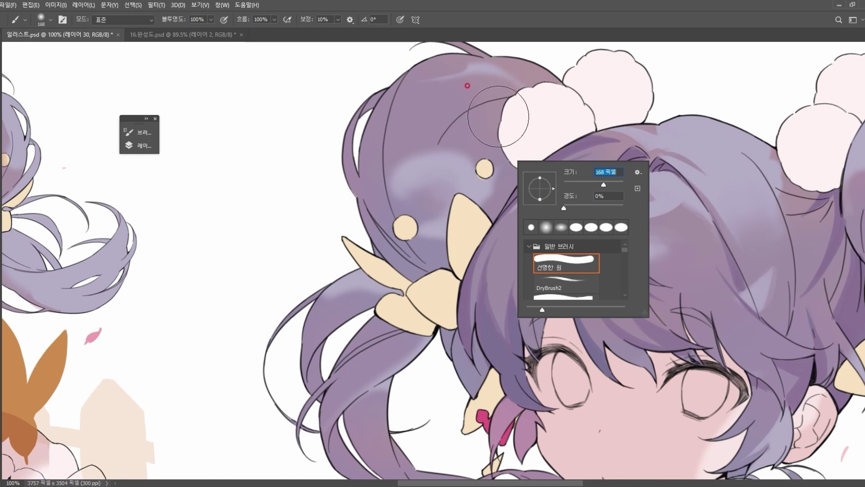
left_click(532, 19)
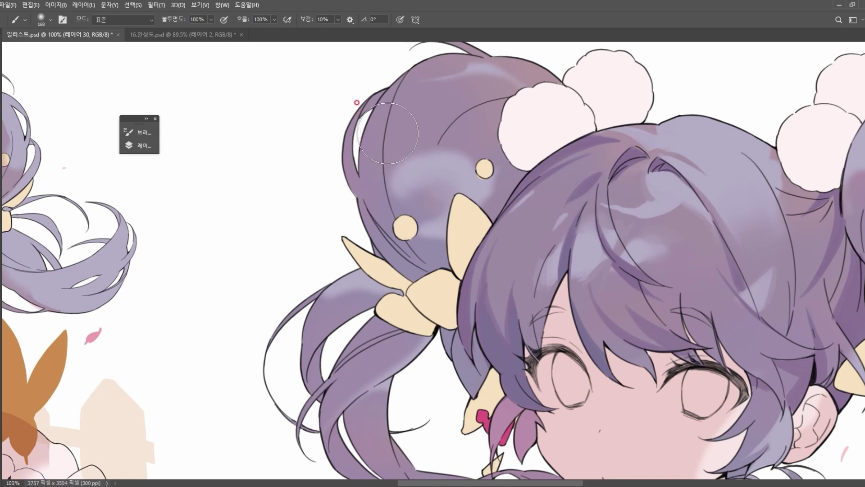
Step: Try the 168 px brush at 100% hardness over the bun and return it to 0% hardness
right_click(410, 134)
left_click_drag(504, 175, 512, 175)
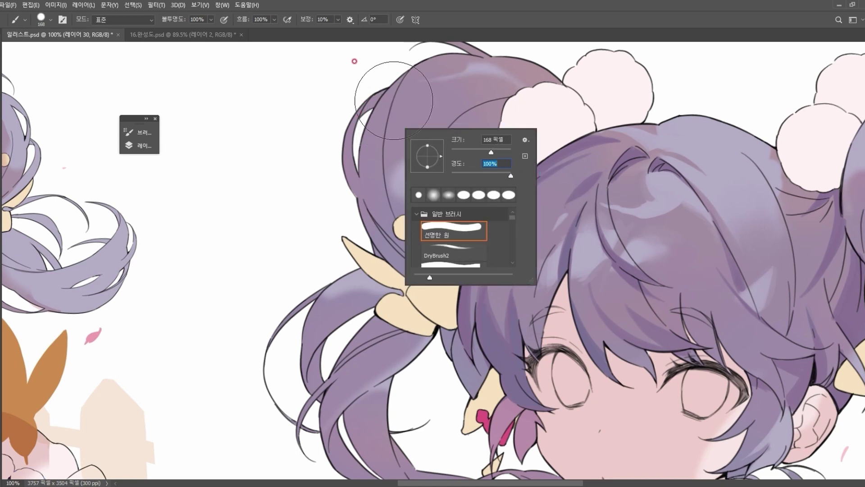
left_click(279, 215)
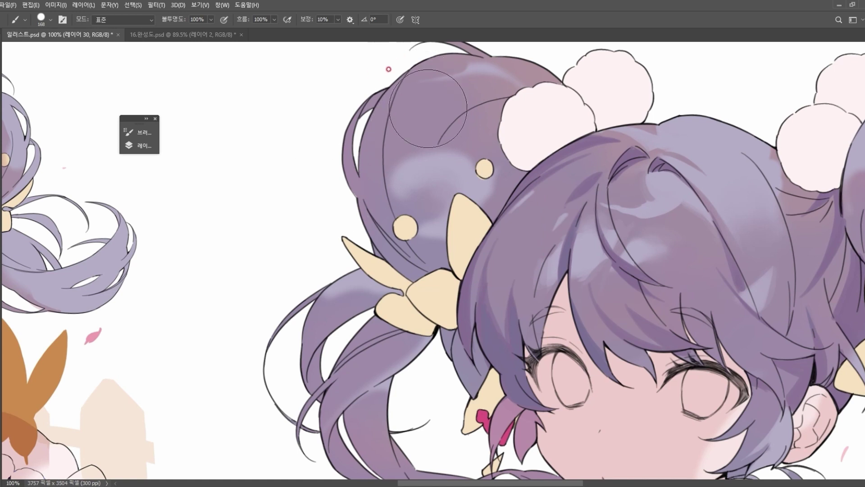
right_click(431, 151)
mouse_move(527, 182)
left_mouse_down()
mouse_move(427, 195)
mouse_move(421, 205)
mouse_move(472, 175)
mouse_move(468, 182)
left_mouse_up()
left_click(442, 170)
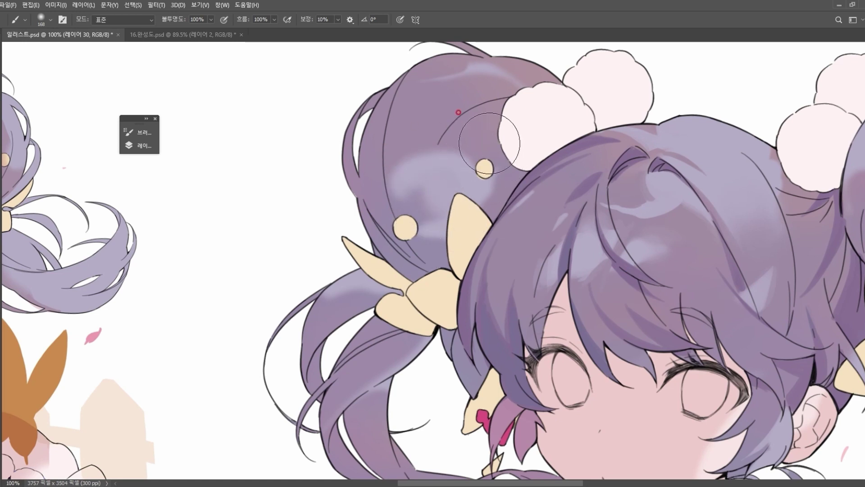
Step: Set the brush to 53 px at 100% hardness and paint a more defined upper edge on the smaller bun's highlight
right_click(497, 101)
left_click_drag(567, 122, 556, 123)
left_click(343, 35)
left_click_drag(398, 171, 463, 187)
mouse_move(392, 187)
left_mouse_down()
mouse_move(461, 162)
mouse_move(428, 144)
left_mouse_up()
right_click(463, 146)
left_click(551, 146)
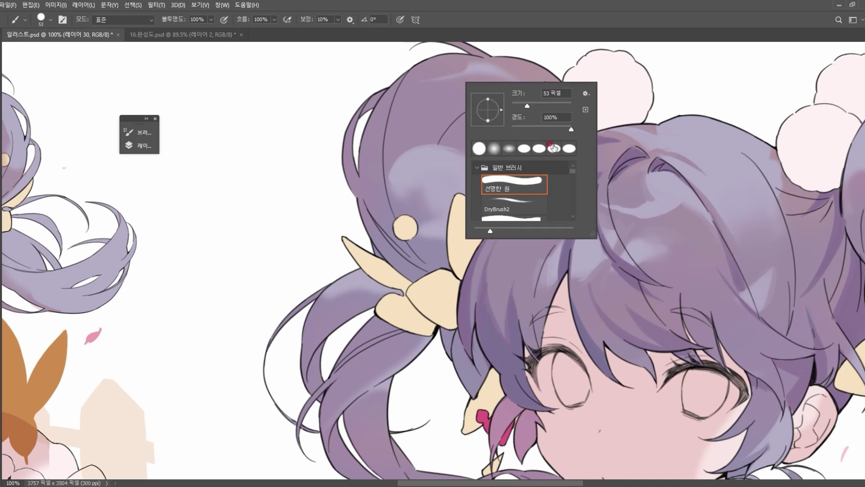
left_click(425, 131)
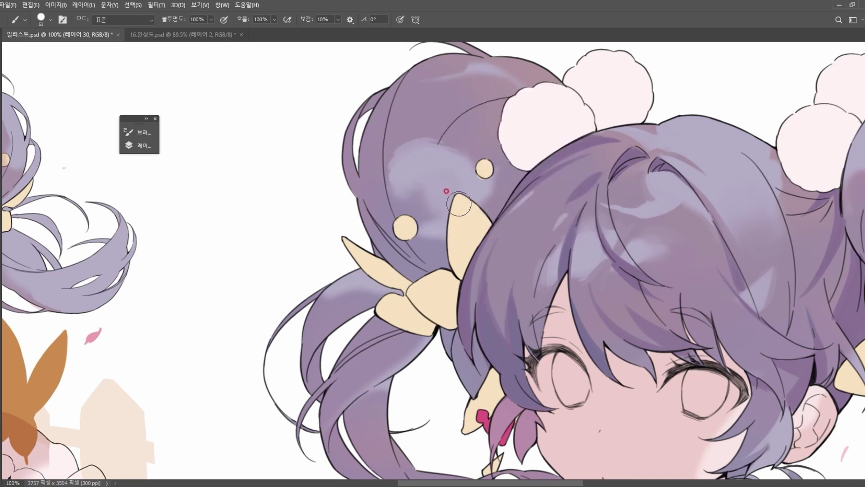
right_click(361, 143)
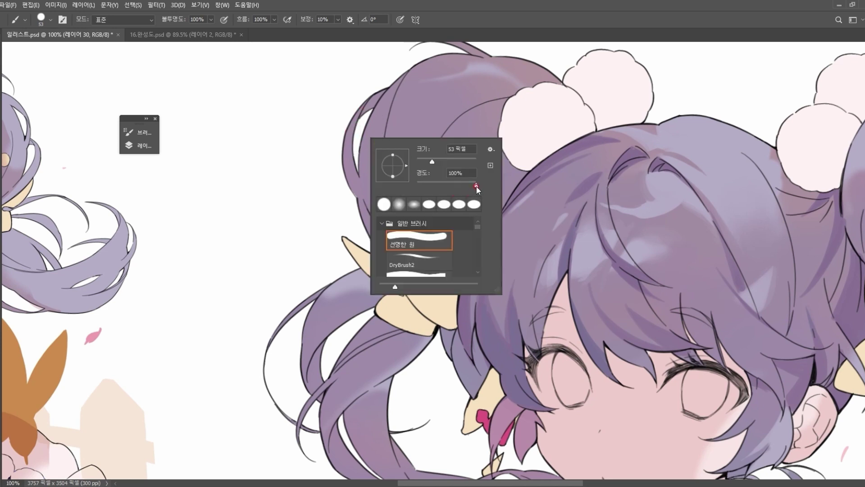
left_click(572, 7)
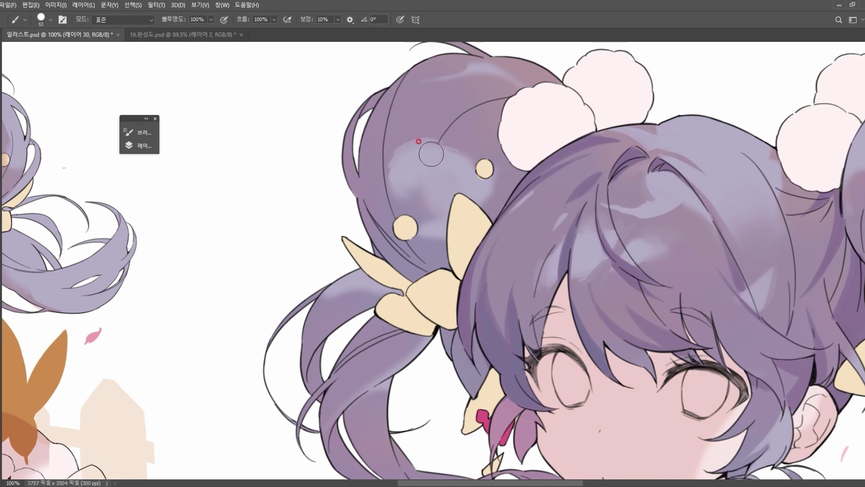
Step: Paint a light highlight stroke on the fringe strand just above the gap in the bangs
left_click_drag(512, 483, 565, 482)
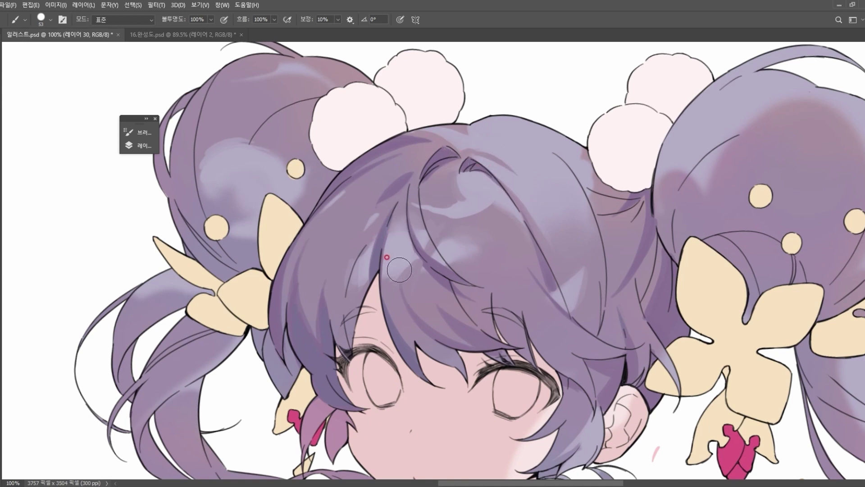
left_click_drag(405, 256, 399, 233)
left_click_drag(447, 483, 423, 483)
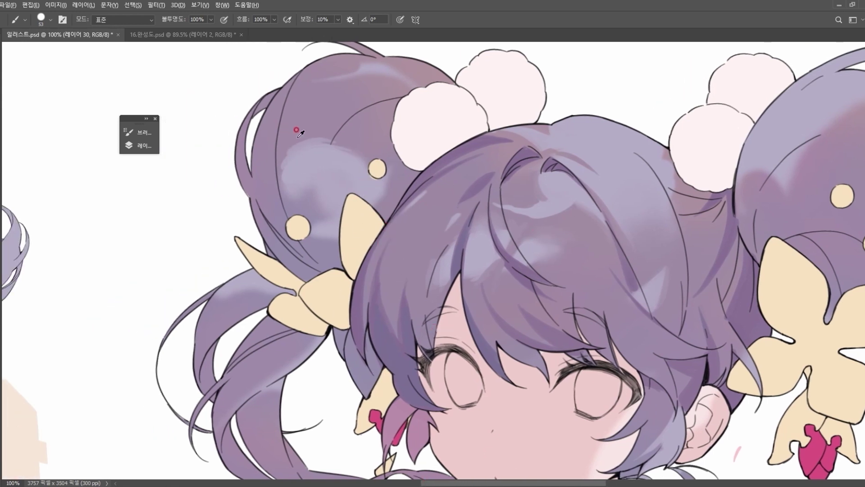
Step: Touch up the upper edge of the smaller bun's highlight and enlarge the brush to 80 px
left_click_drag(320, 139, 303, 150)
key("z")
right_click(382, 141)
left_click(408, 191)
key("b")
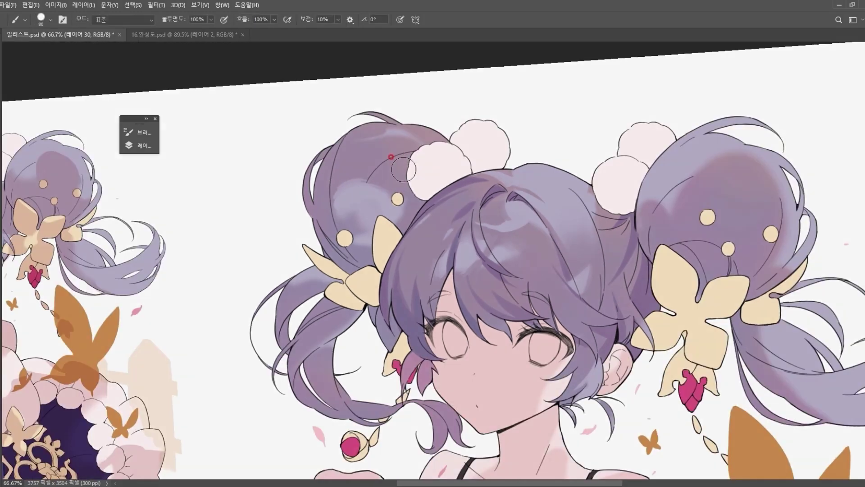